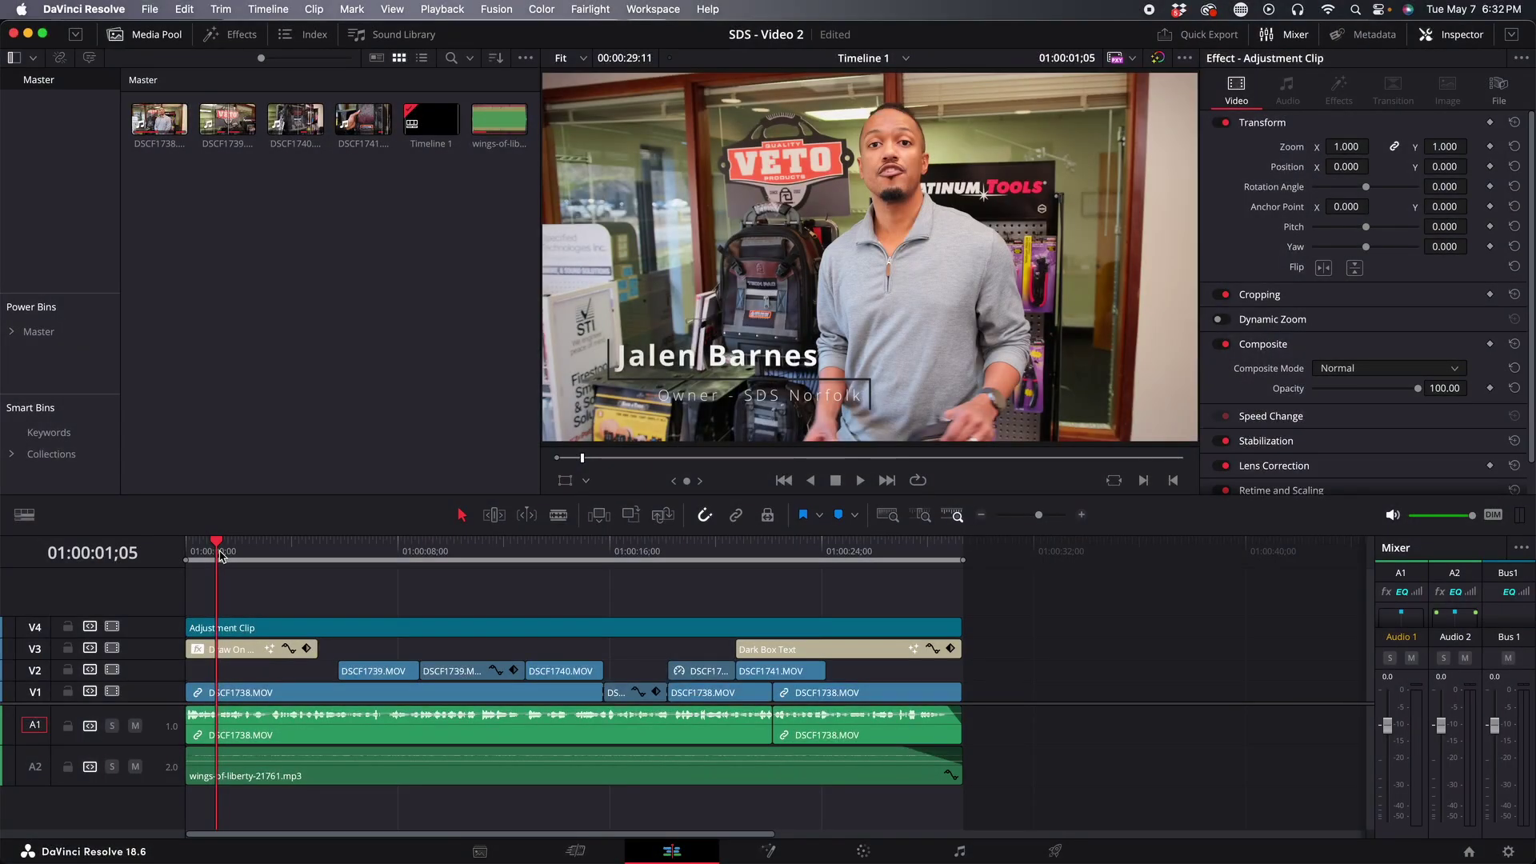
Save a duplicate project named 'SDS - Video 2 _9x16' and verify it in the Project Manager
left_click_drag(250, 556, 596, 560)
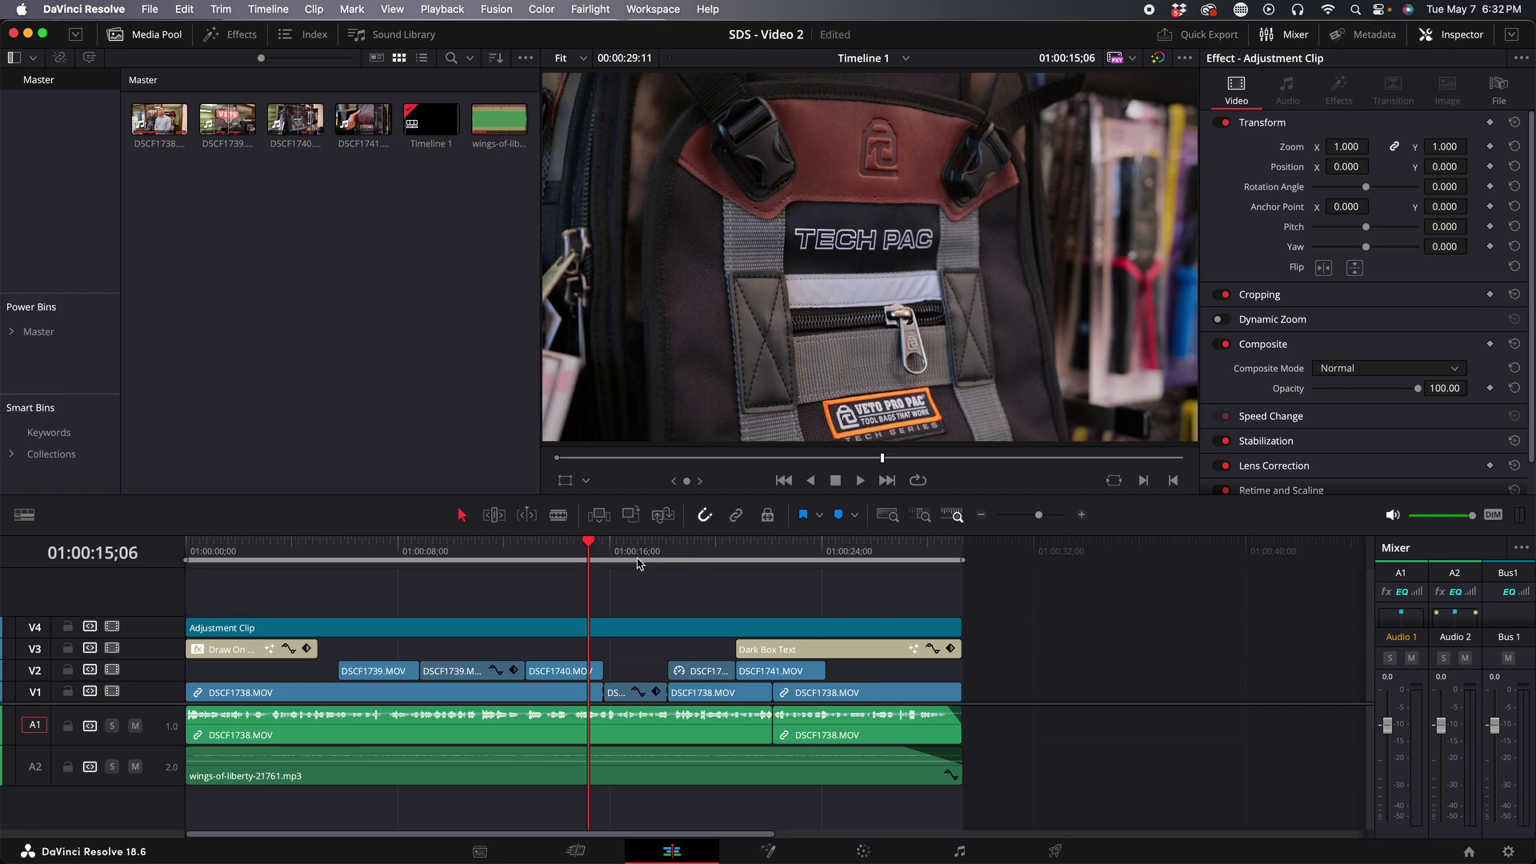
mouse_move(637, 564)
left_mouse_down()
mouse_move(803, 552)
mouse_move(610, 573)
left_mouse_up()
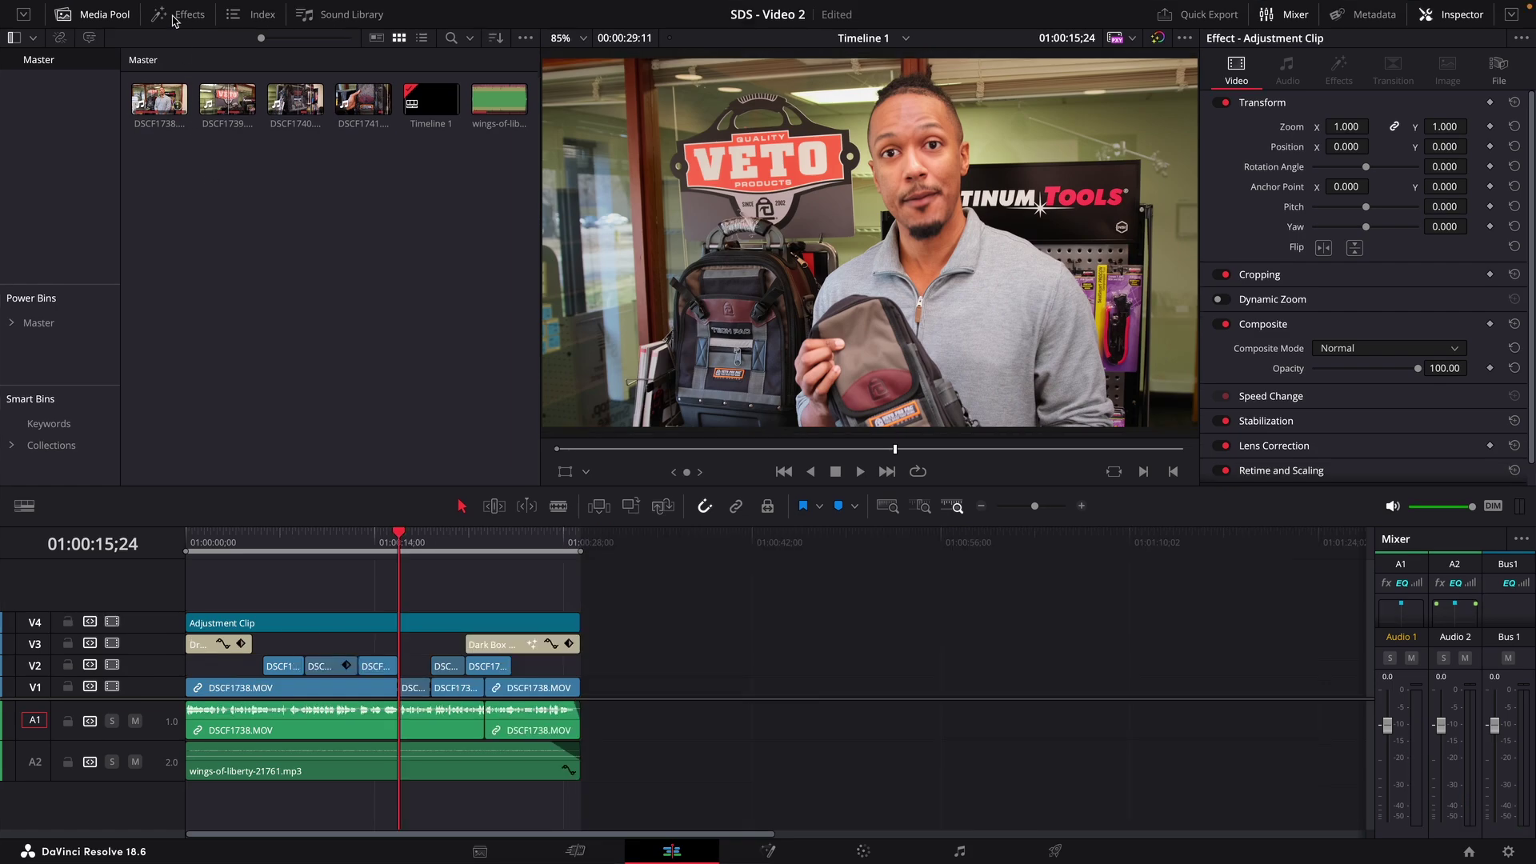
left_click(151, 12)
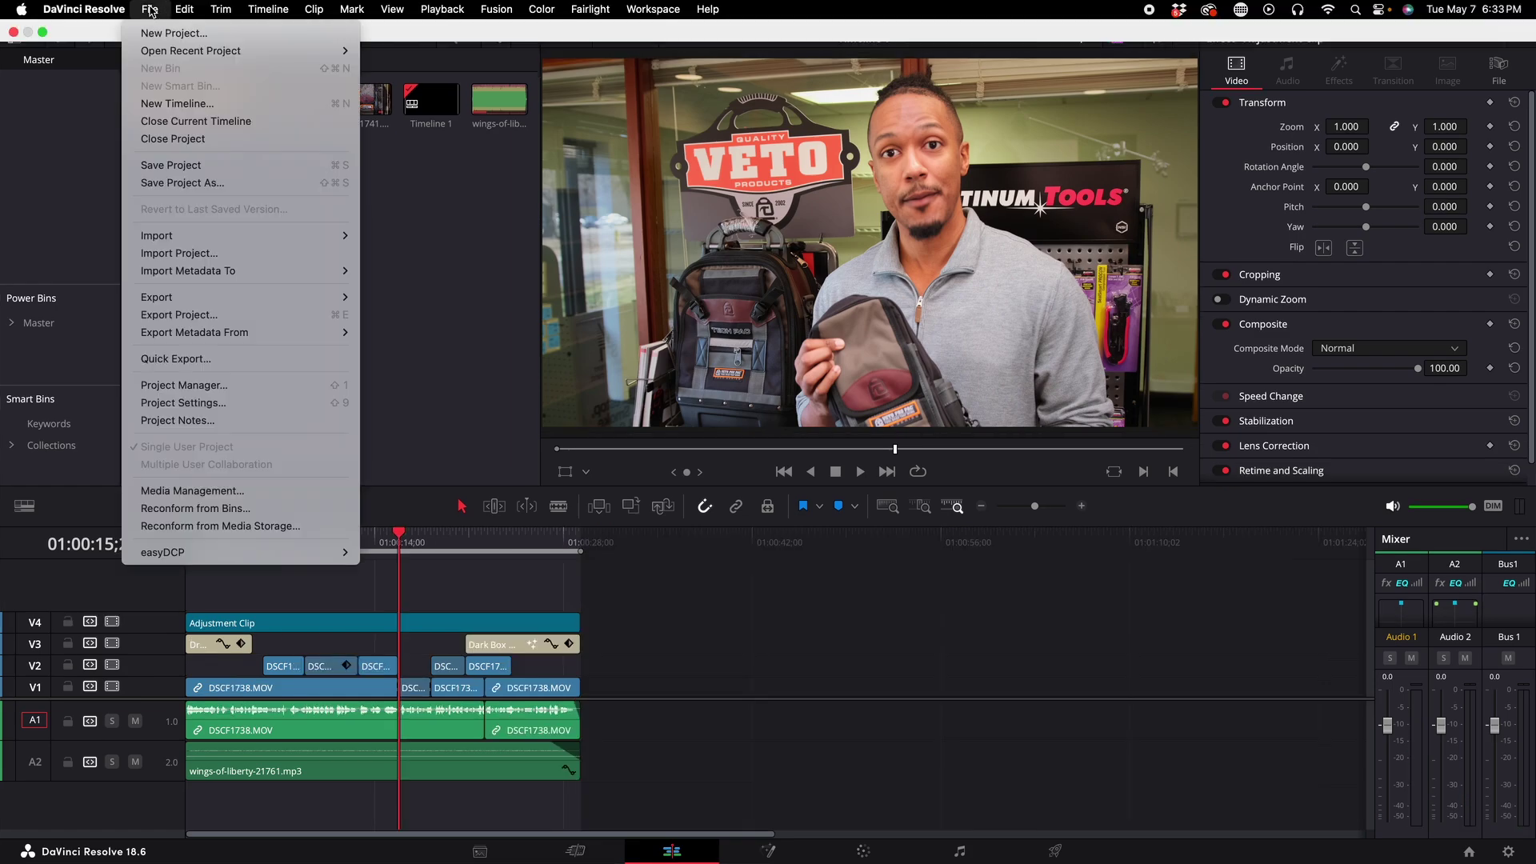
left_click(176, 182)
left_click(725, 443)
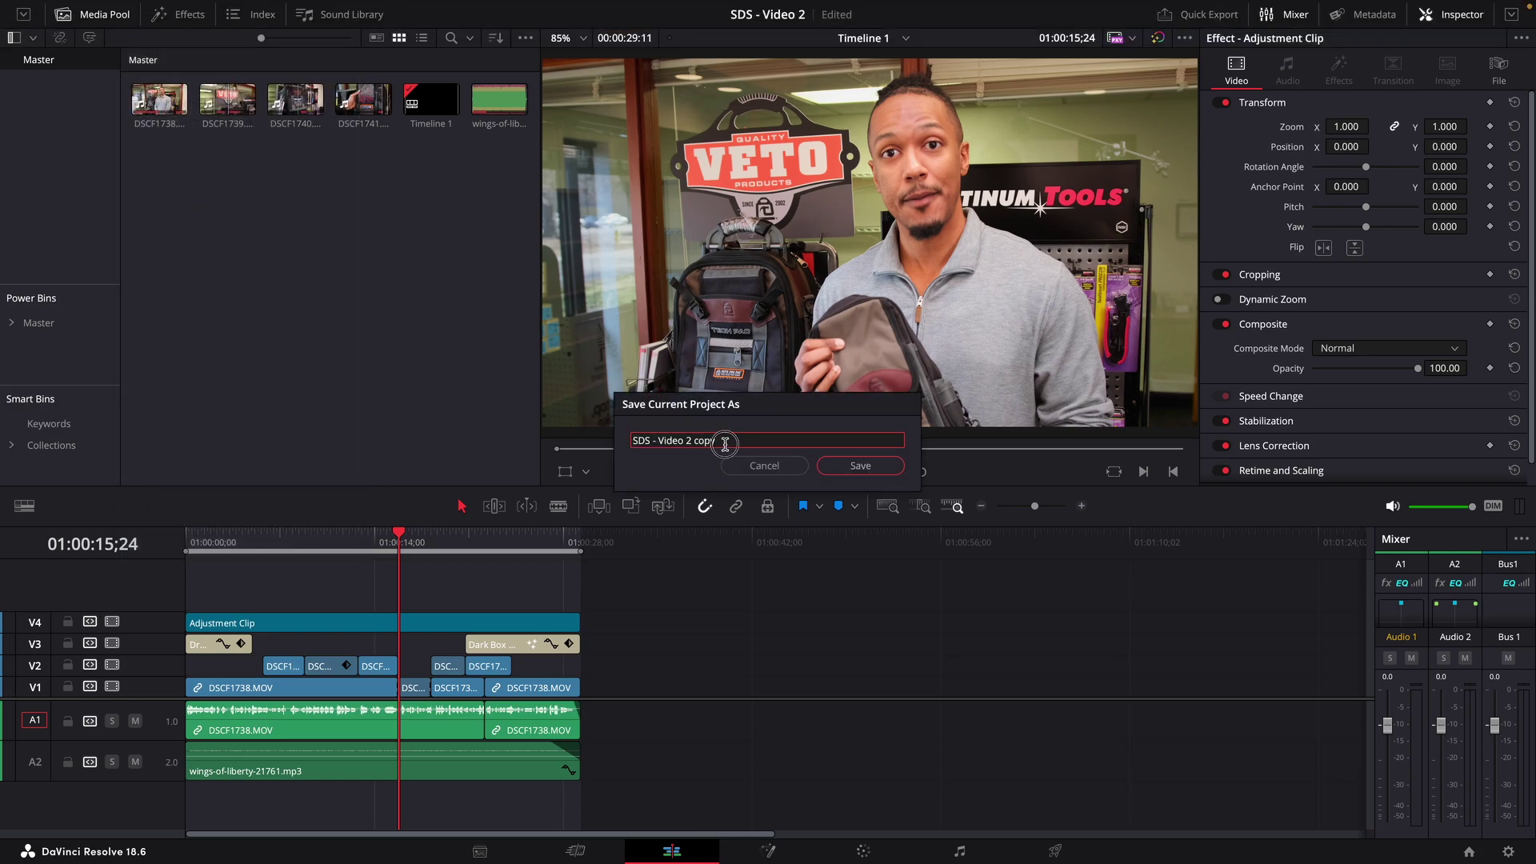
double_click(707, 442)
key("BackSpace")
left_click(885, 460)
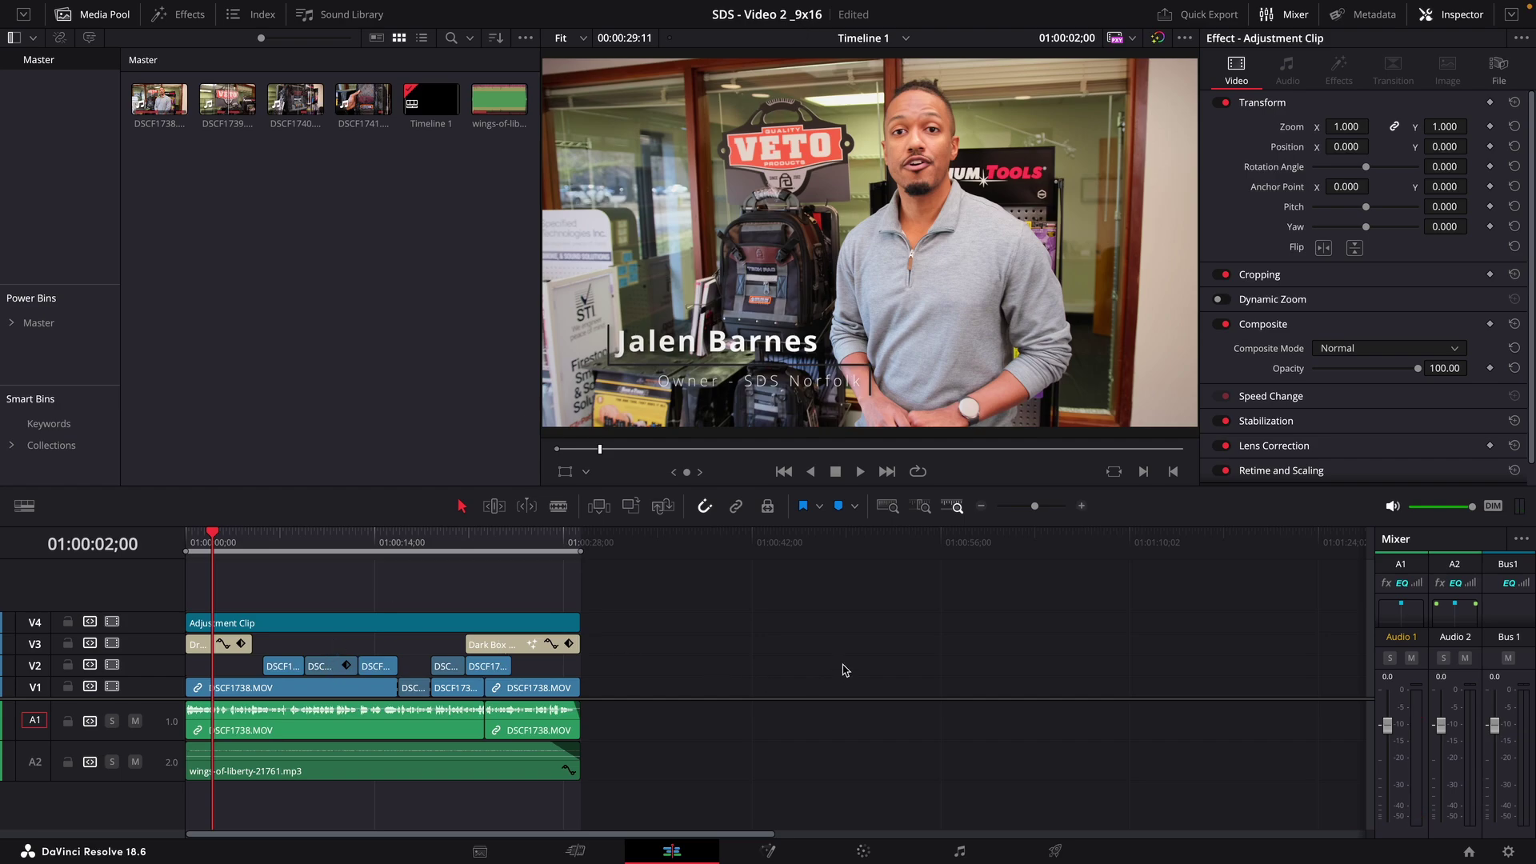
left_click(1472, 852)
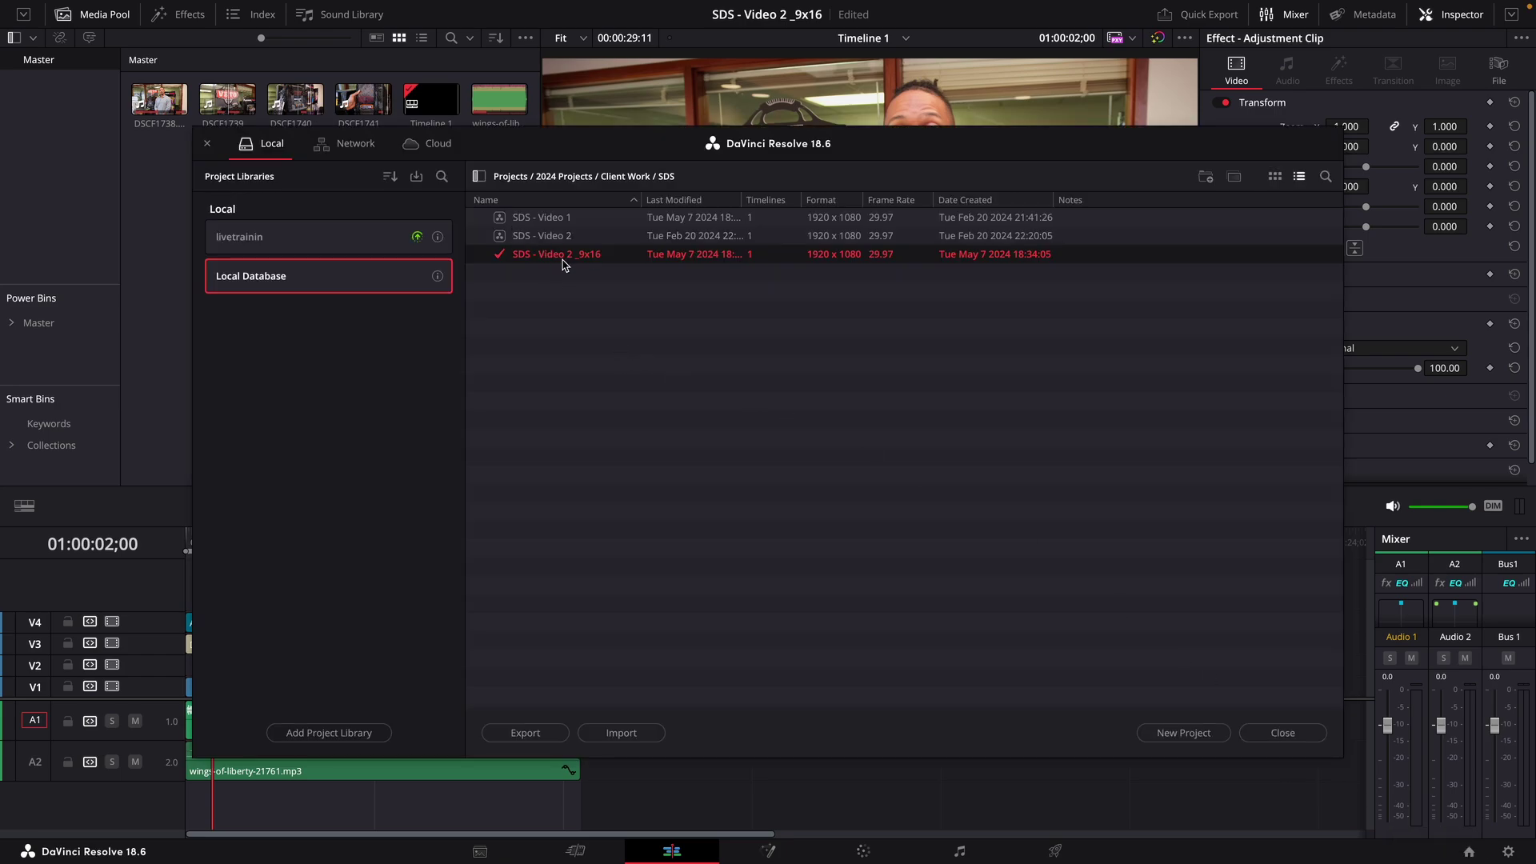
left_click(1304, 733)
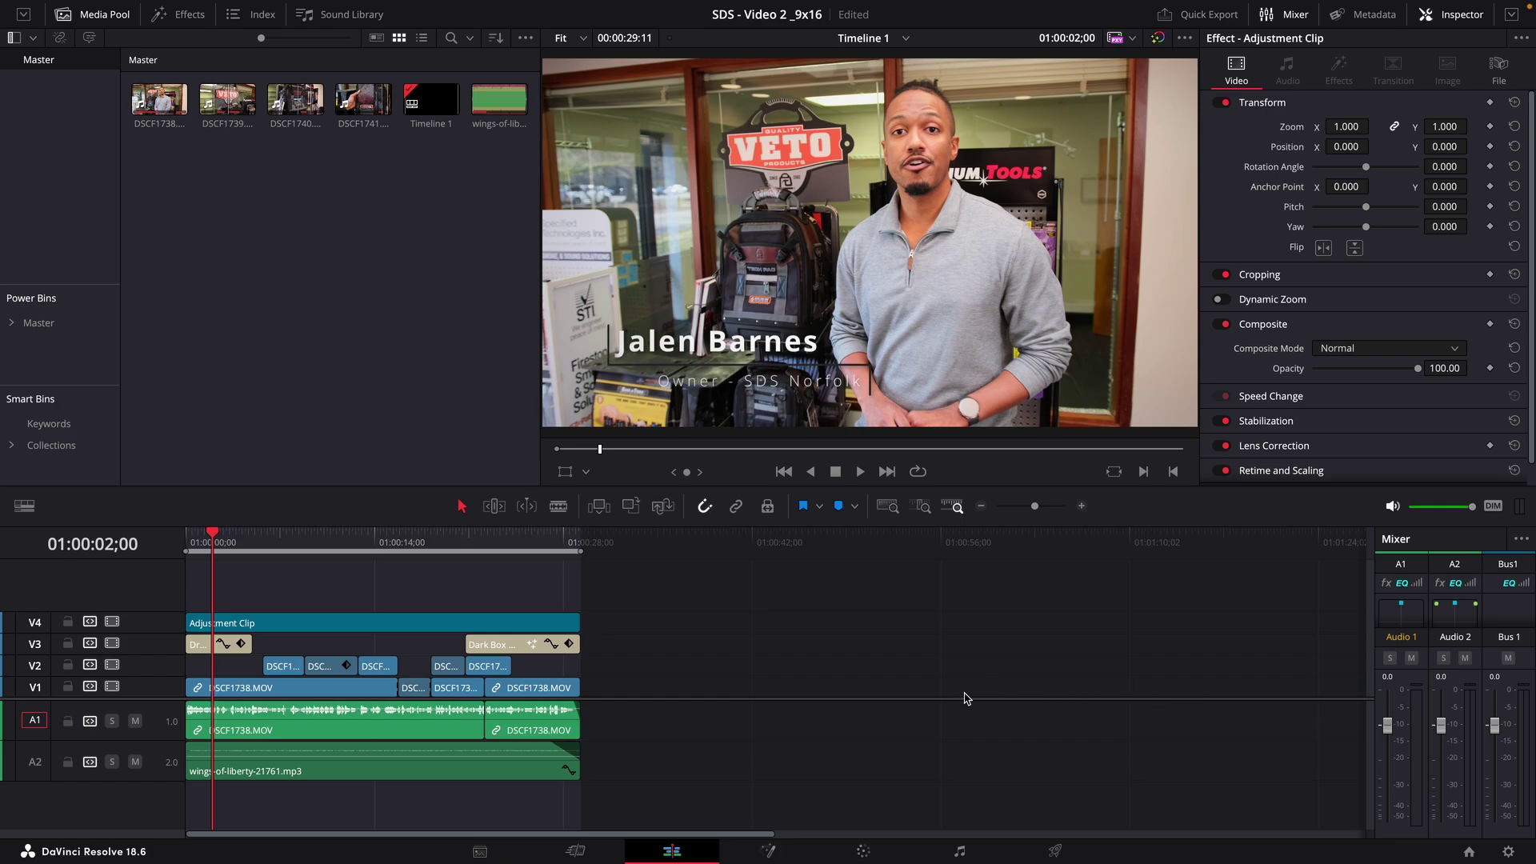
Set the timeline to 1920 x 1080 HD with vertical resolution (1080 x 1920) and save the settings
left_click(1509, 853)
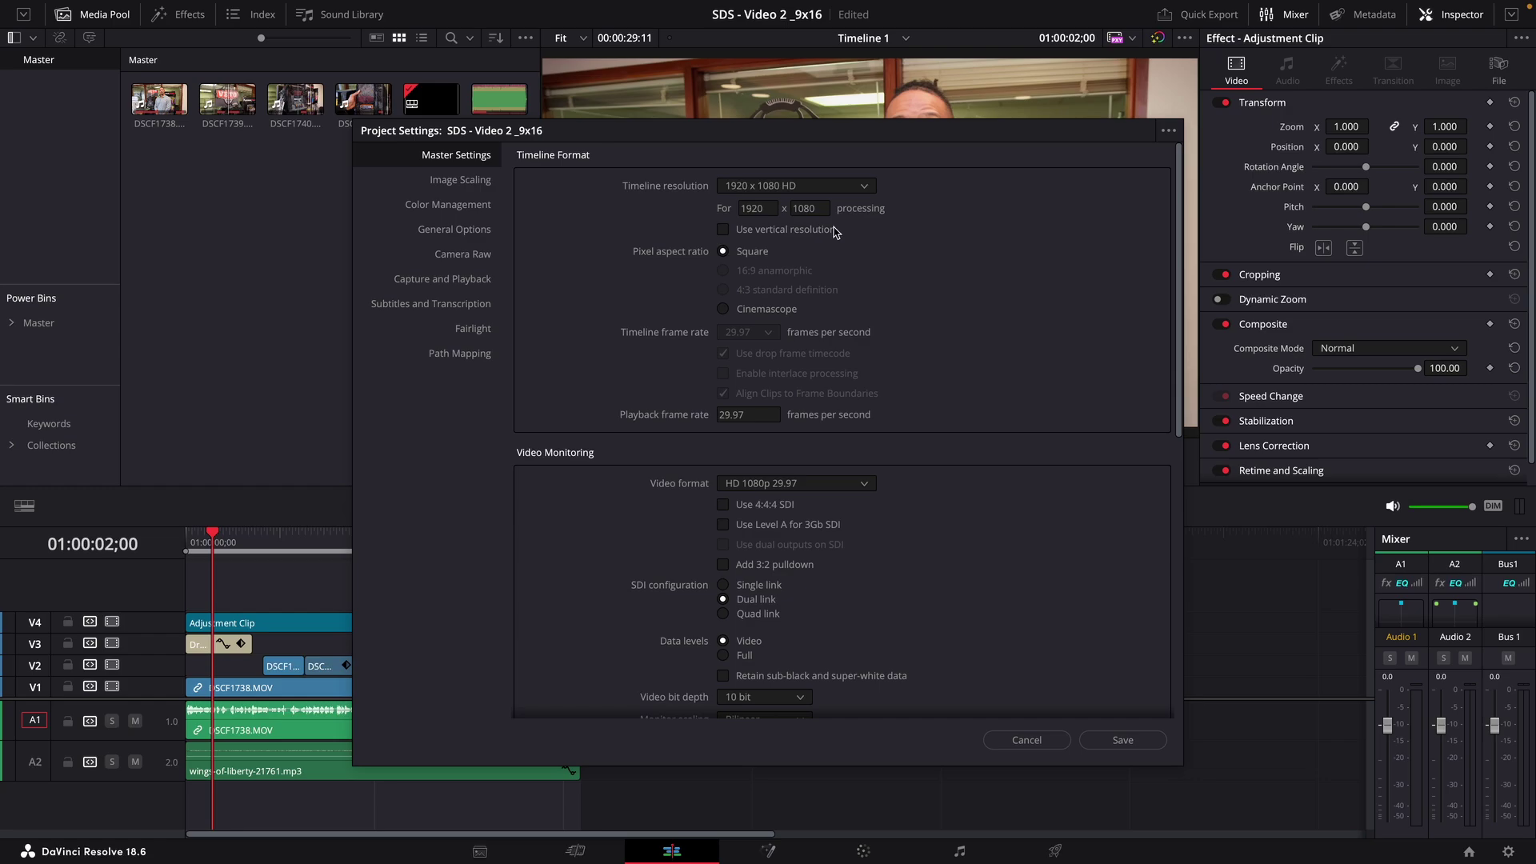
left_click(863, 188)
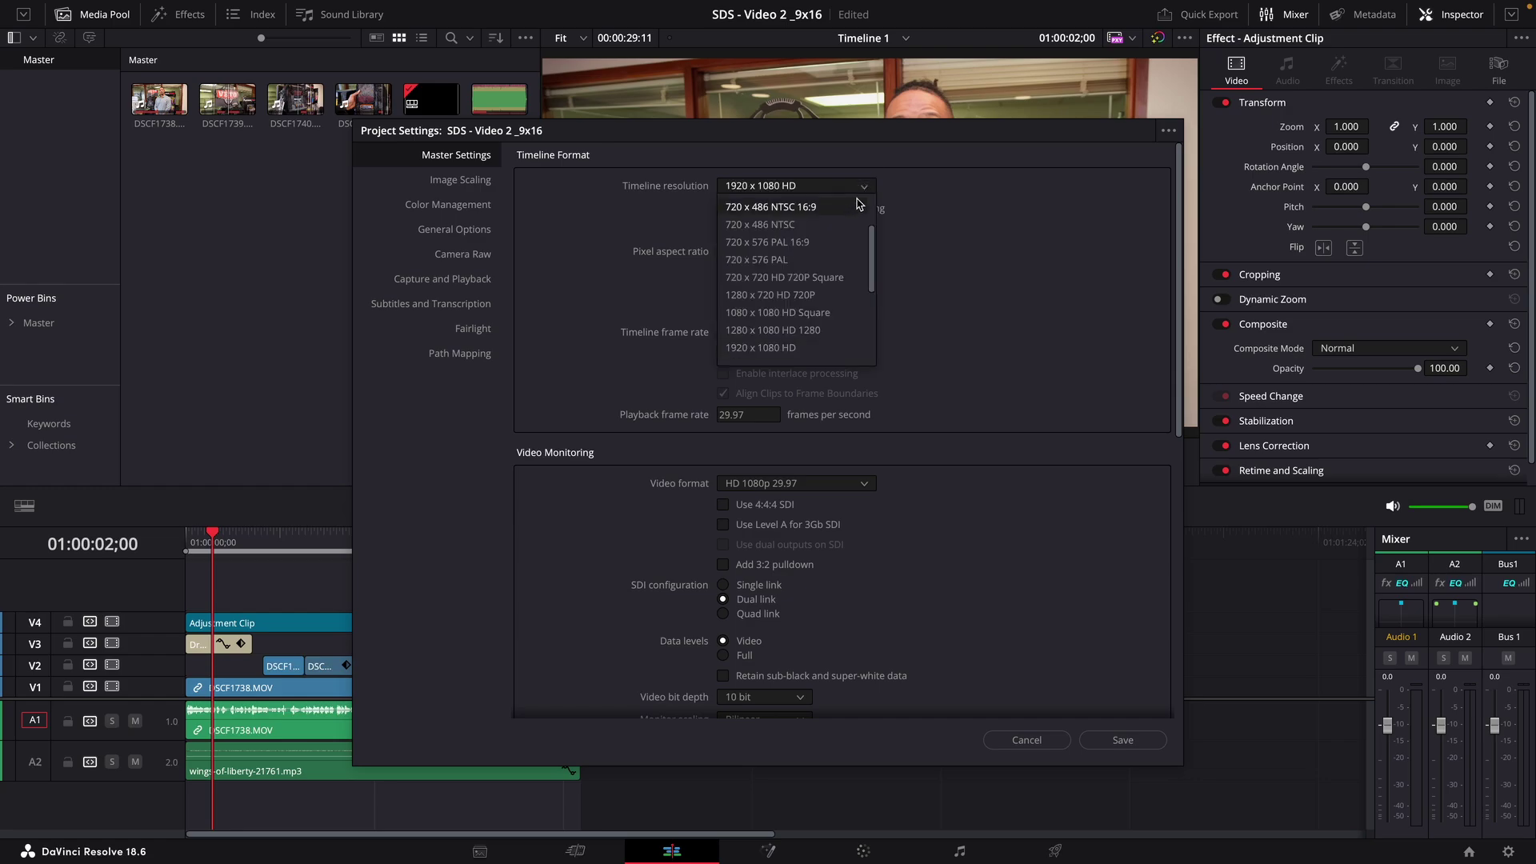
scroll(857, 206, "up", 1)
left_click(970, 218)
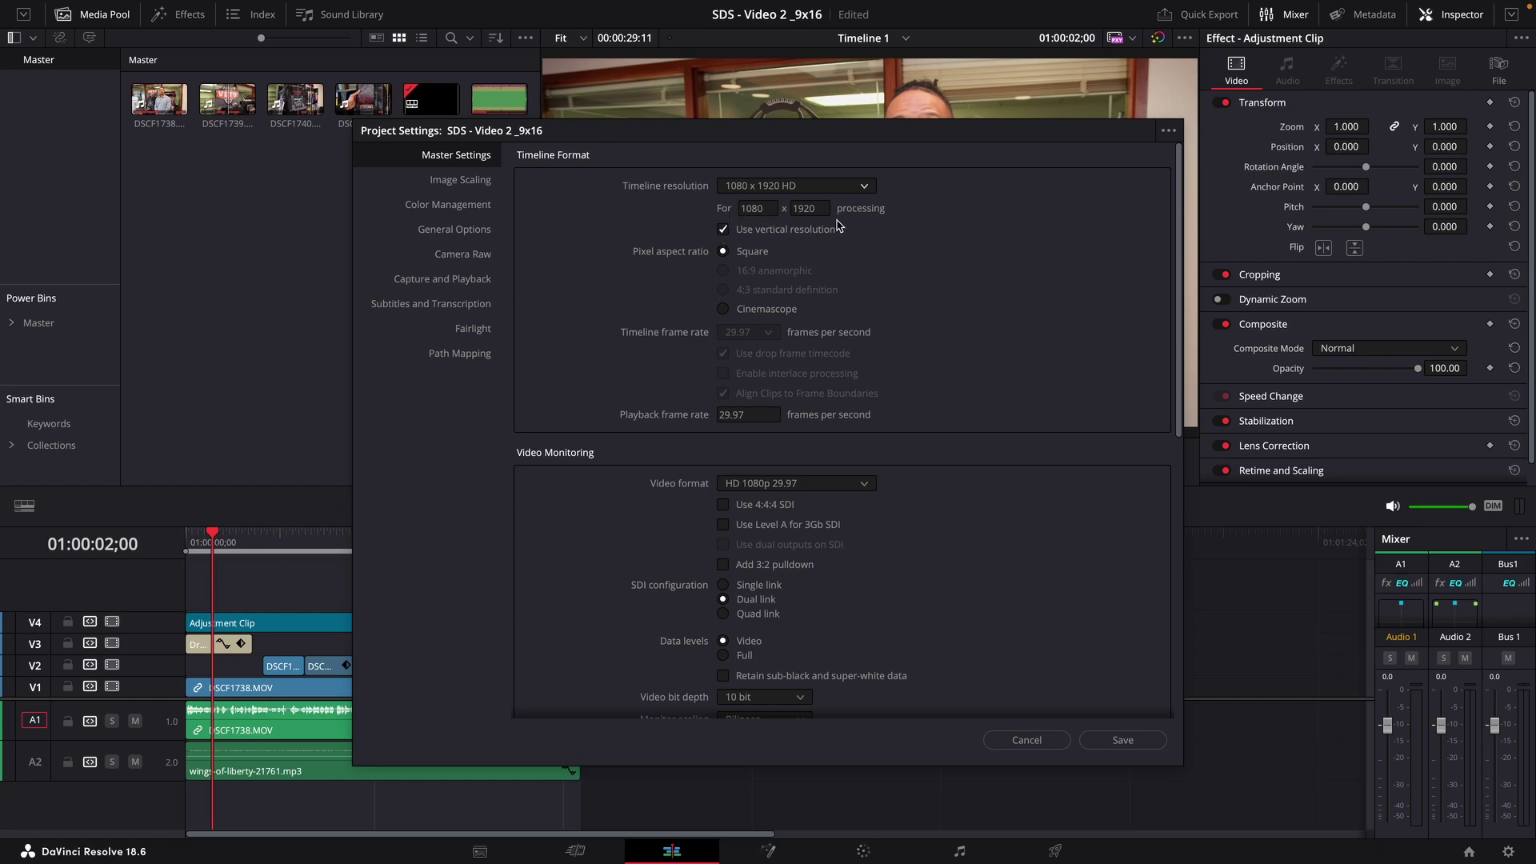
left_click(1140, 739)
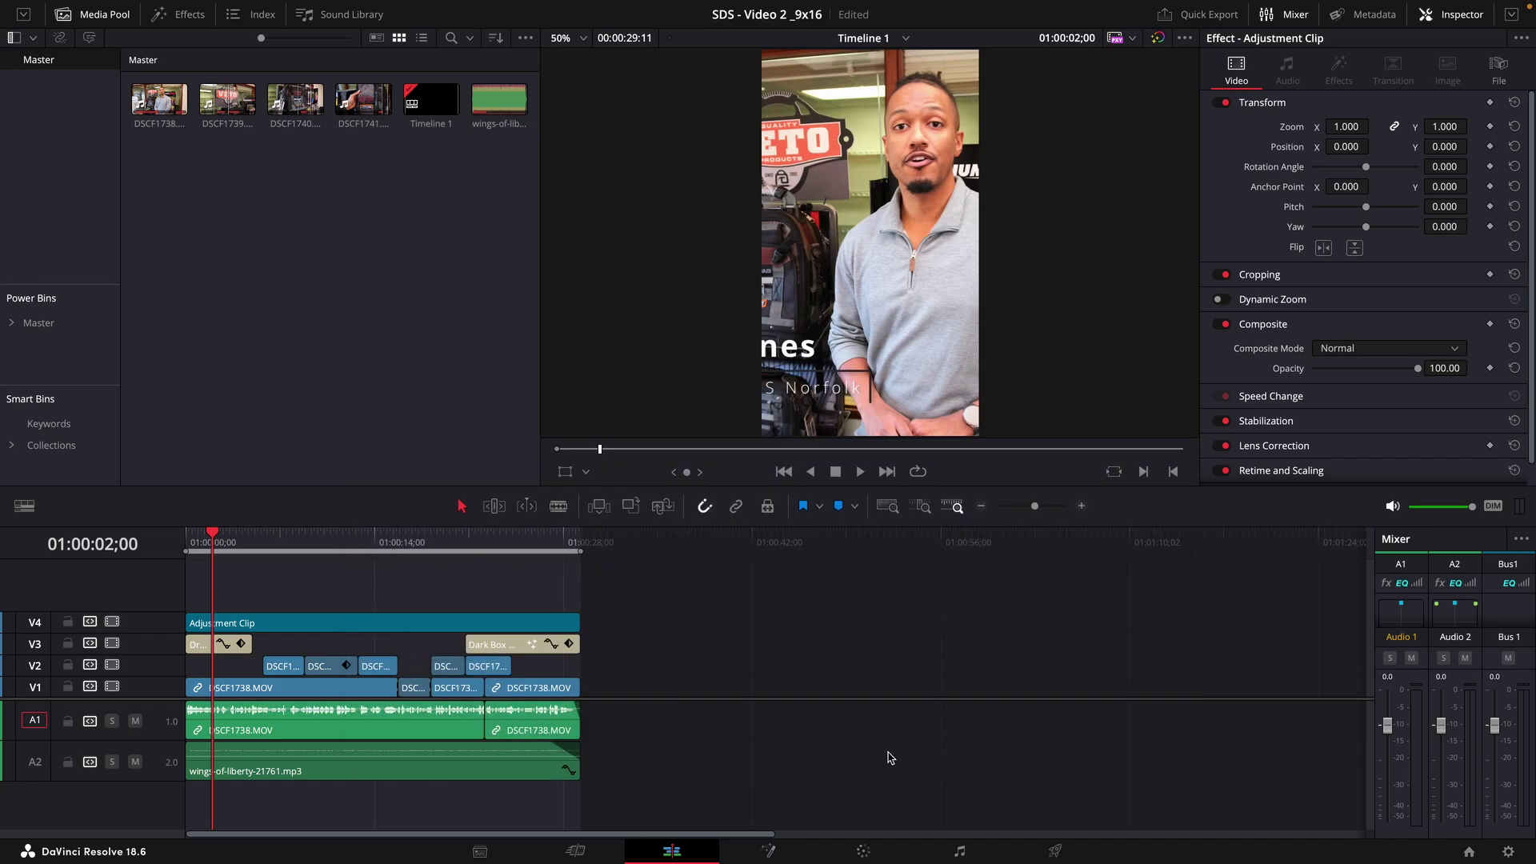
Save the project and disable the Draw On name lower-third clip on V3
key("ctrl+s")
left_click_drag(264, 544, 230, 554)
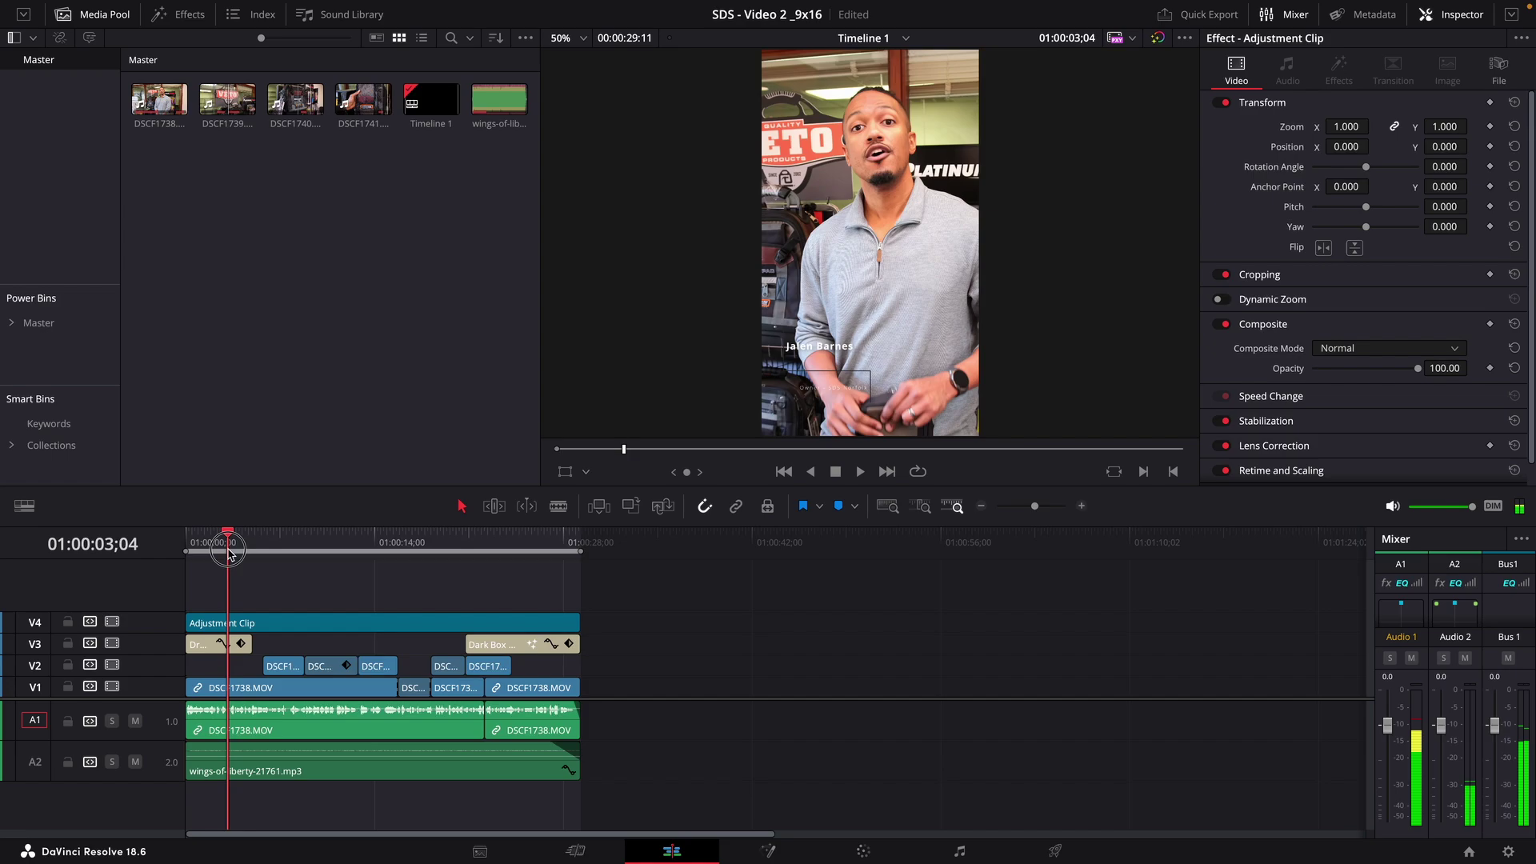
left_click(203, 651)
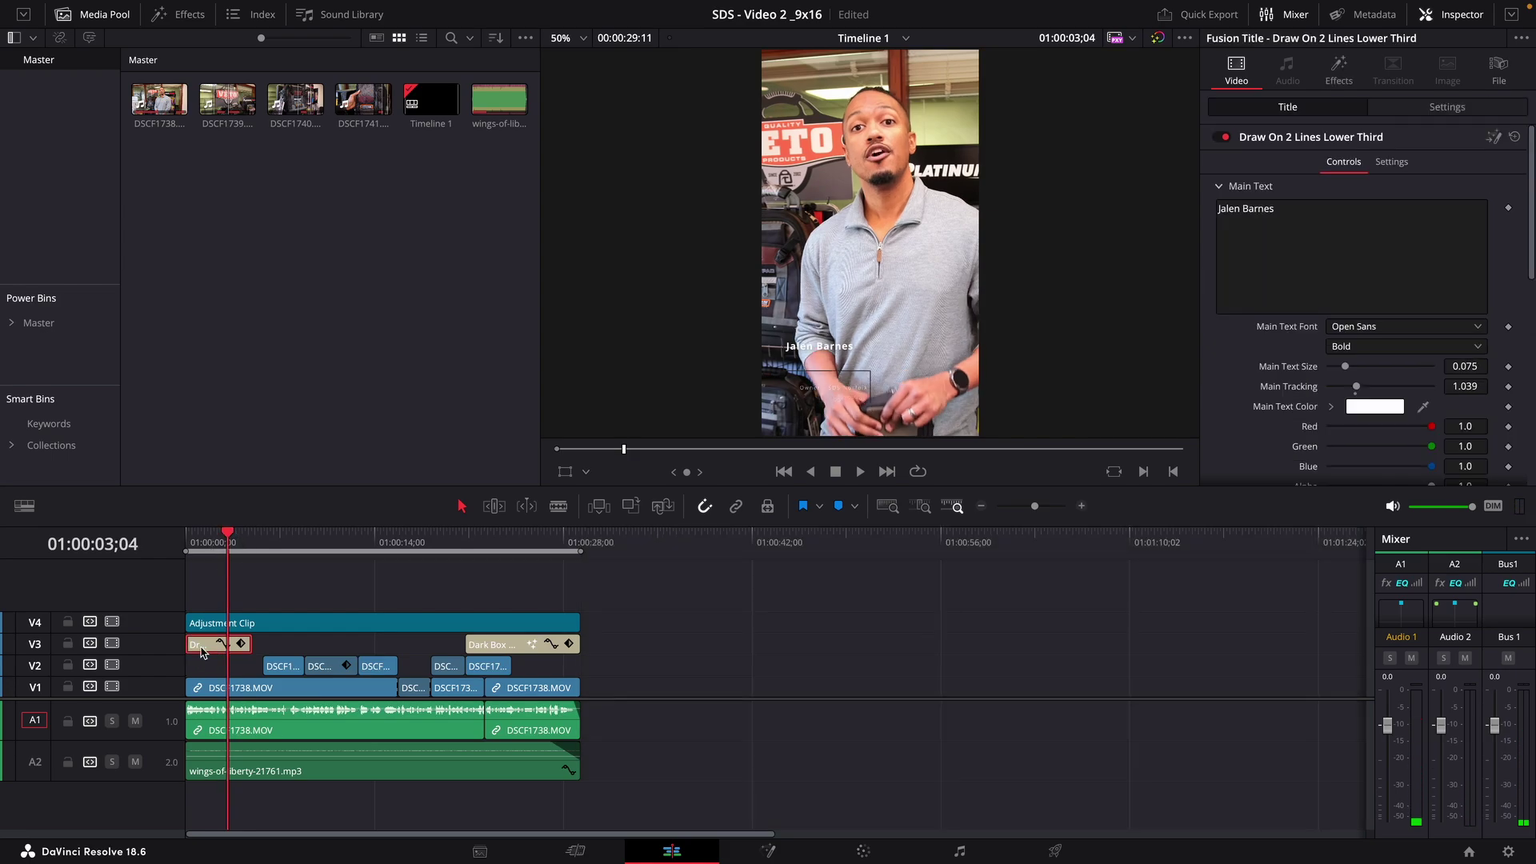
key("d")
left_click_drag(228, 546, 331, 552)
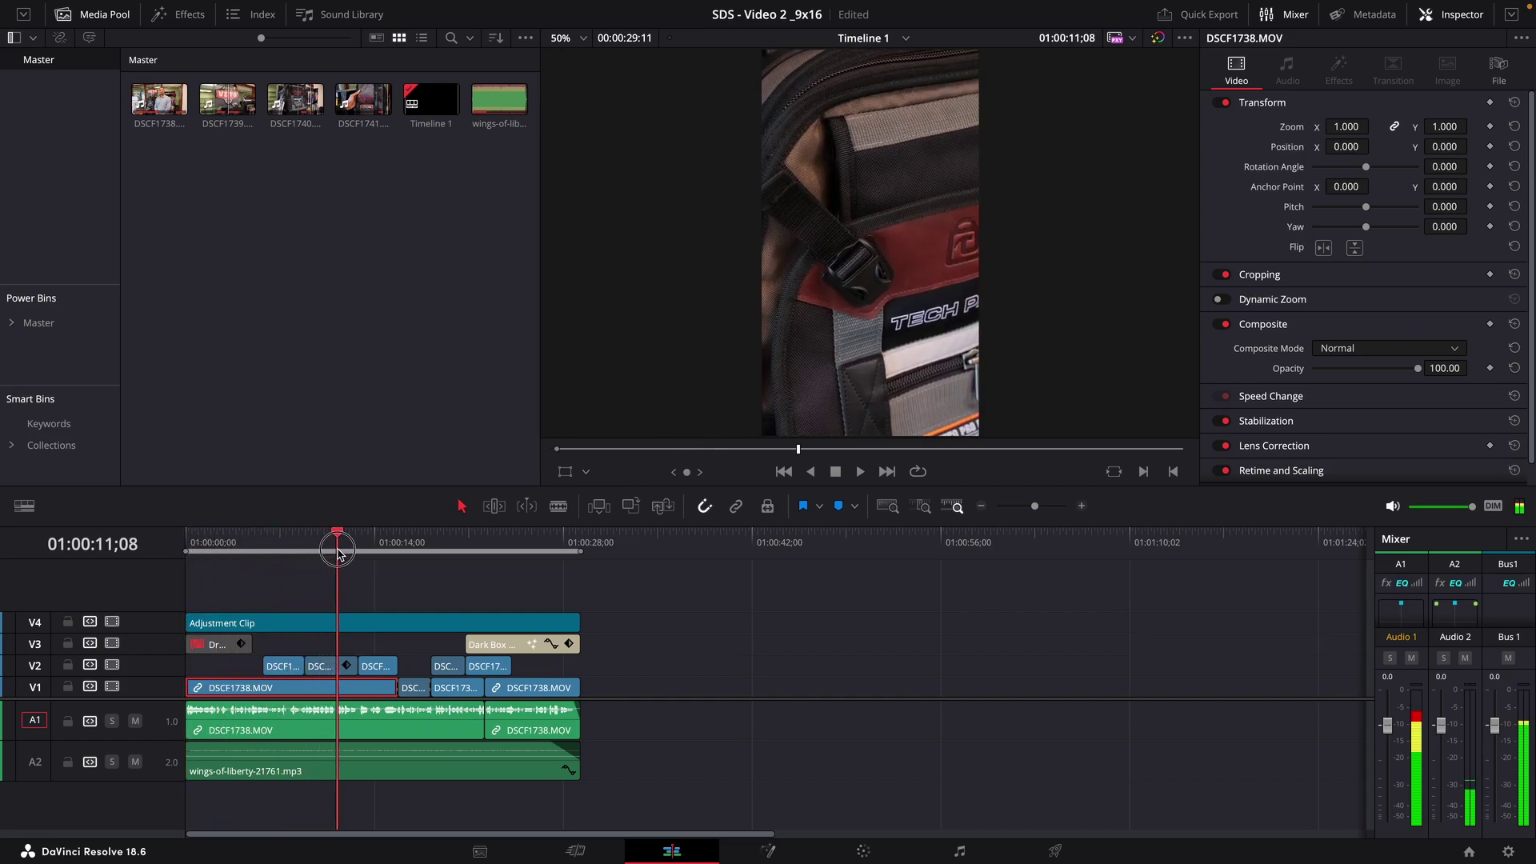
left_click(398, 547)
left_click(381, 545)
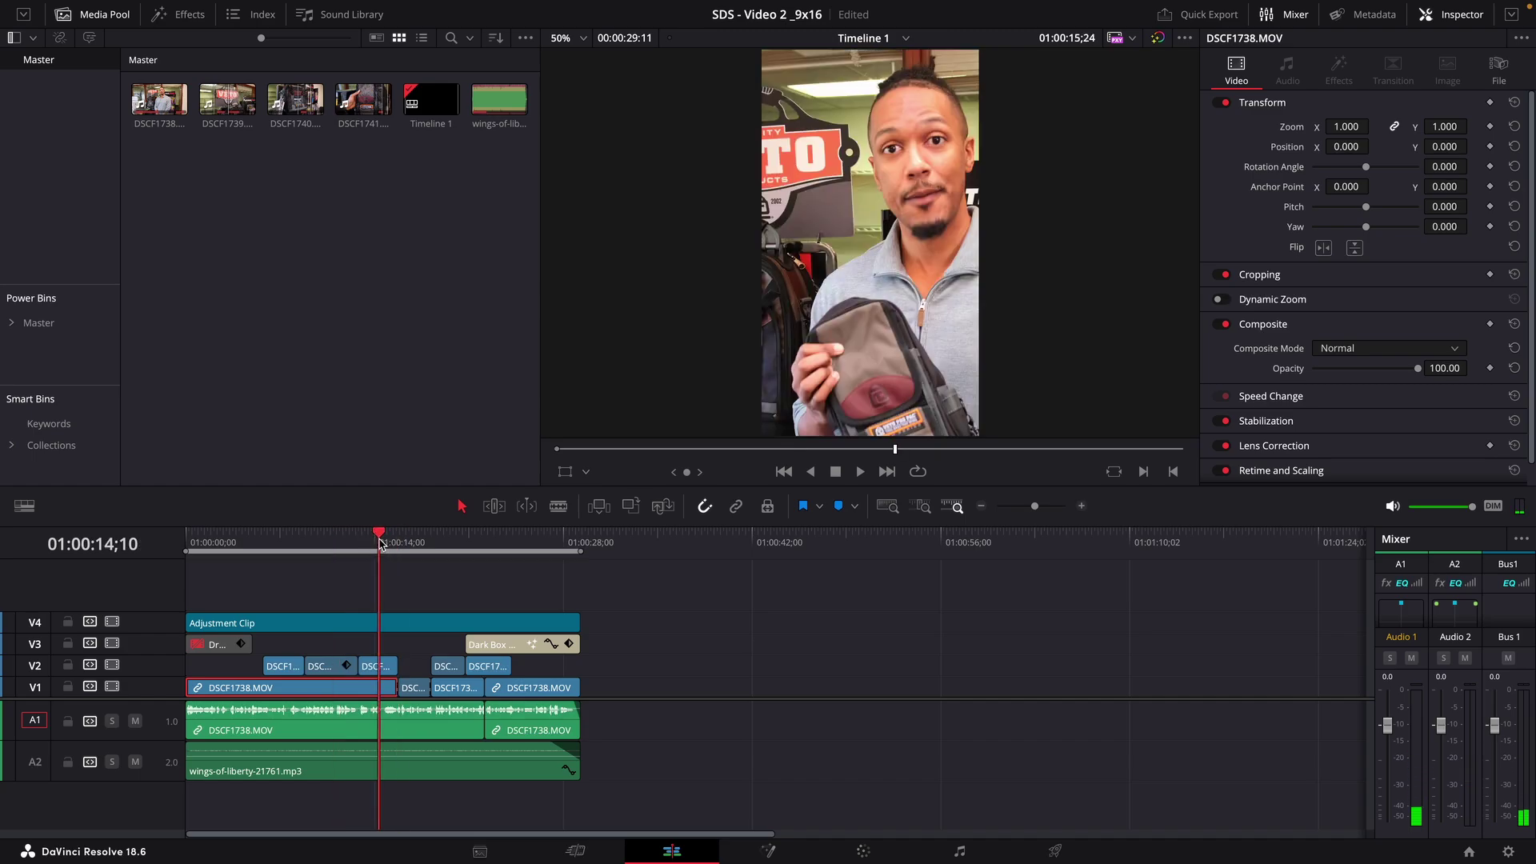
key("Down")
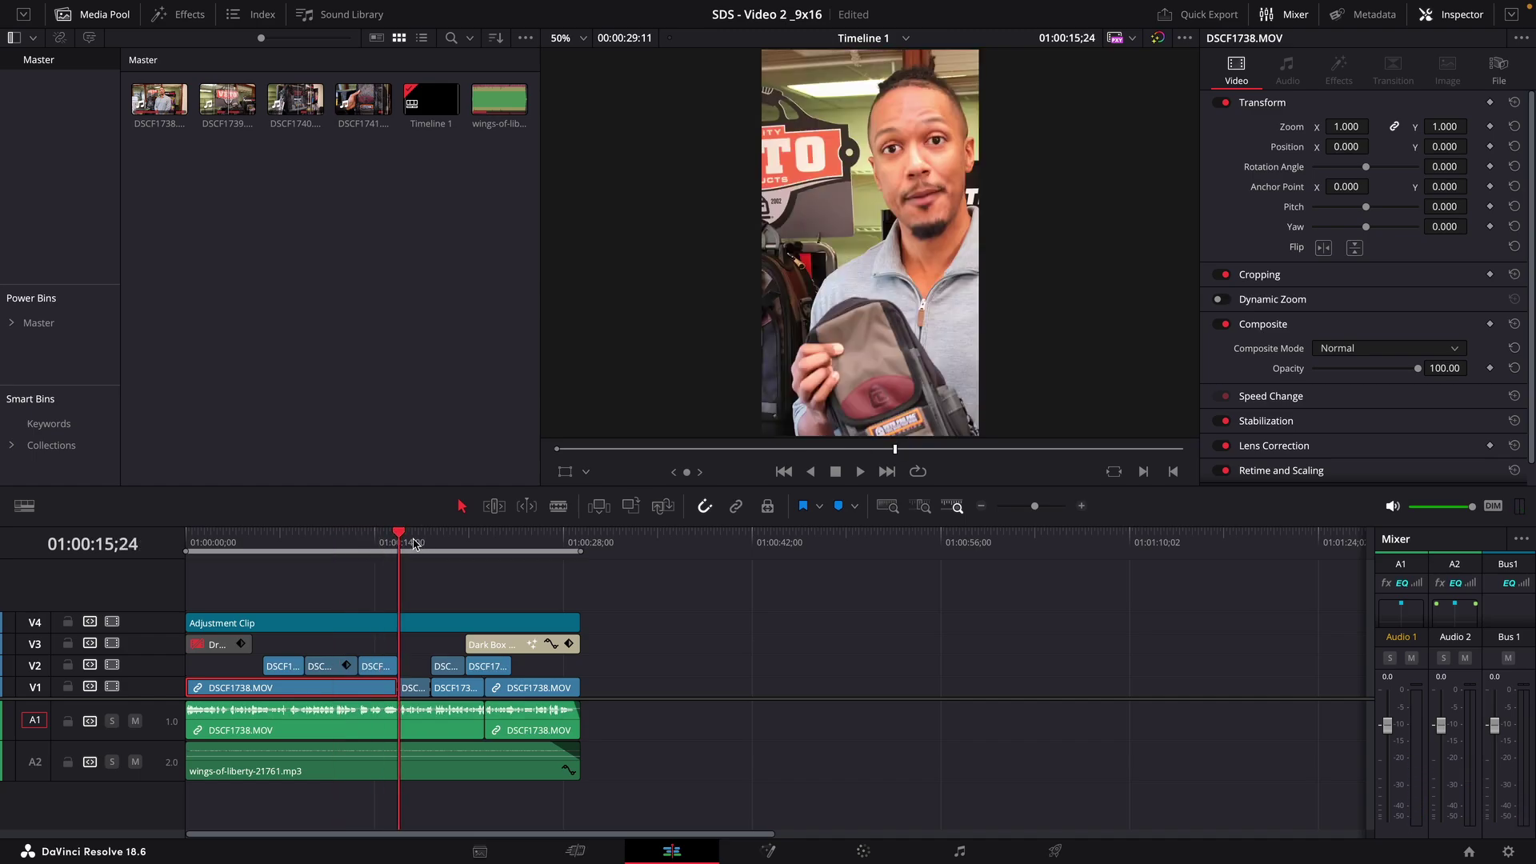
left_click(463, 543)
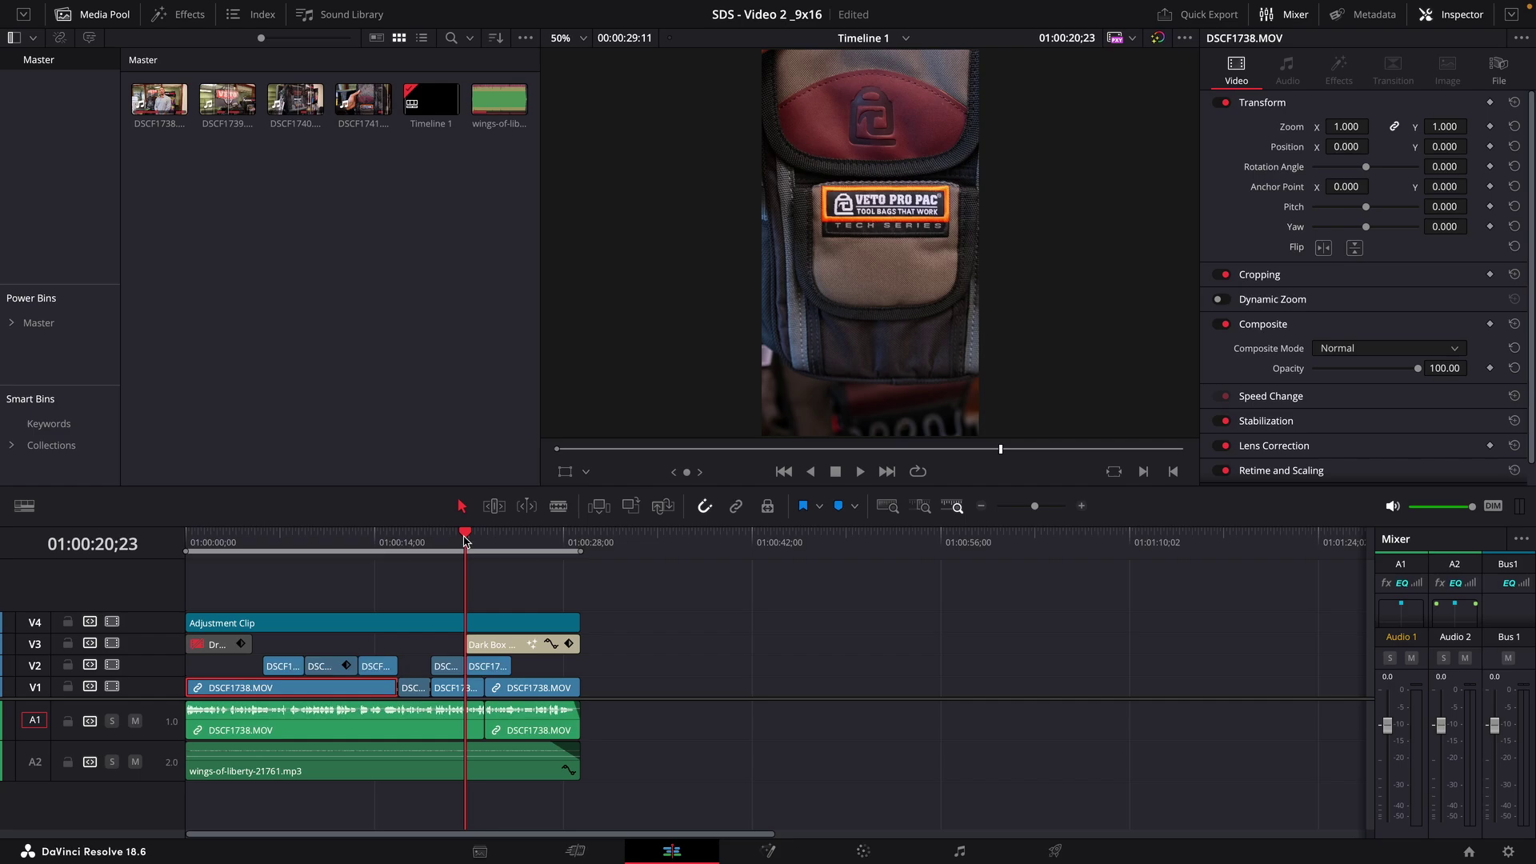
left_click(496, 544)
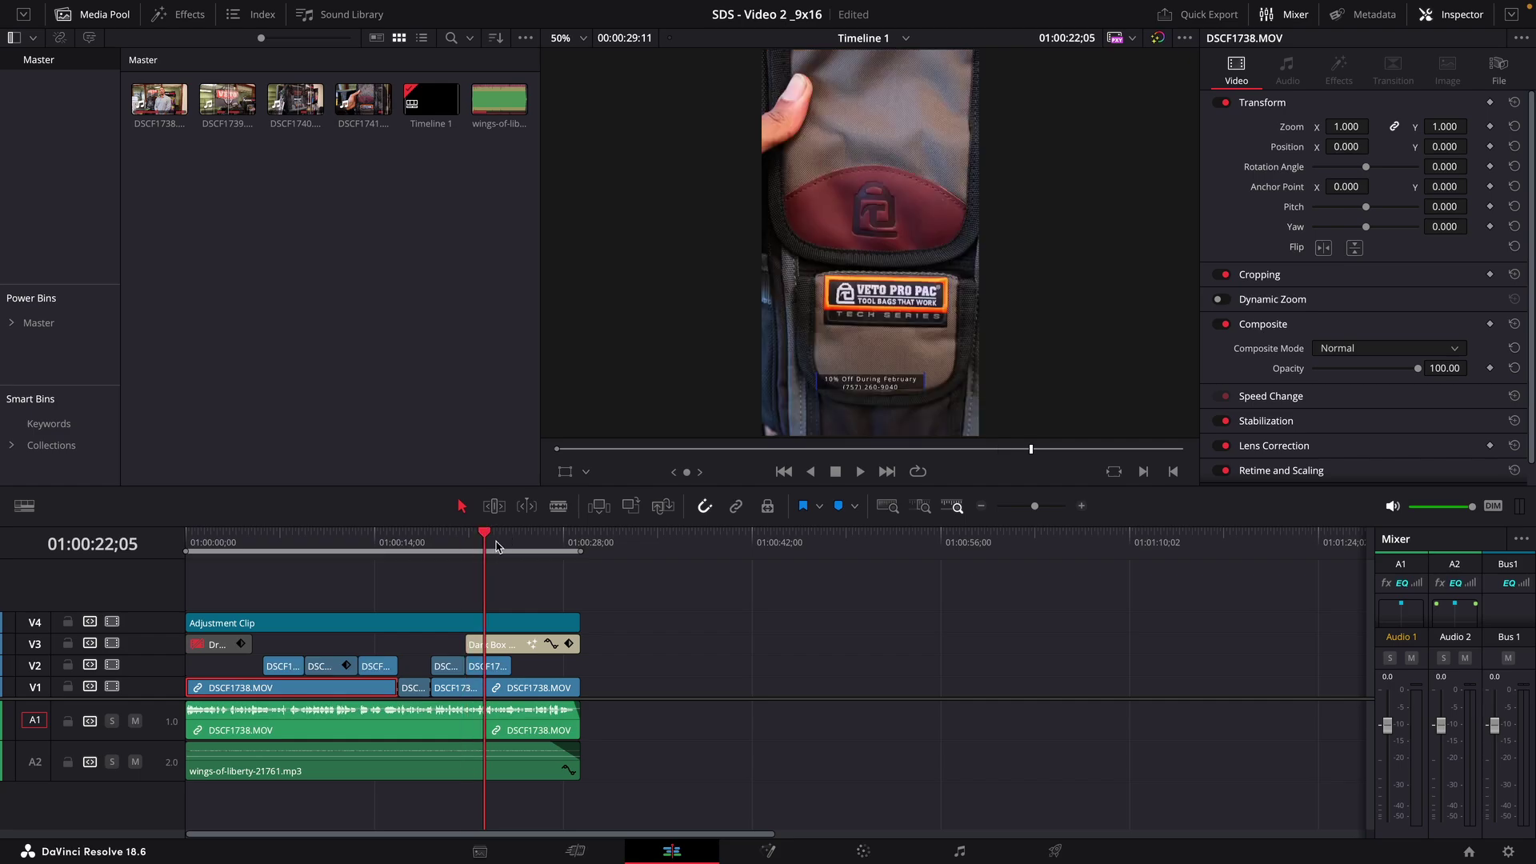
left_click(502, 647)
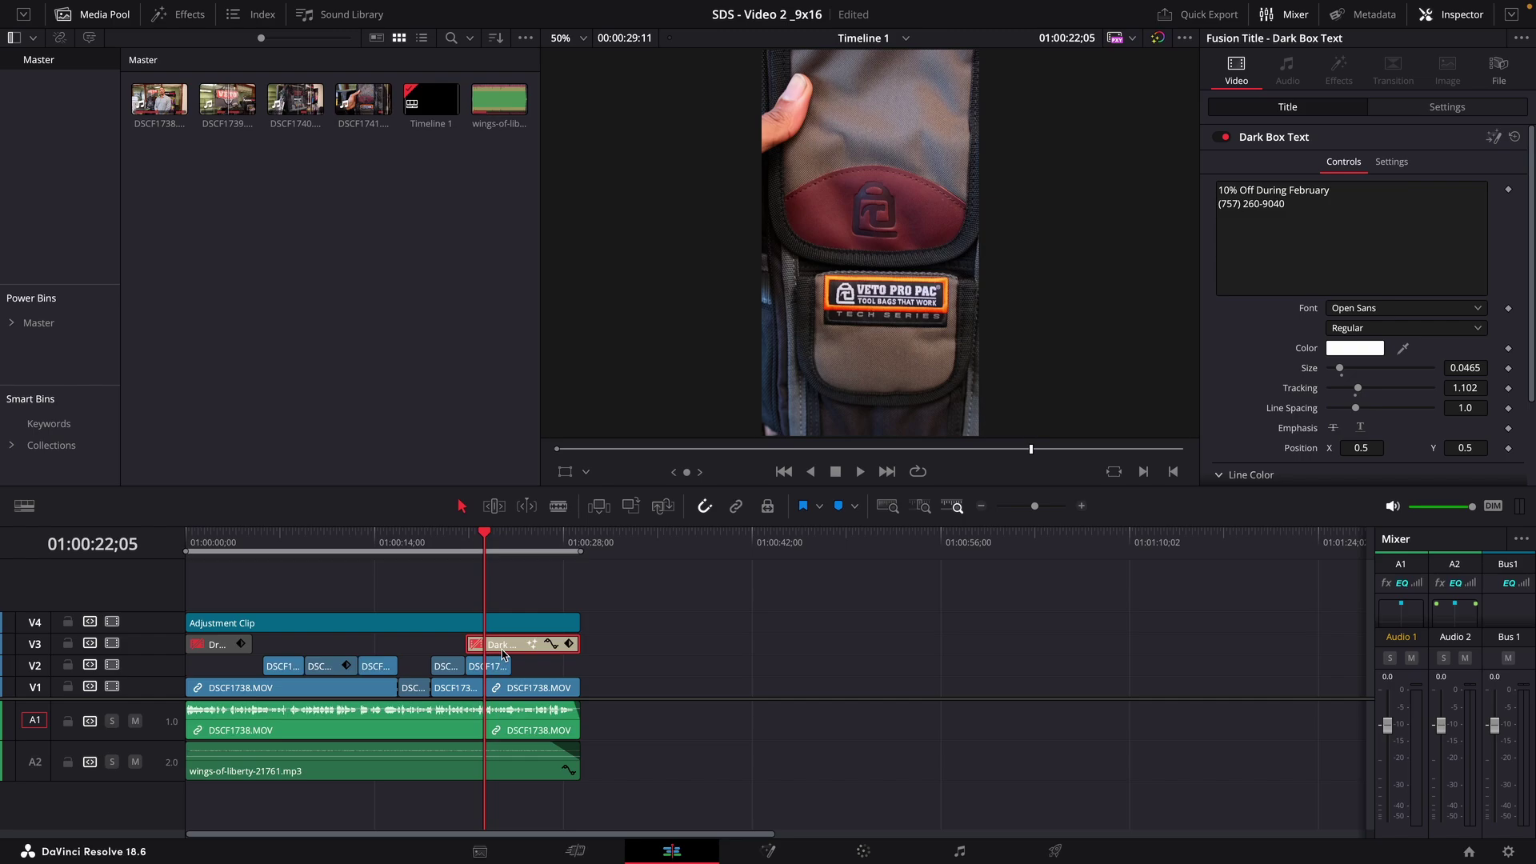
left_click(512, 543)
left_click_drag(520, 546, 225, 577)
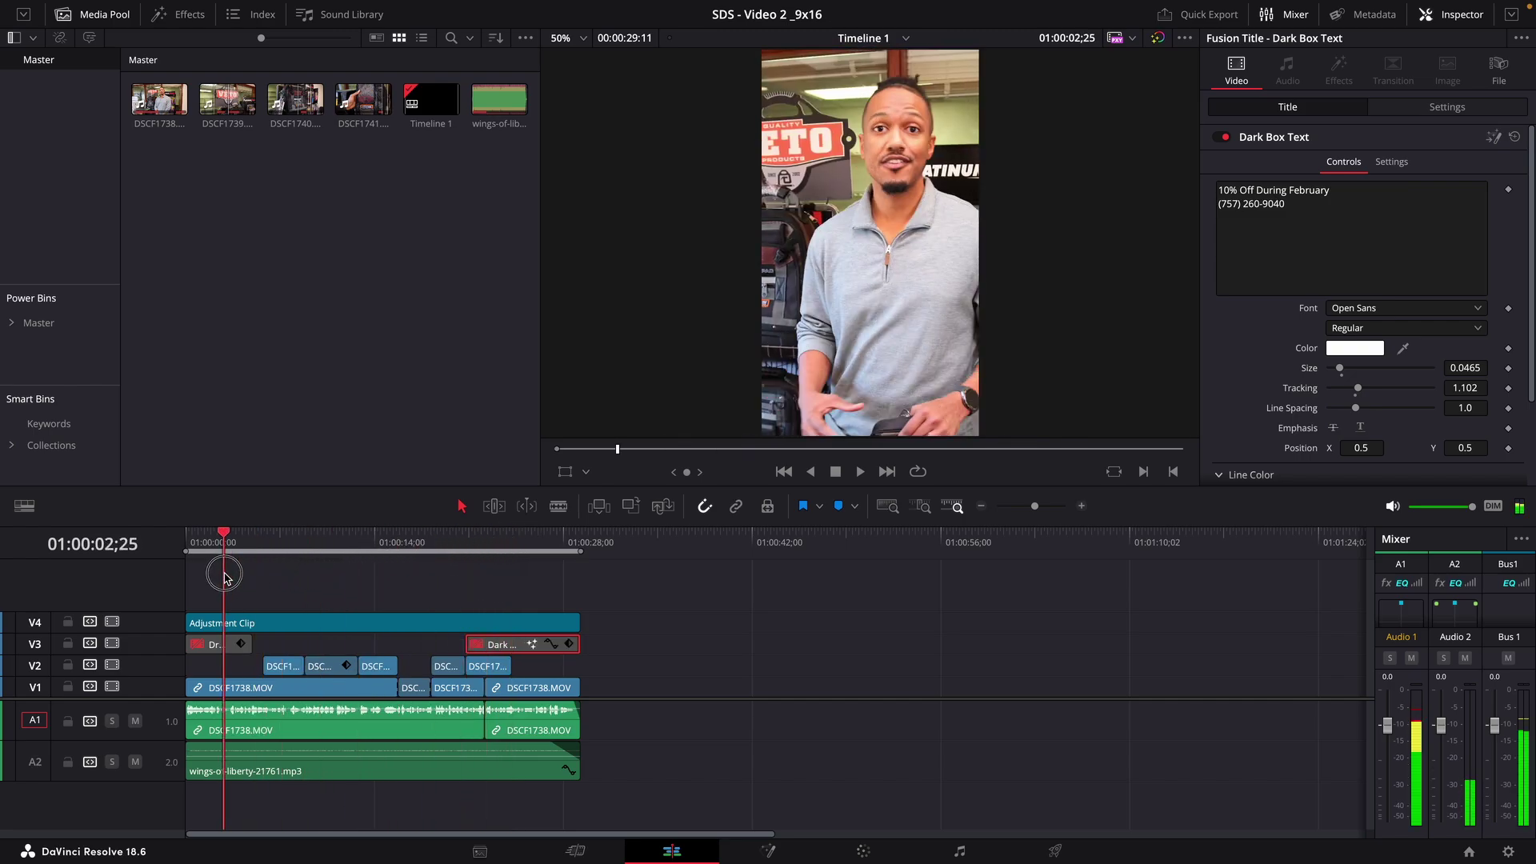
Set the DSCF1738.MOV interview clip to Position X -57, trying Zoom 1.44 then resetting to 1.000
left_click(289, 694)
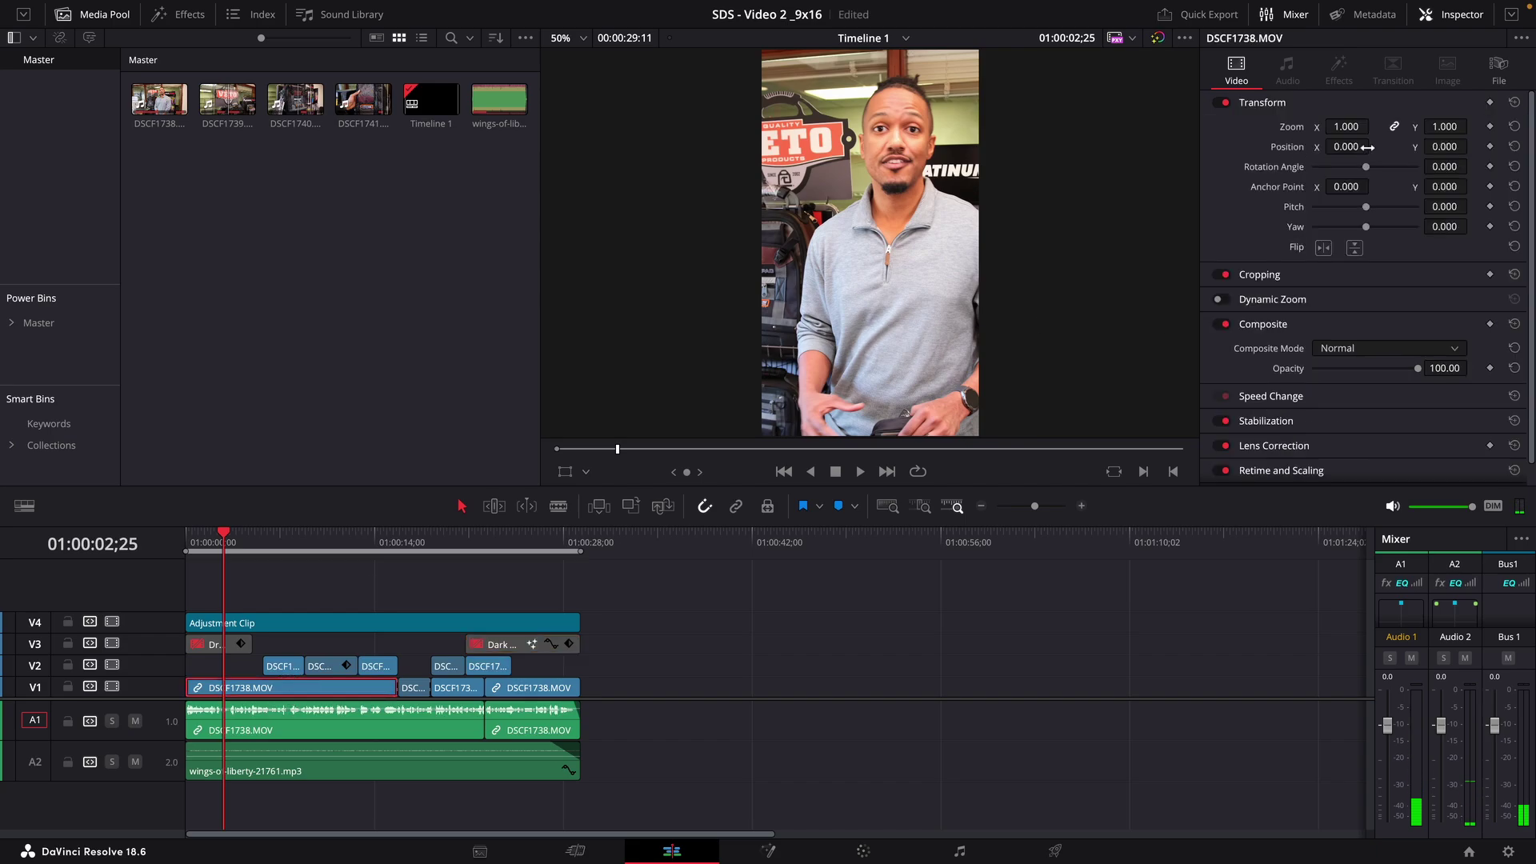
left_click_drag(1346, 148, 1304, 159)
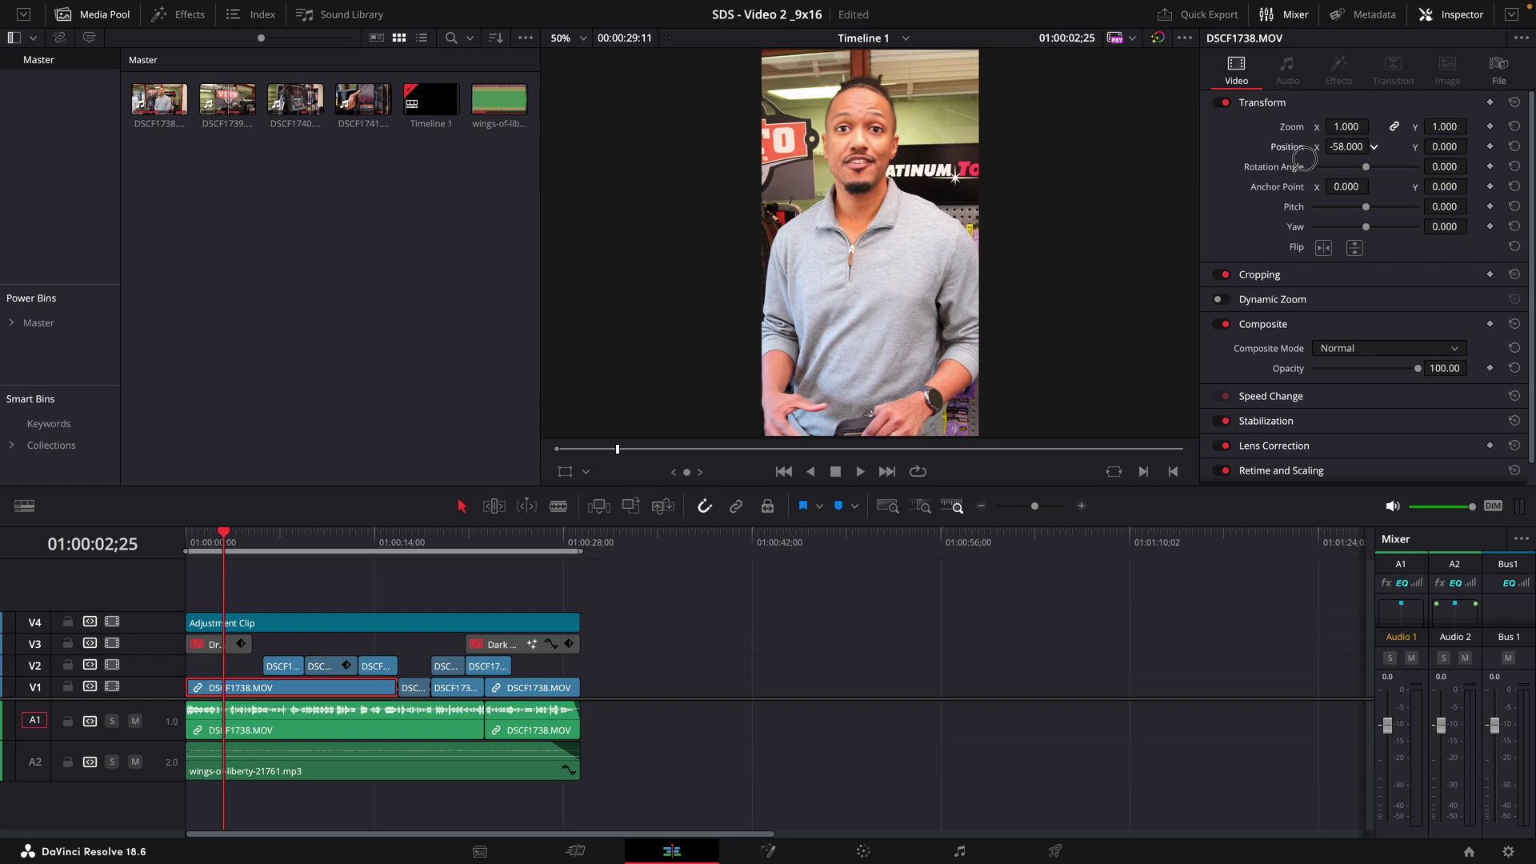
left_click_drag(1303, 159, 1406, 142)
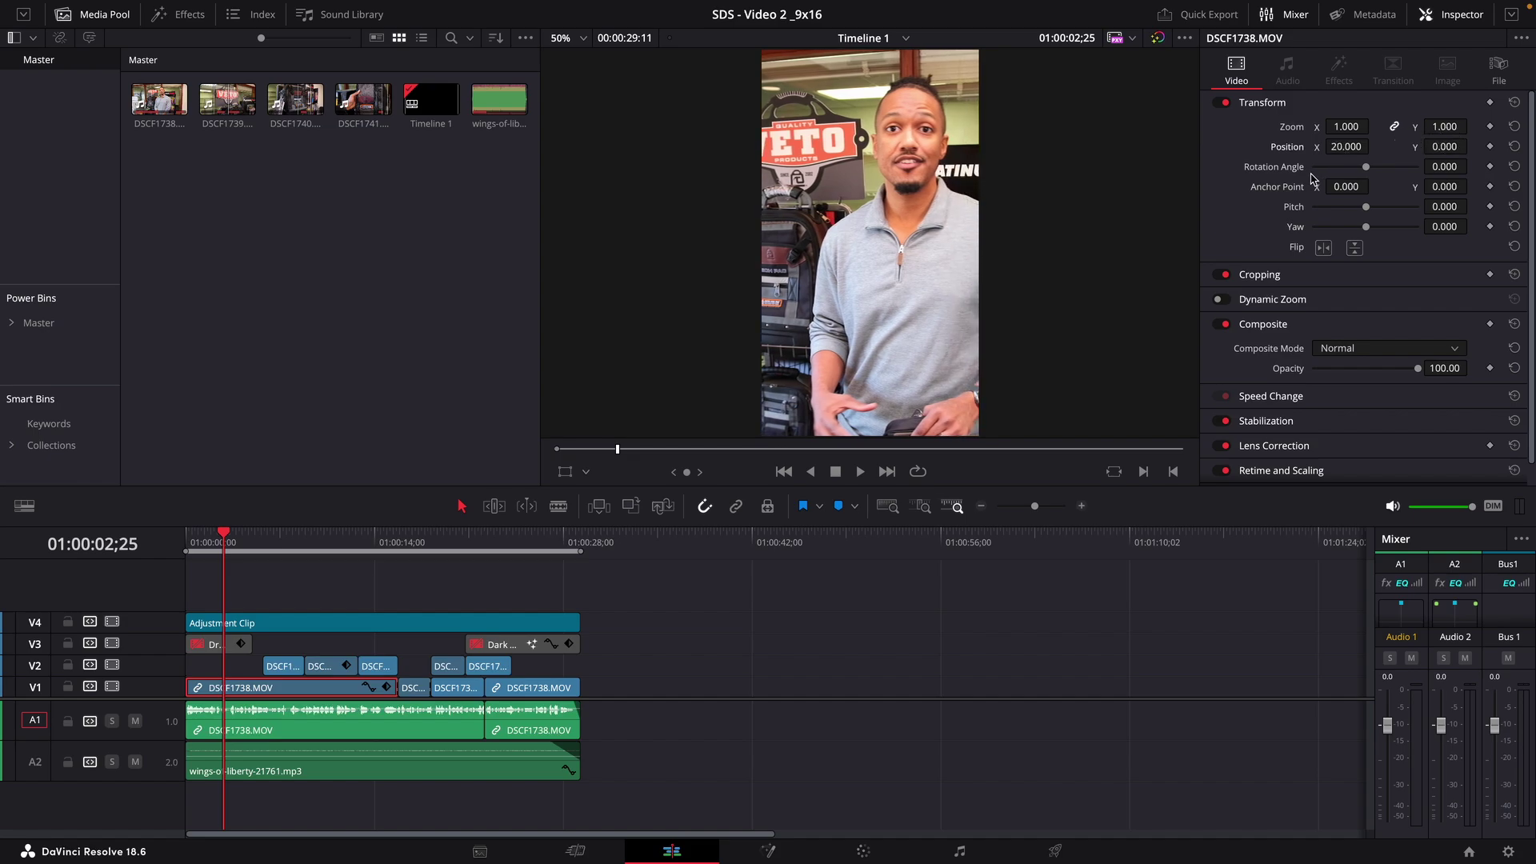
key("ctrl+z")
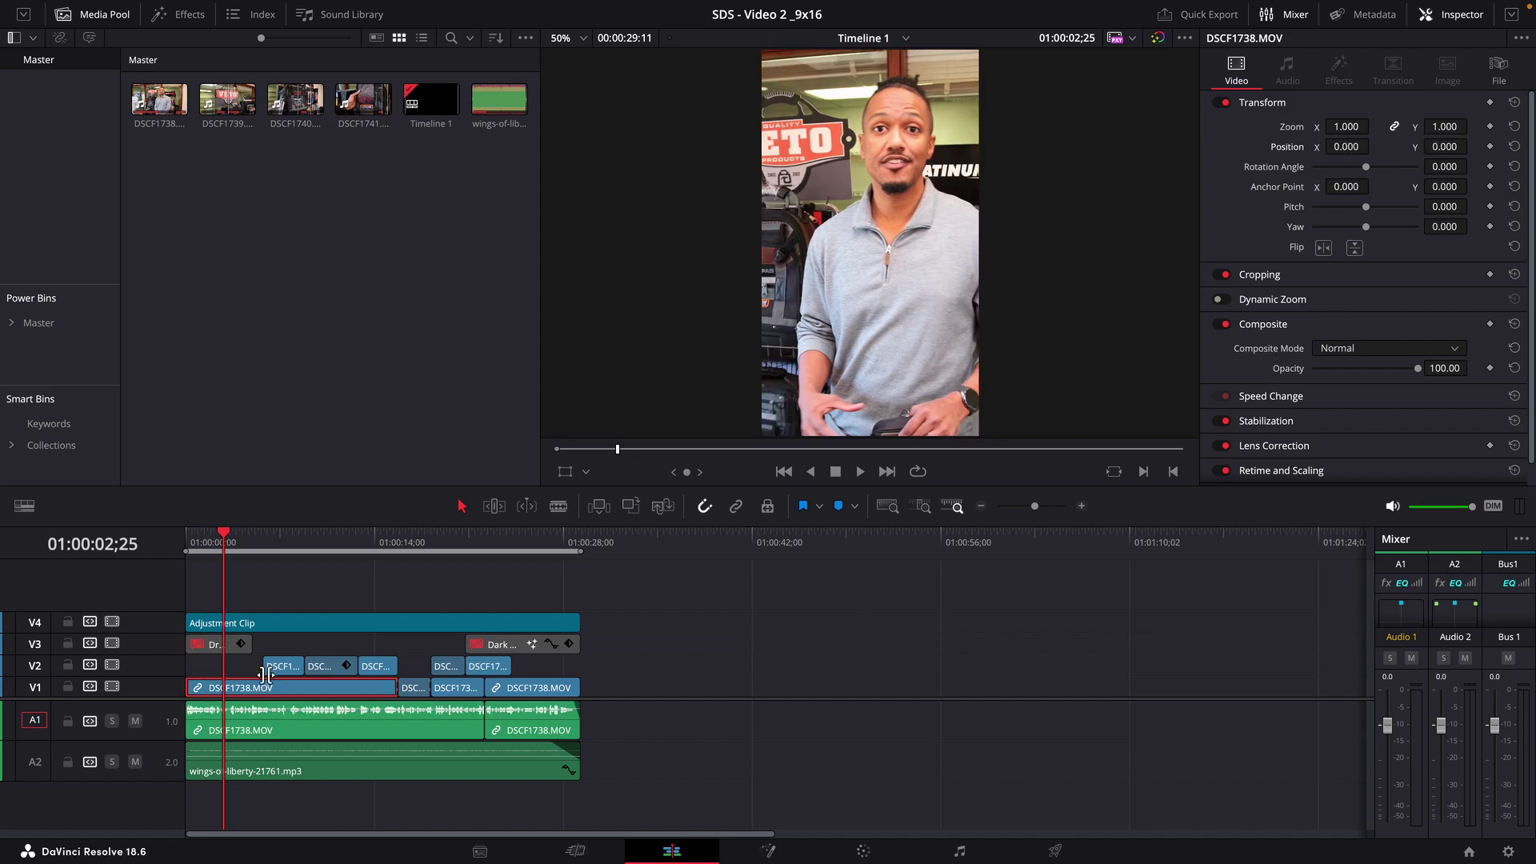
left_click(277, 620)
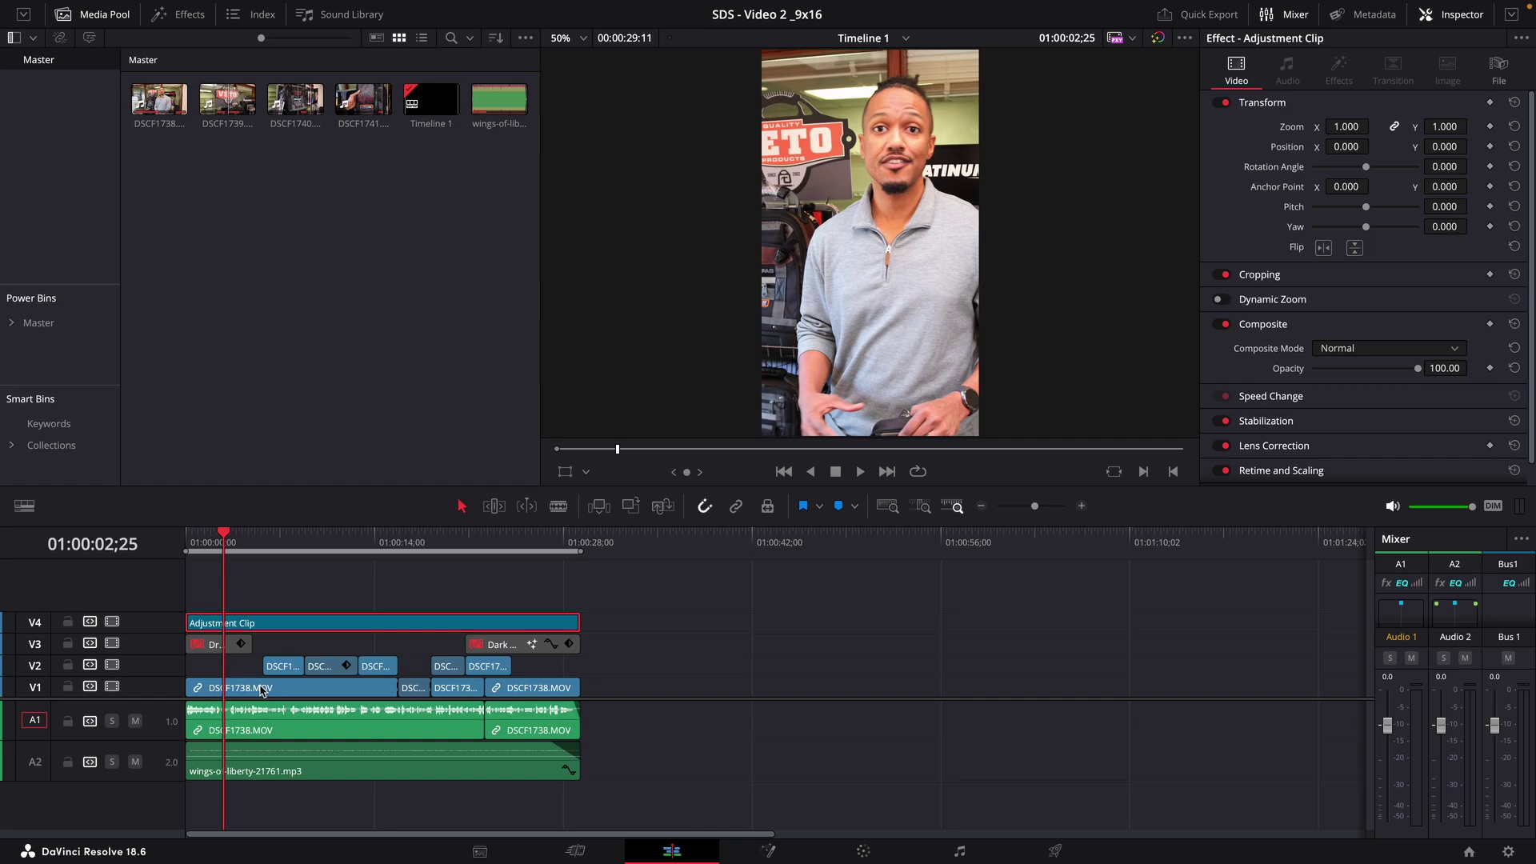
left_click(262, 689)
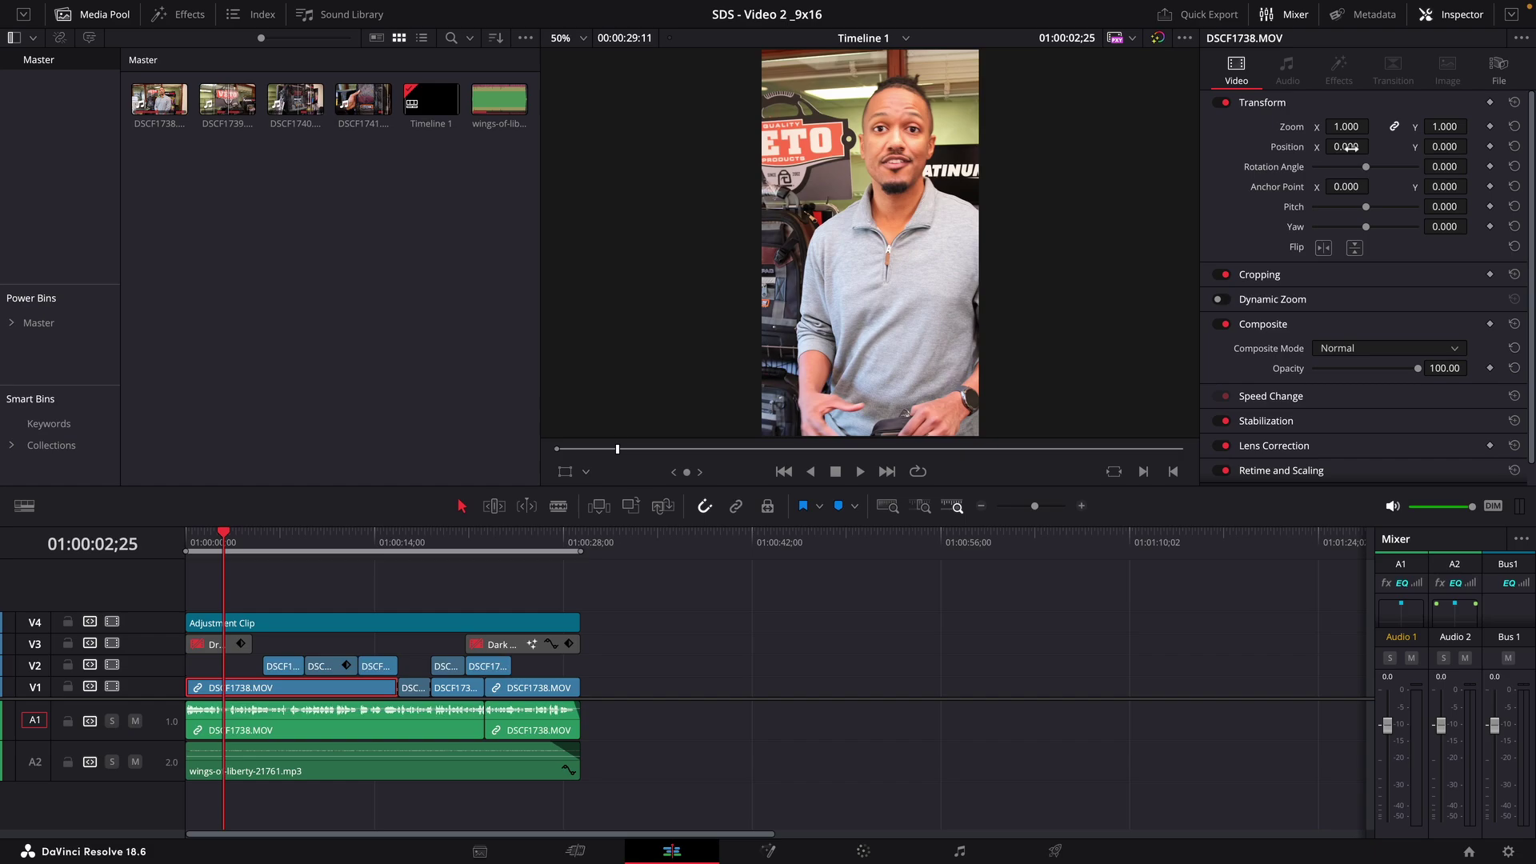
left_click_drag(1349, 147, 1305, 154)
mouse_move(1445, 148)
left_mouse_down()
mouse_move(1416, 149)
mouse_move(1445, 148)
left_mouse_up()
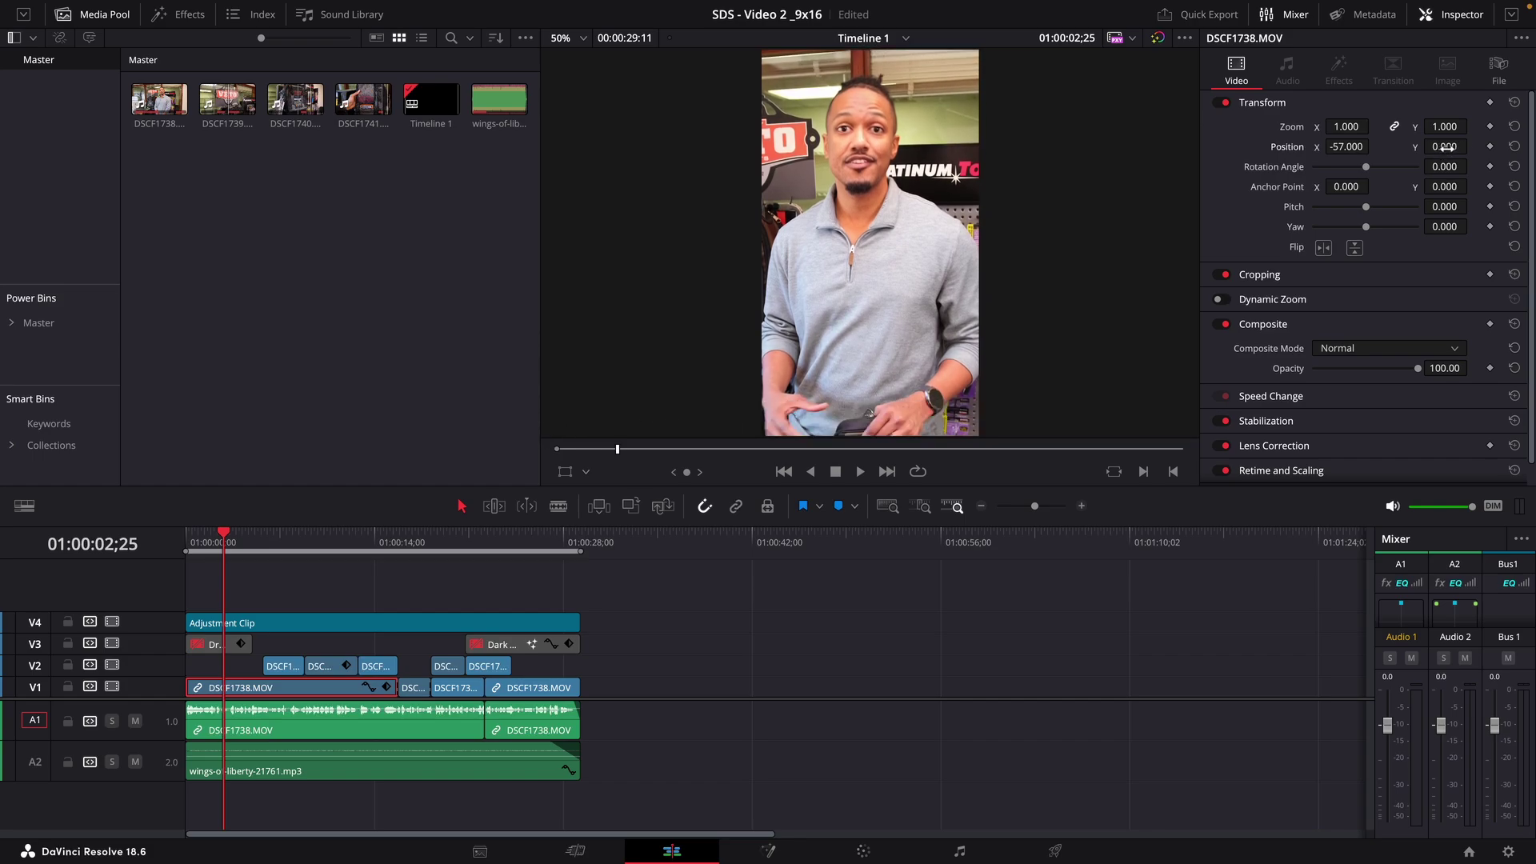
left_click_drag(1329, 126, 1534, 120)
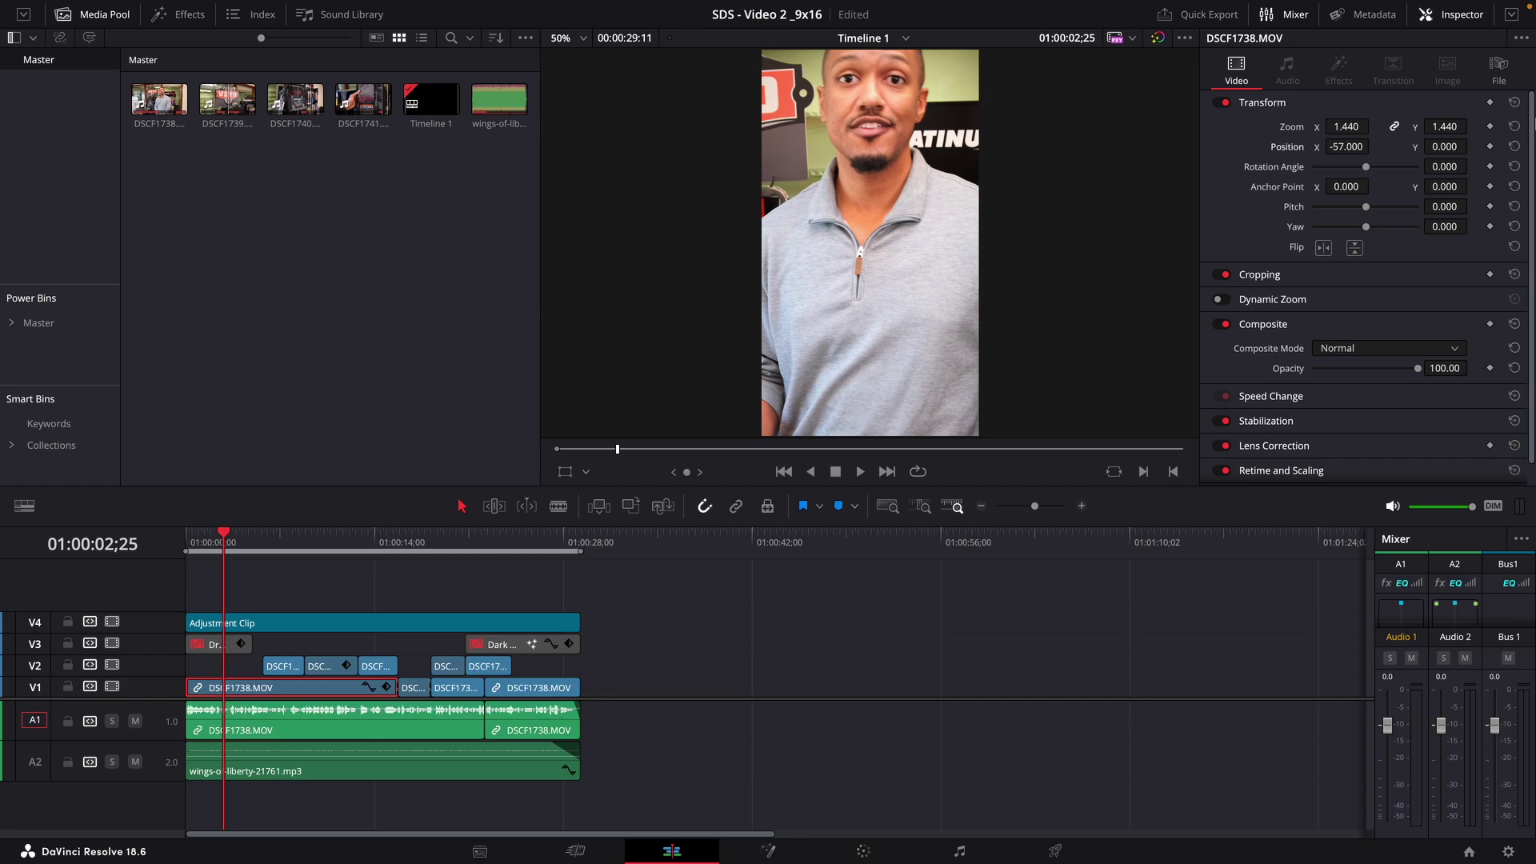
left_click(1514, 127)
left_click(284, 564)
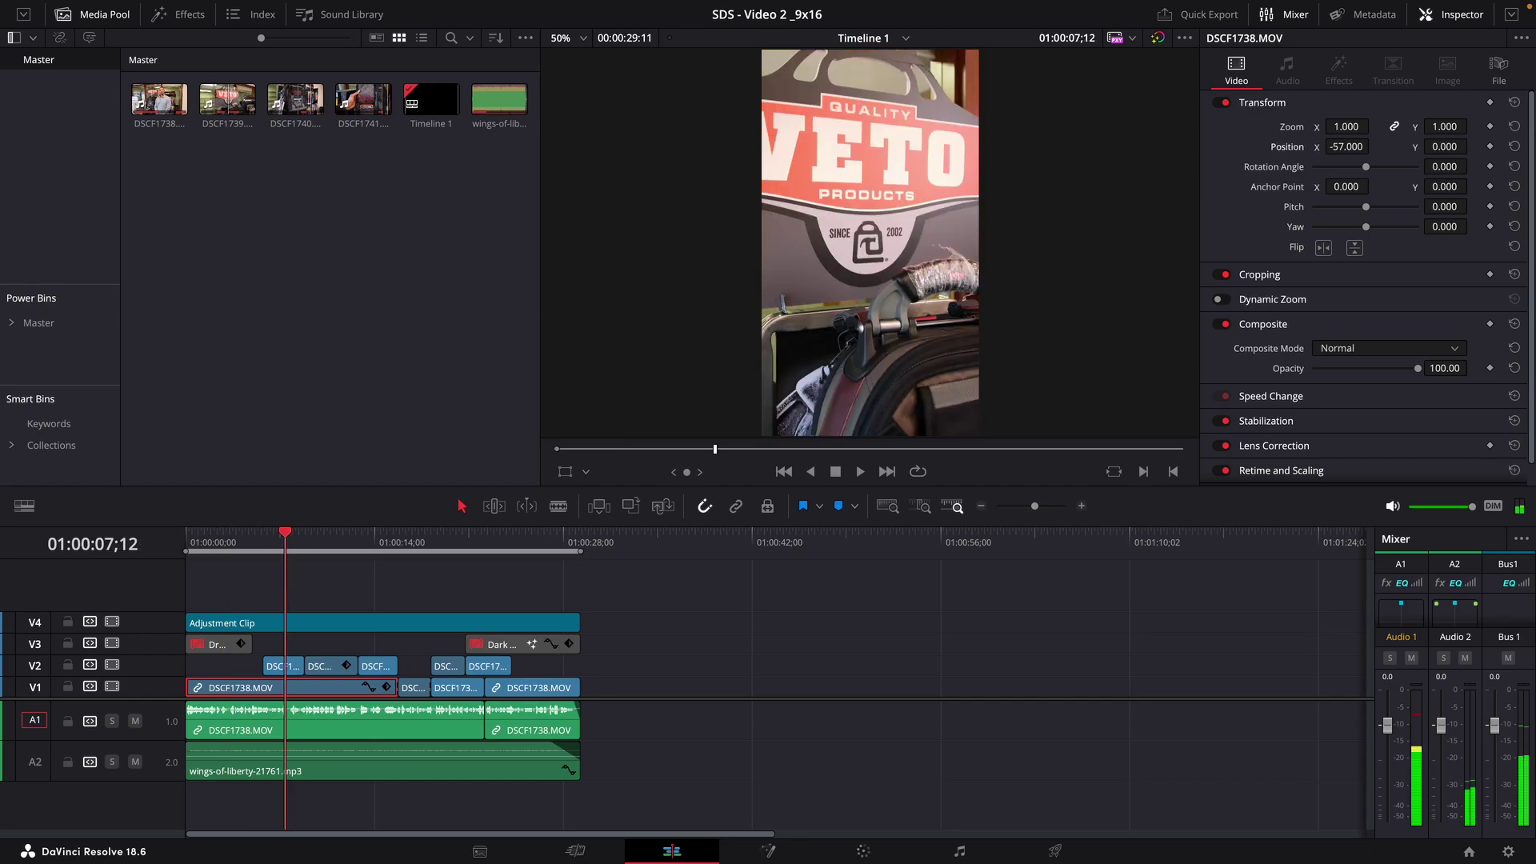
Select the DSCF1739 cutaway and play it to check for shake
left_click(281, 671)
key("space")
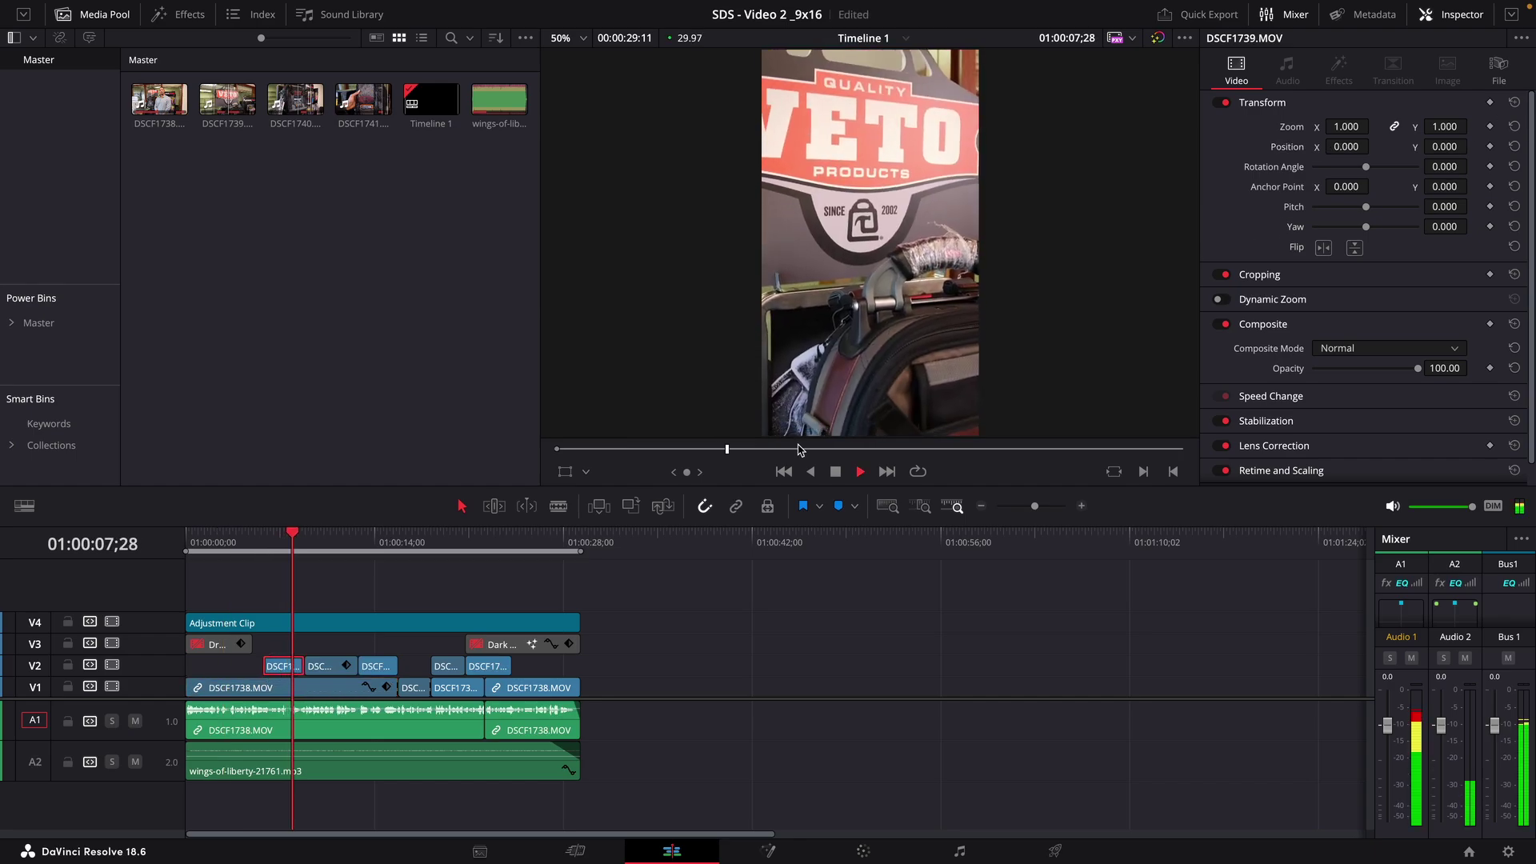
key("space")
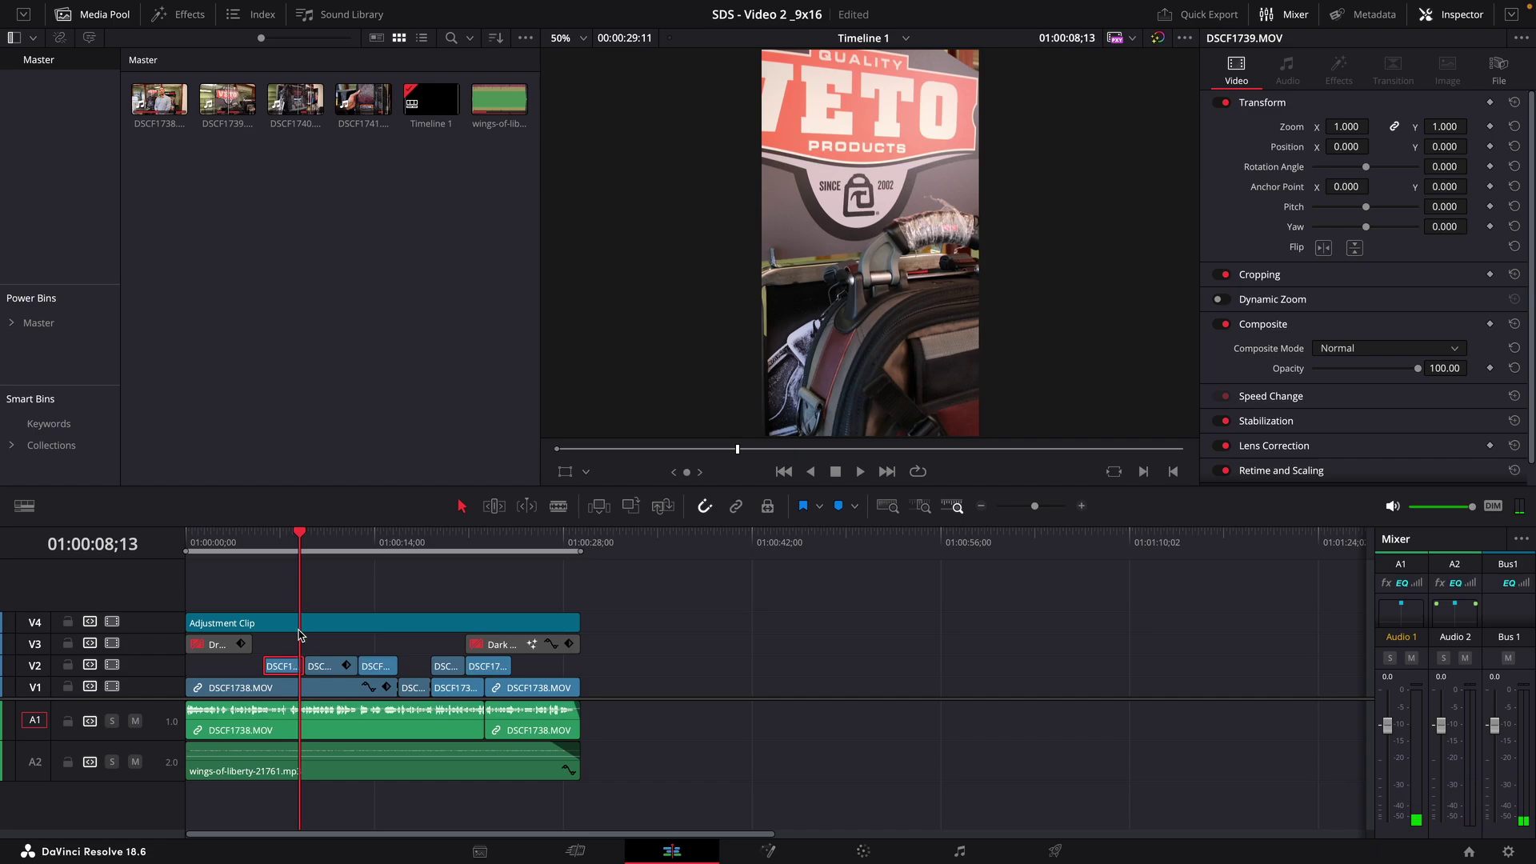
left_click_drag(302, 549, 284, 549)
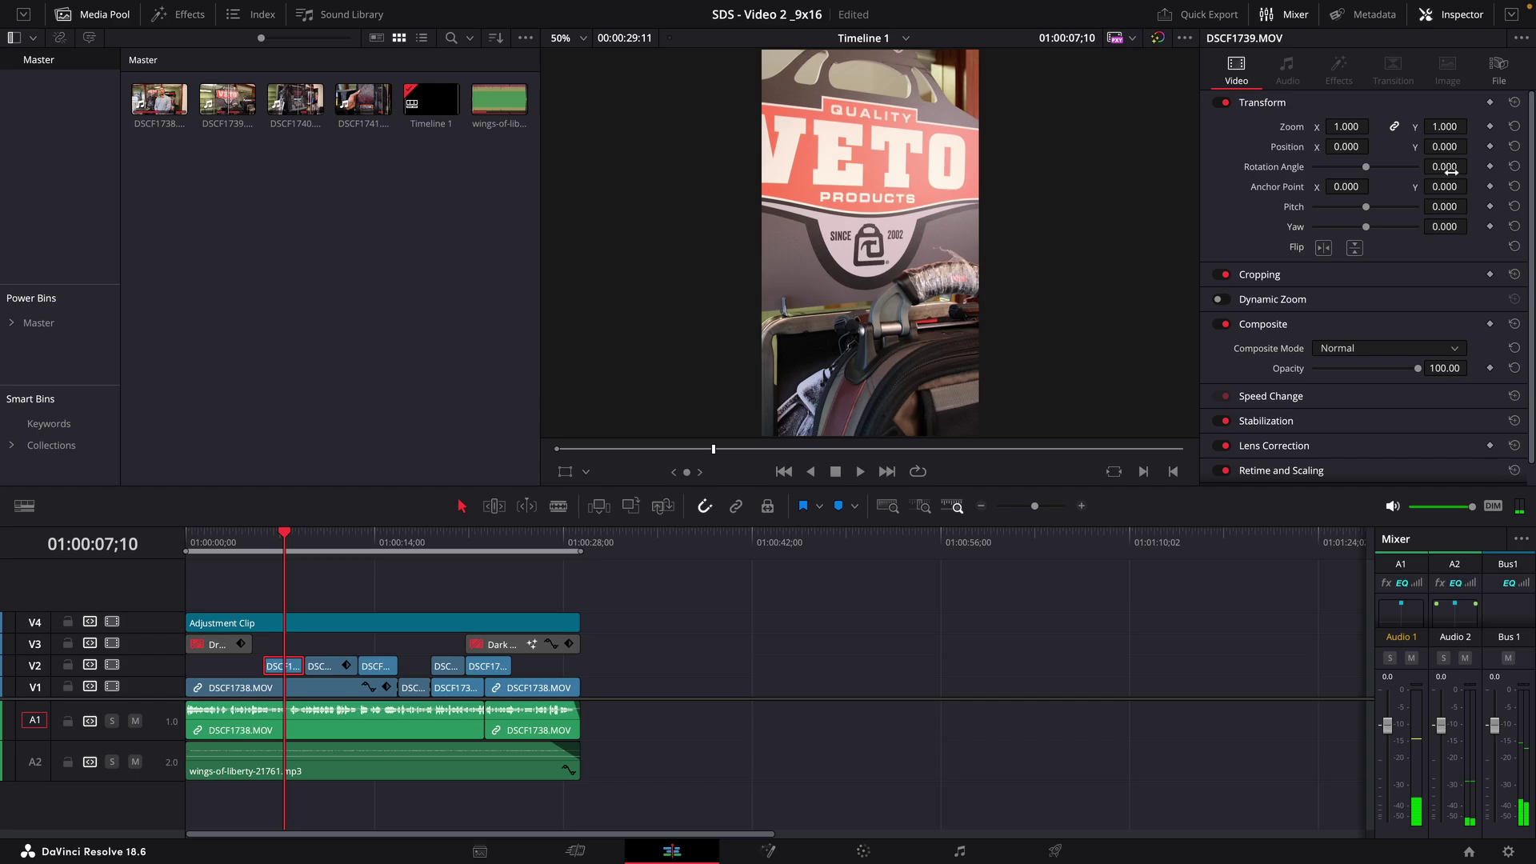
Reframe DSCF1739.MOV at Zoom 1.000, Position Y 0 and Position X -11
left_click_drag(1444, 147, 1473, 145)
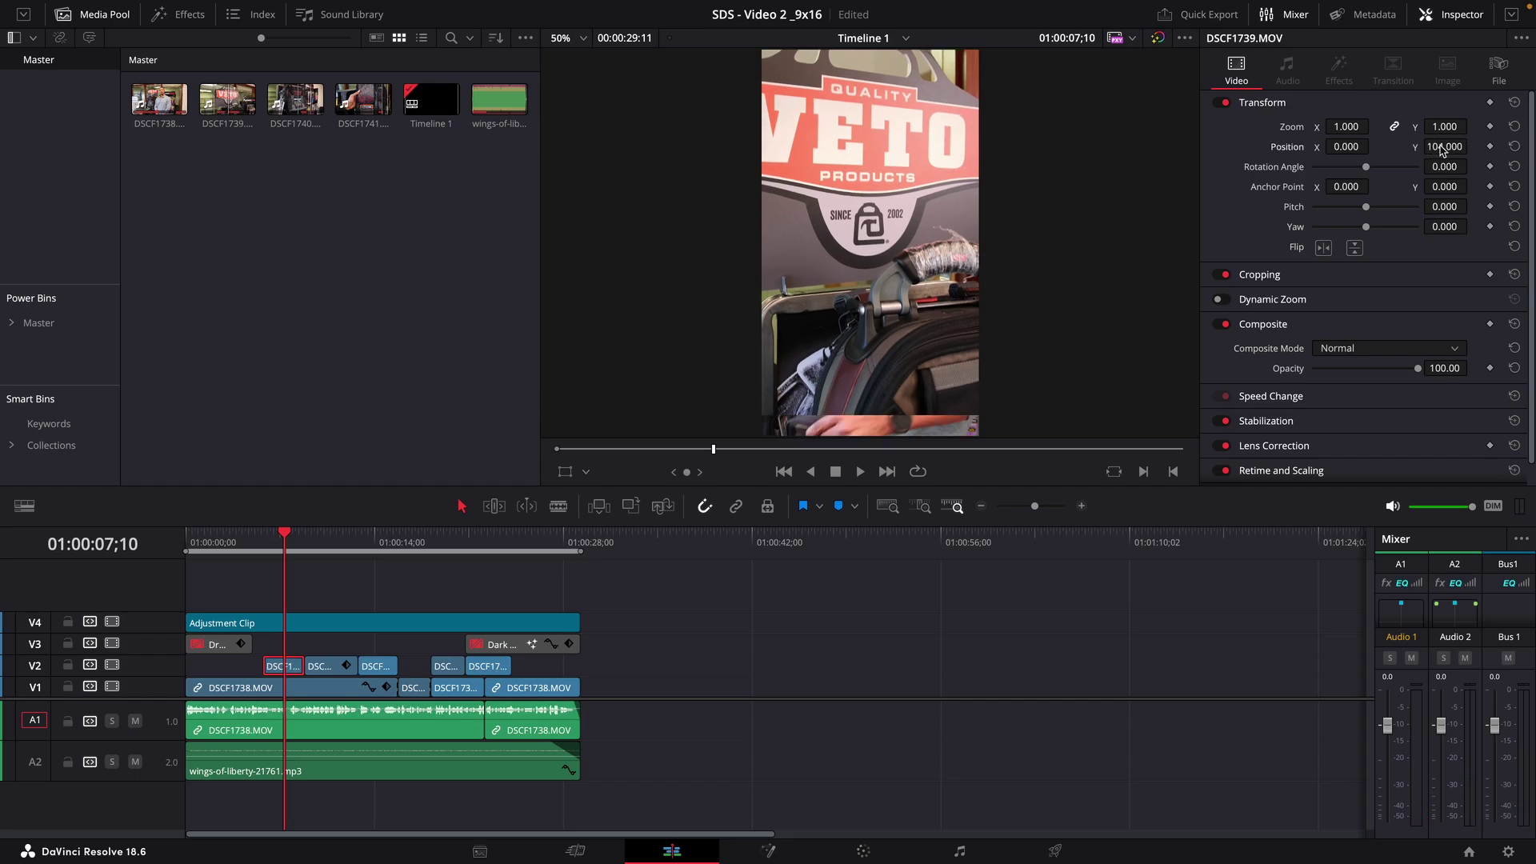
double_click(1442, 147)
left_click_drag(1334, 126, 1334, 127)
left_click_drag(1443, 146, 1131, 333)
left_click_drag(1473, 147, 1440, 146)
left_click_drag(1343, 146, 1213, 174)
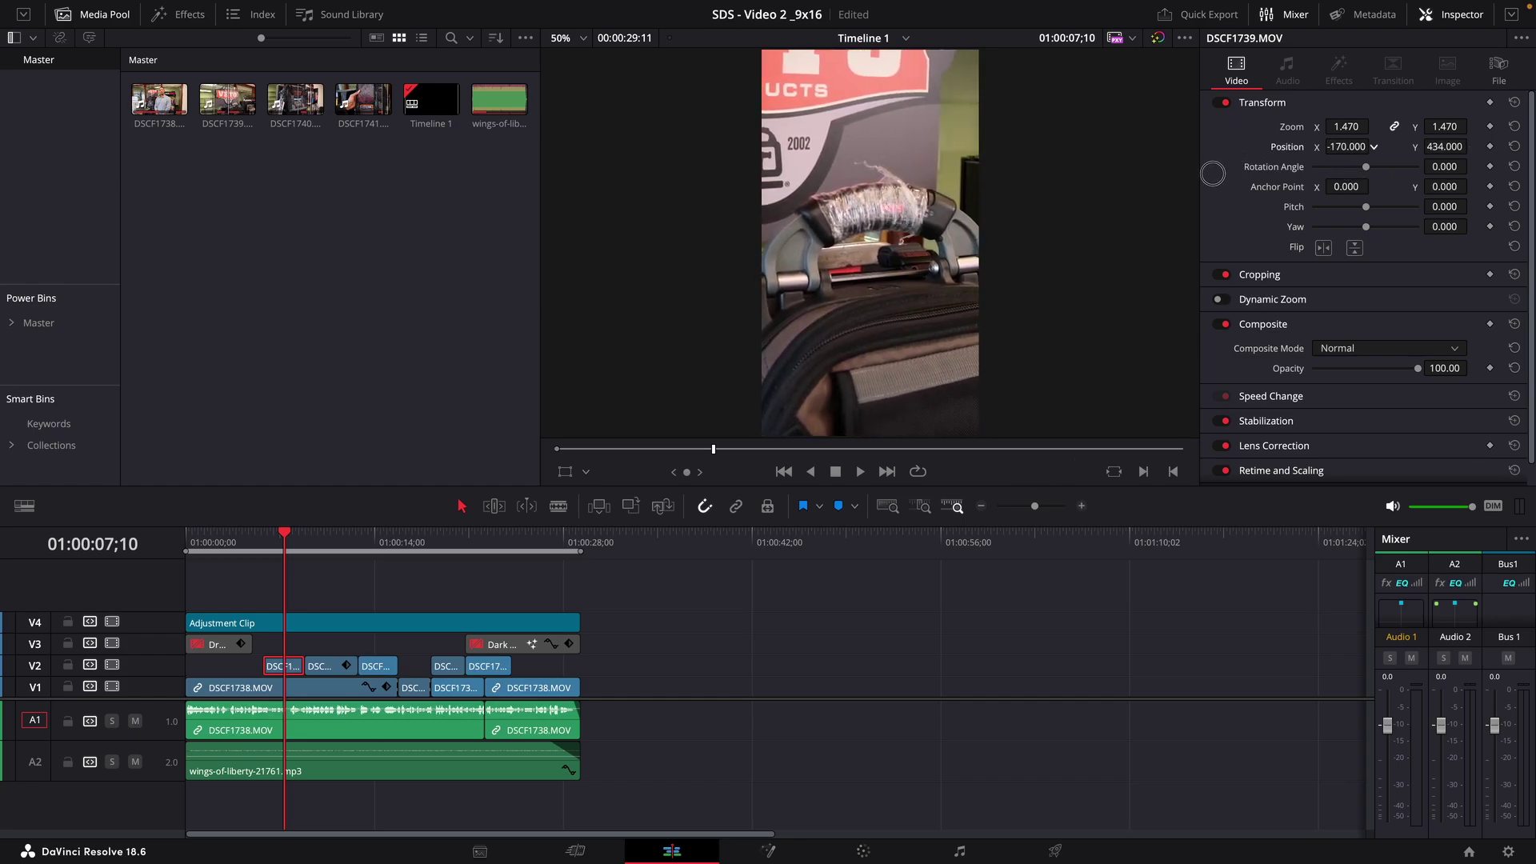
double_click(1289, 128)
left_click_drag(1446, 160, 1061, 275)
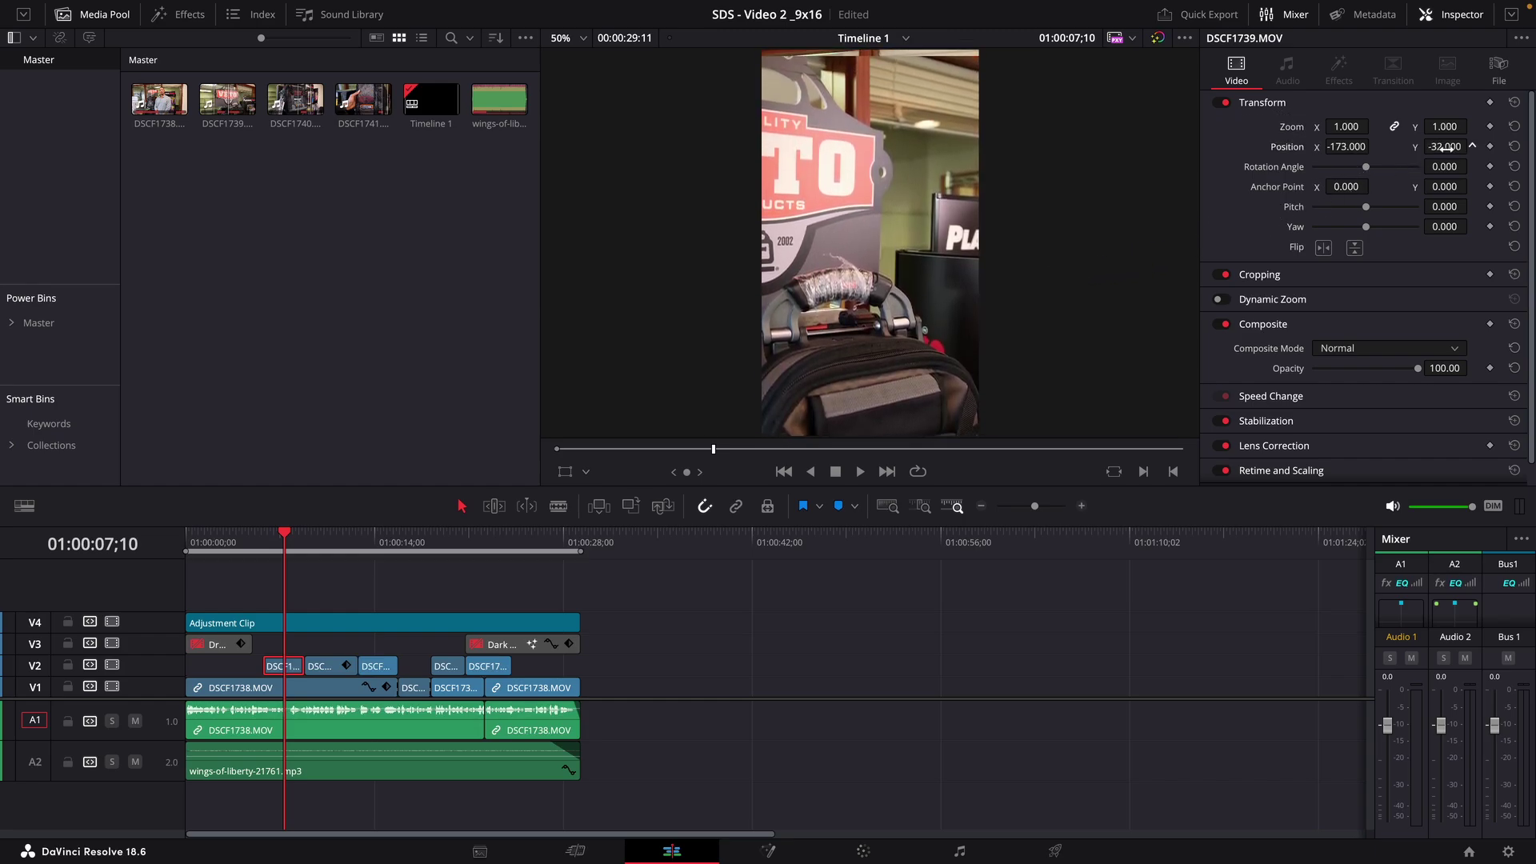
double_click(1285, 150)
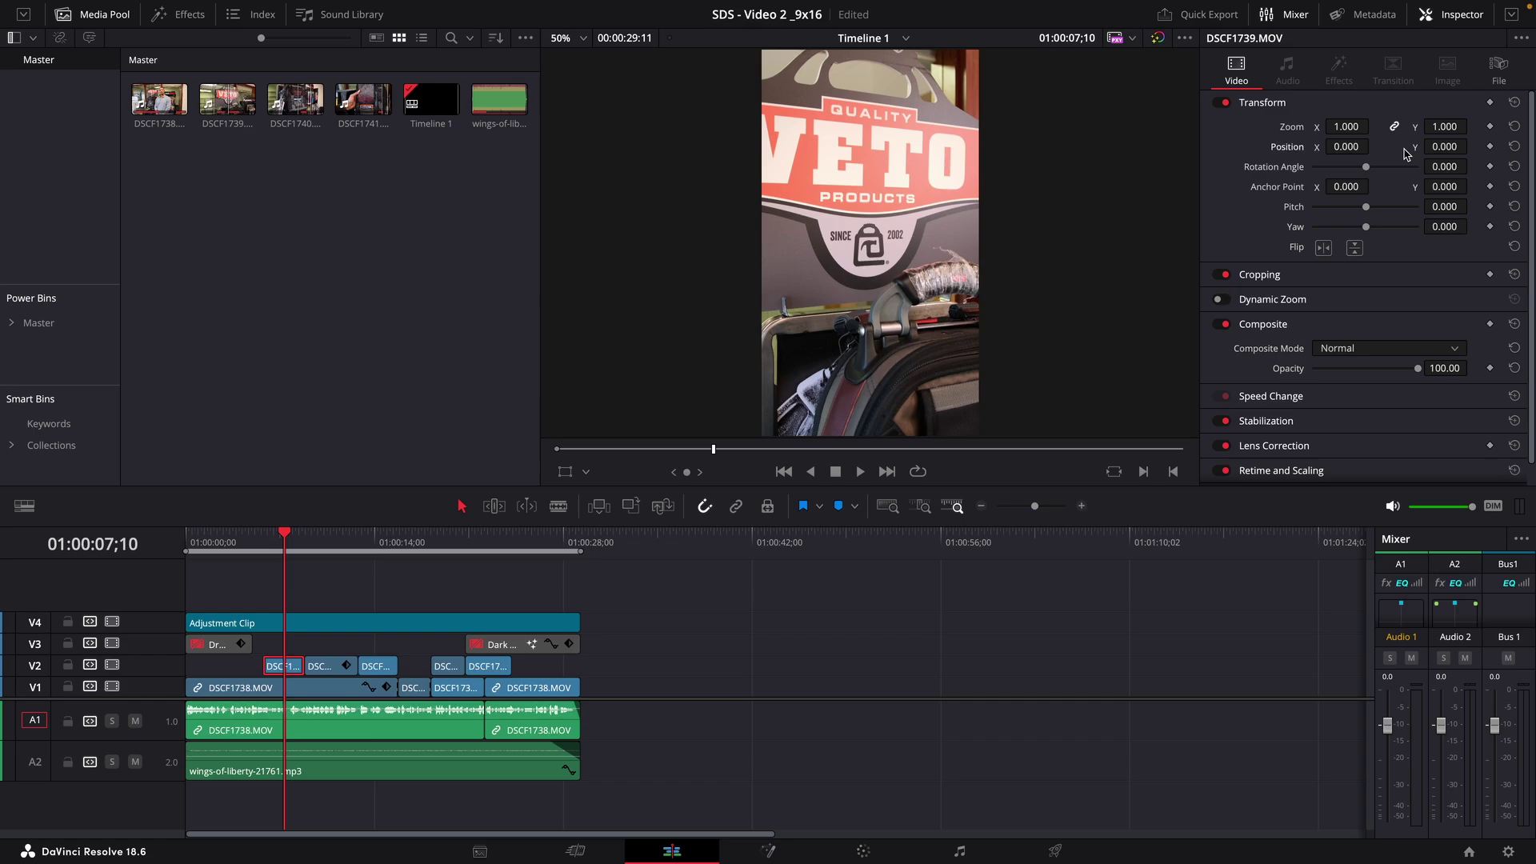
left_click_drag(1346, 146, 1375, 155)
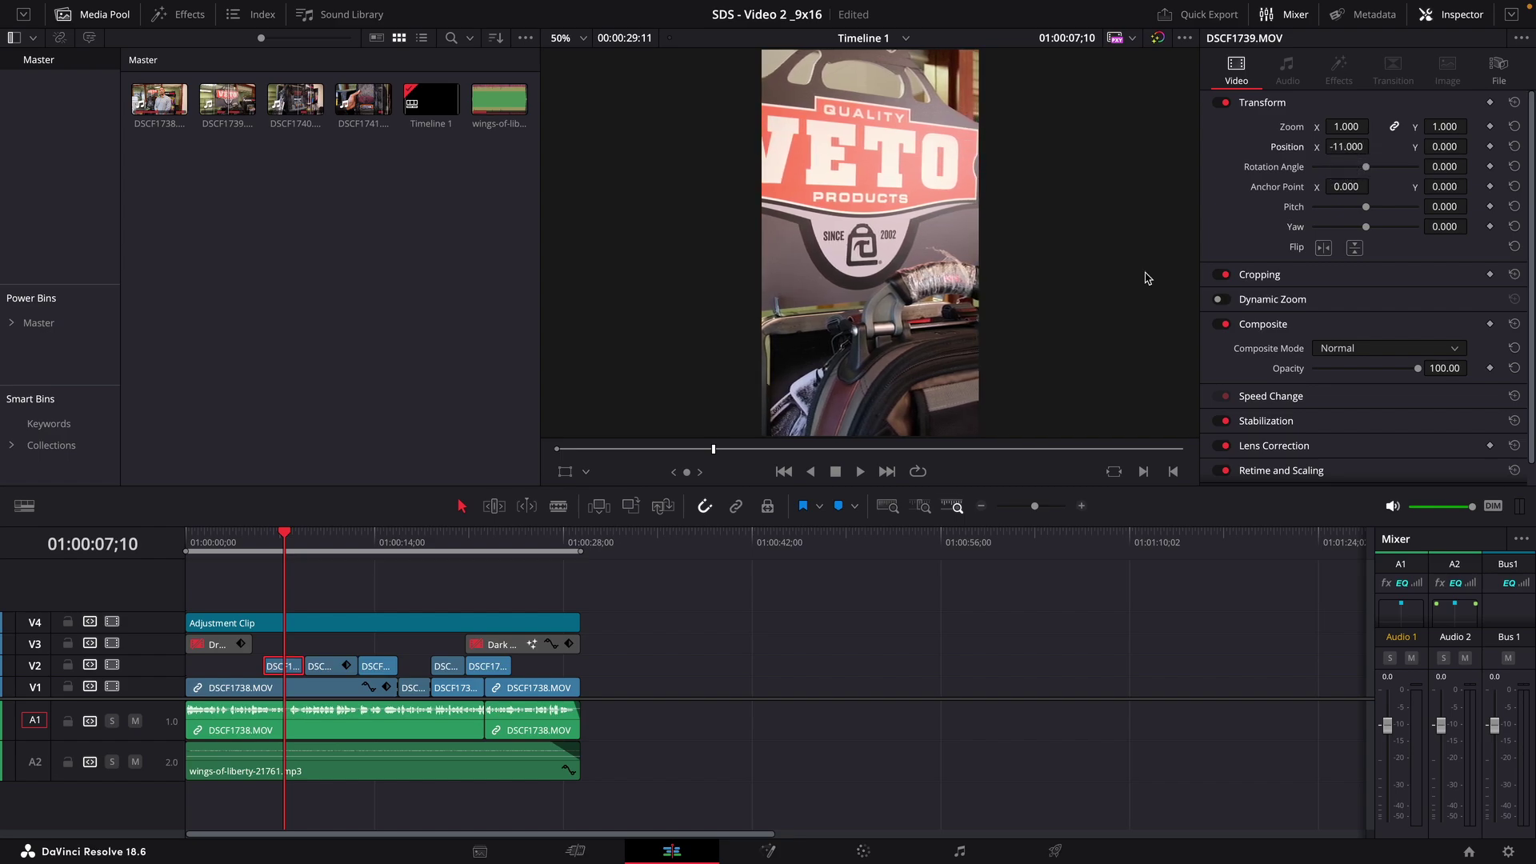
Play back the reframed opening section of the edit
left_click(254, 544)
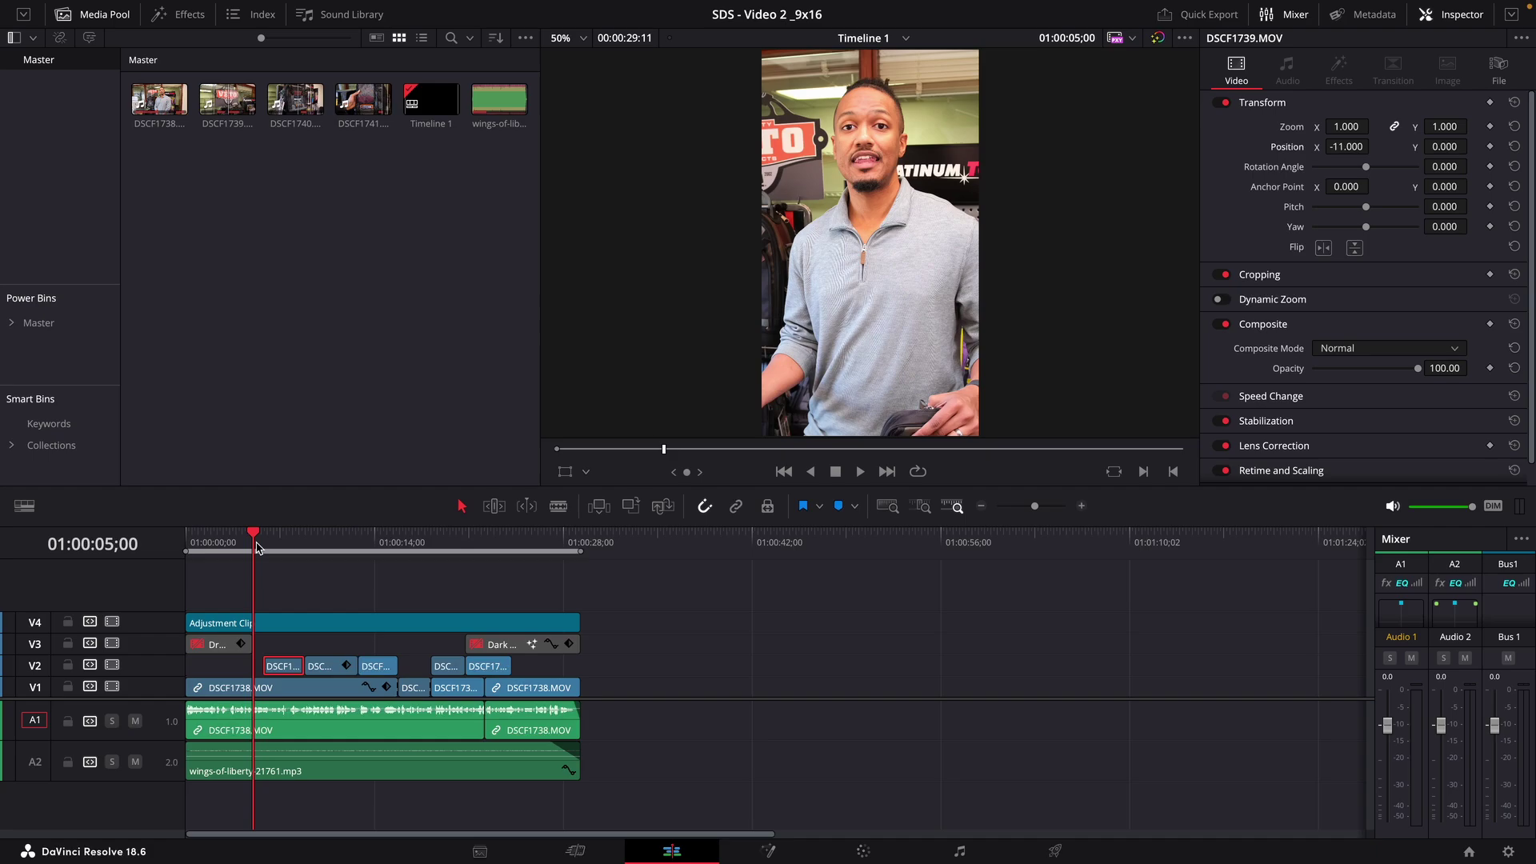
key("space")
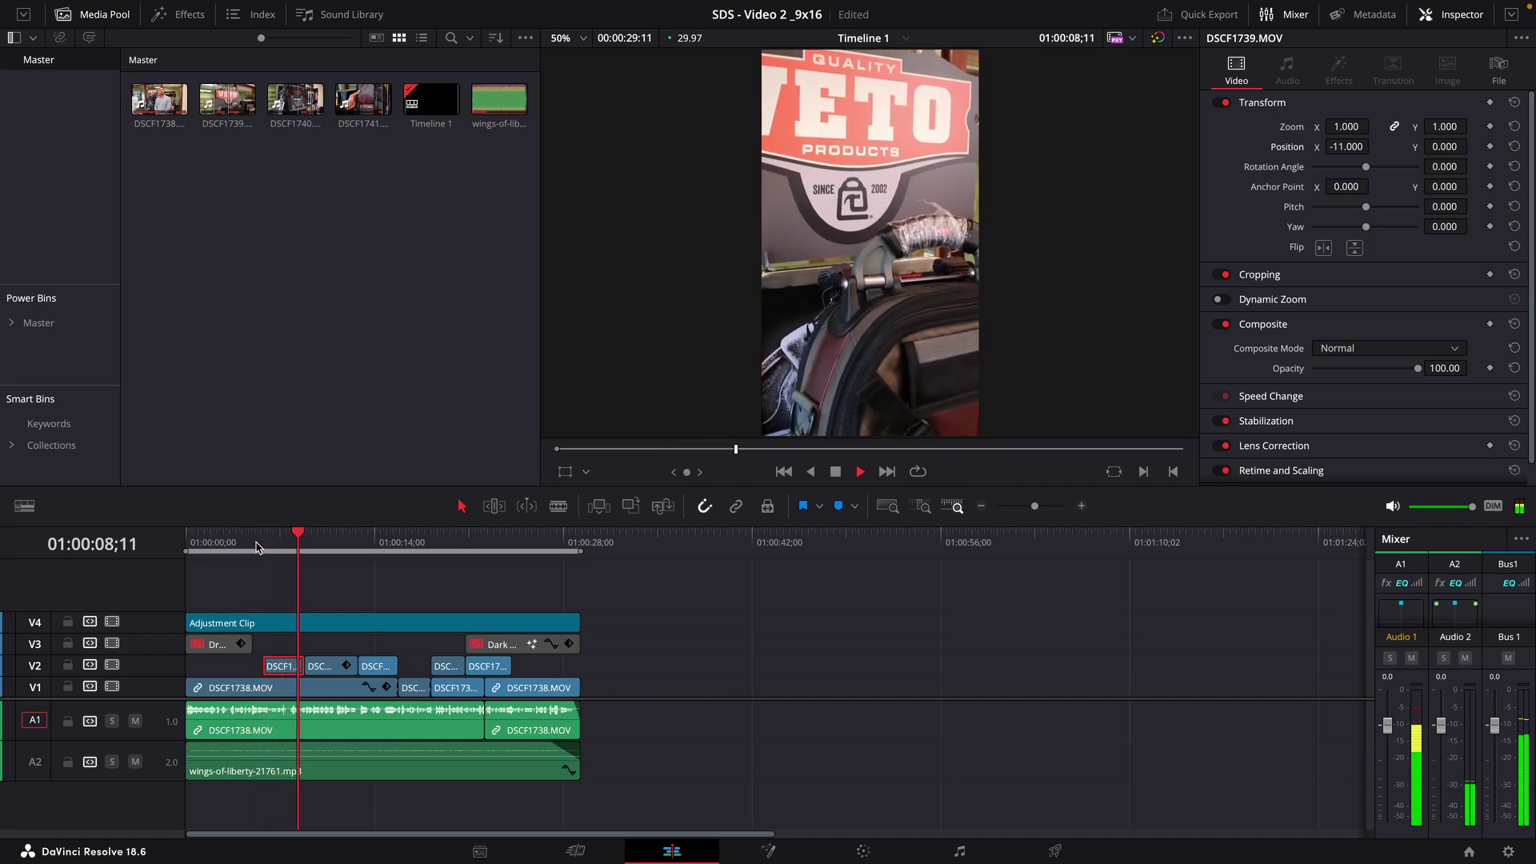
key("space")
key("space")
left_click(256, 548)
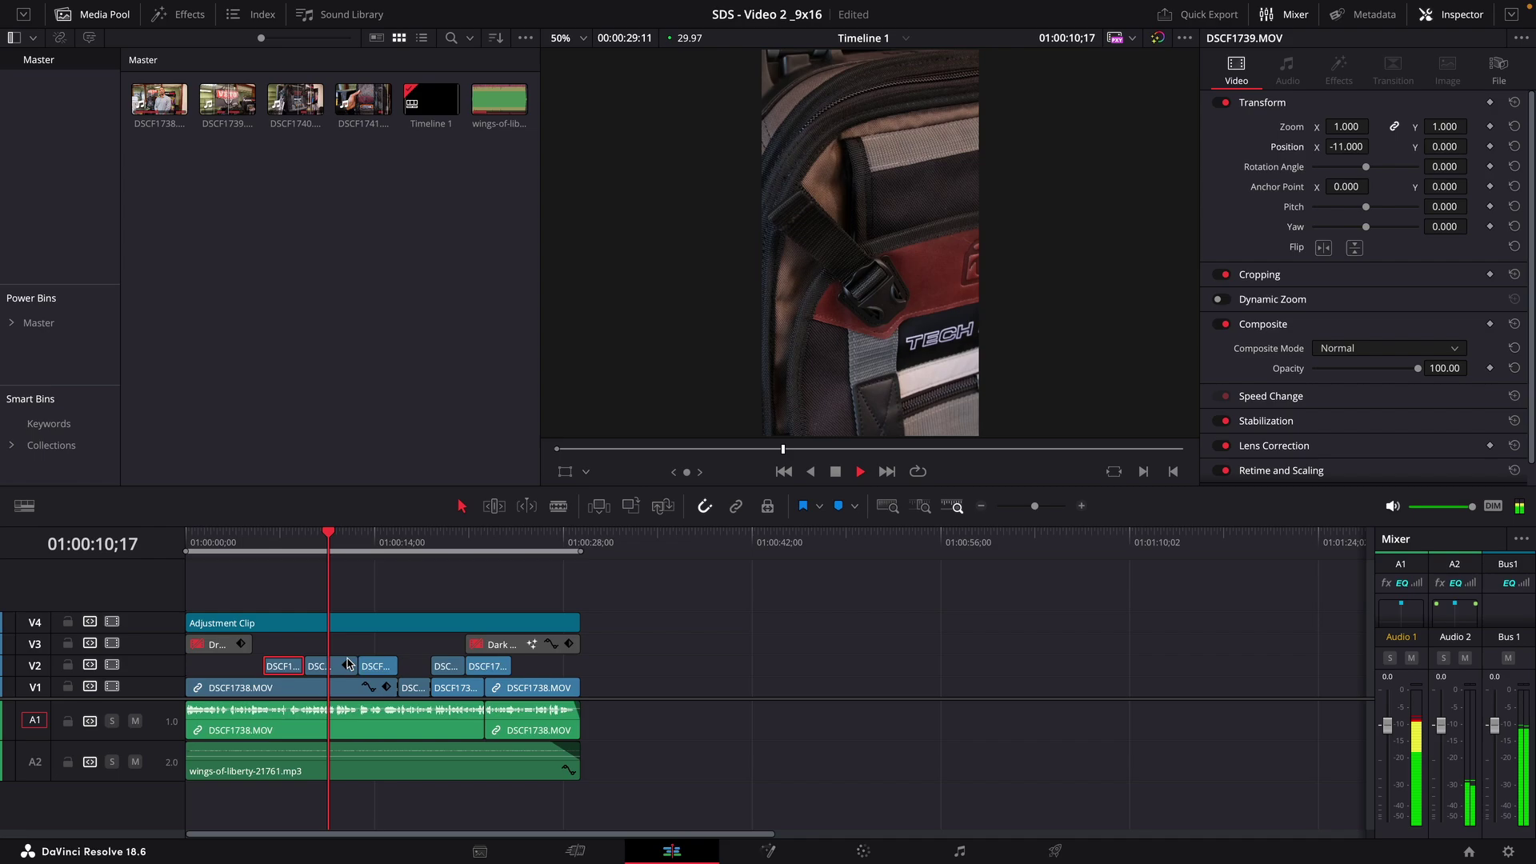
Move the DSCF1739 clip from V2 up onto track V3 and review it
left_click(324, 670)
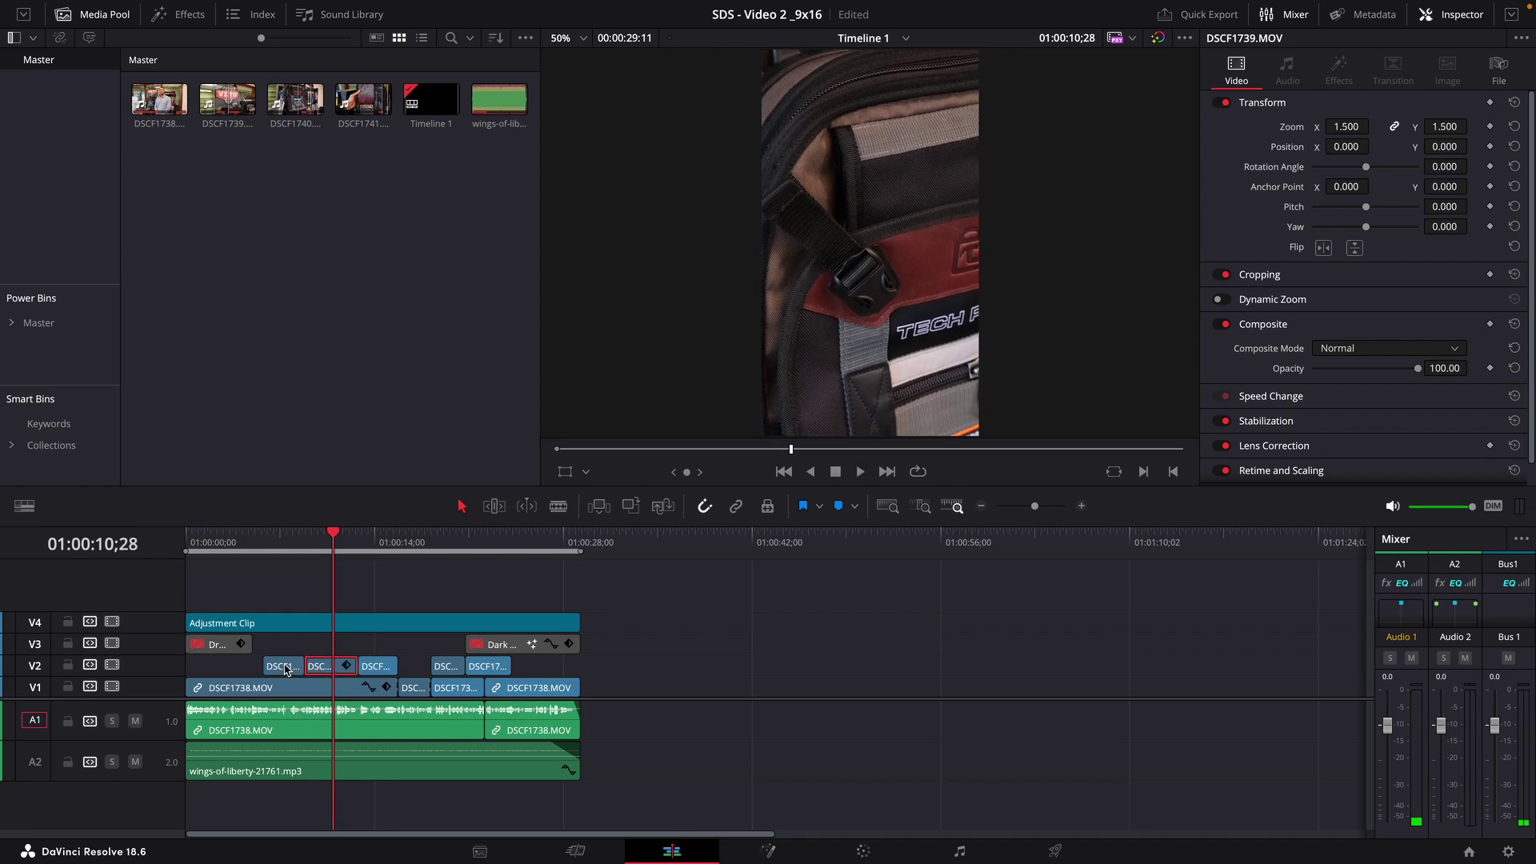
left_click_drag(285, 668, 356, 644)
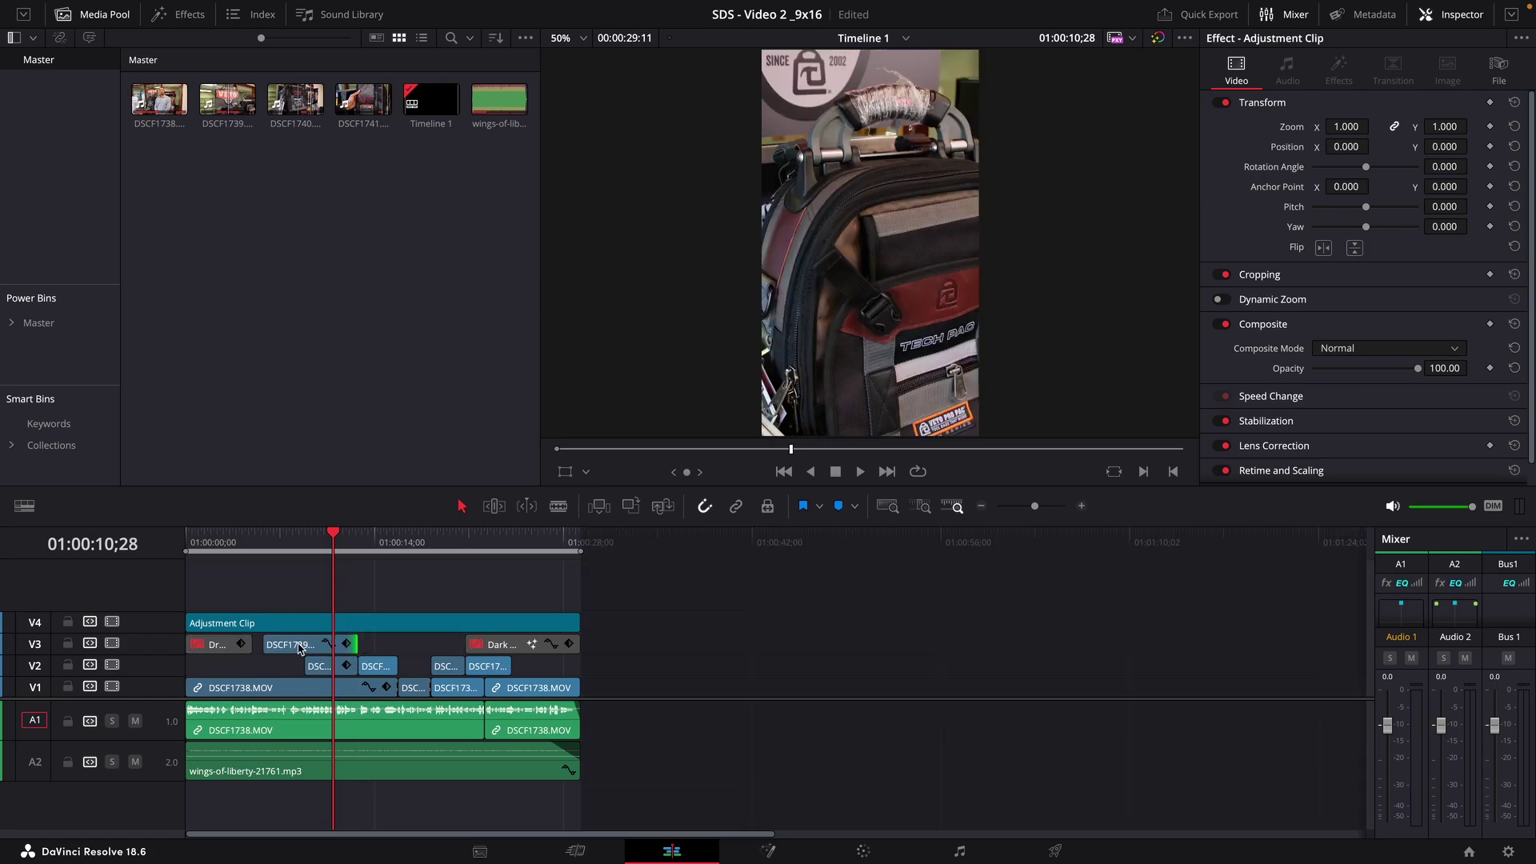
left_click(278, 547)
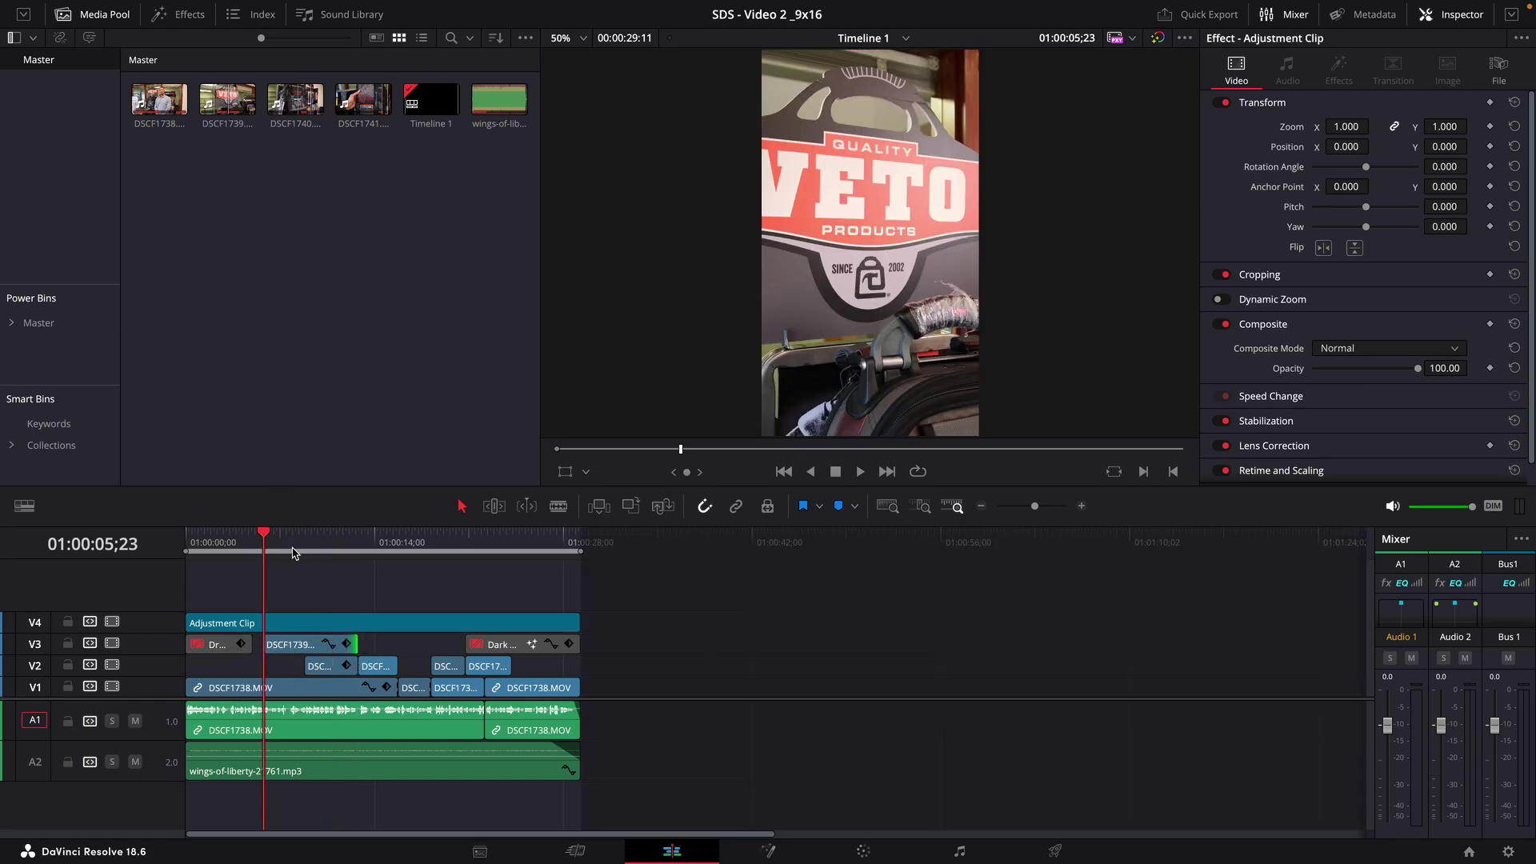
key("space")
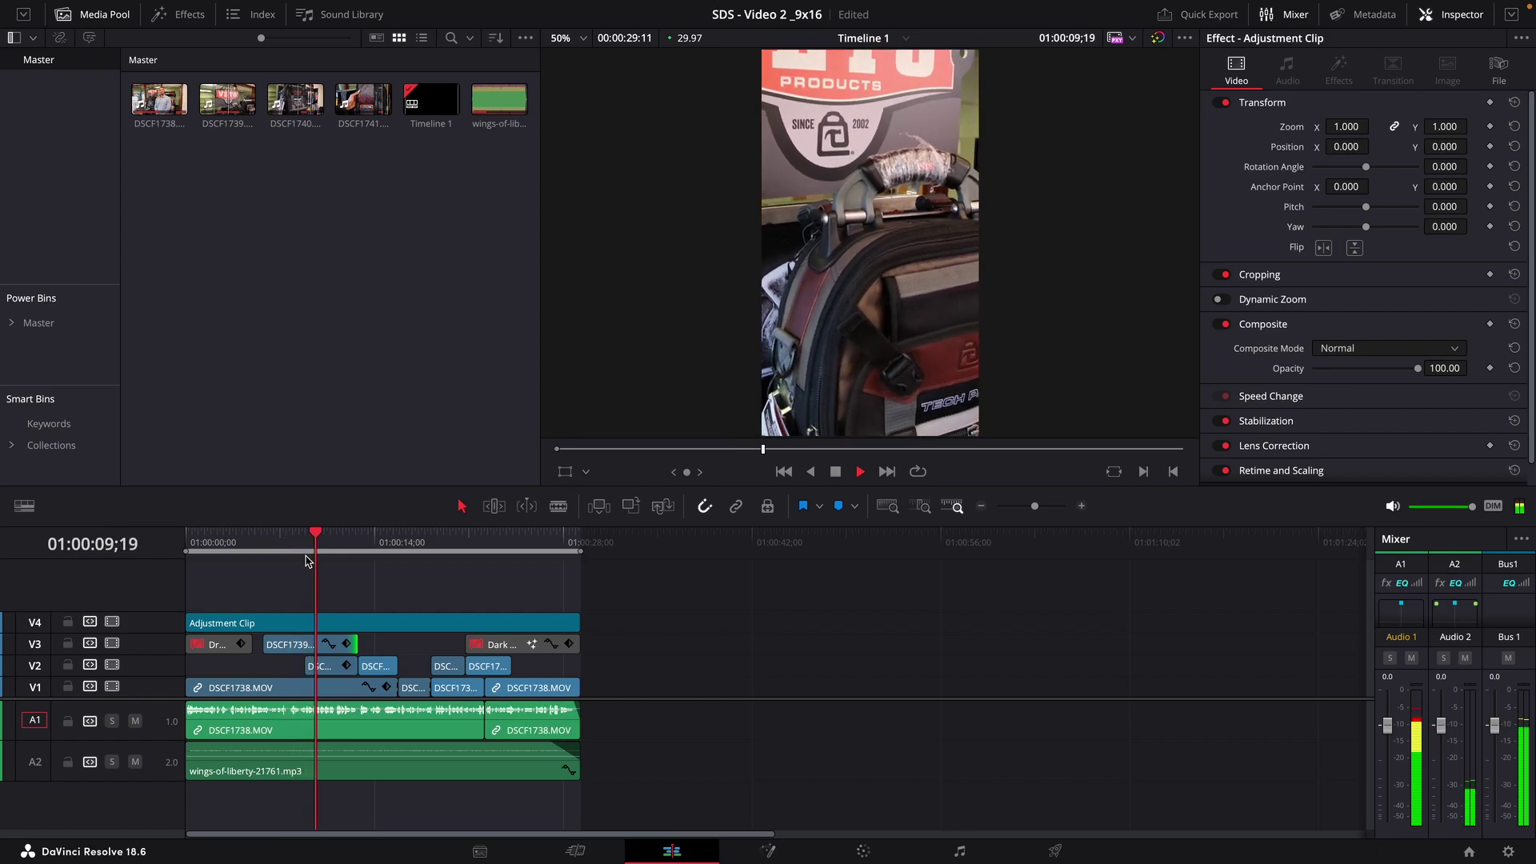
key("space")
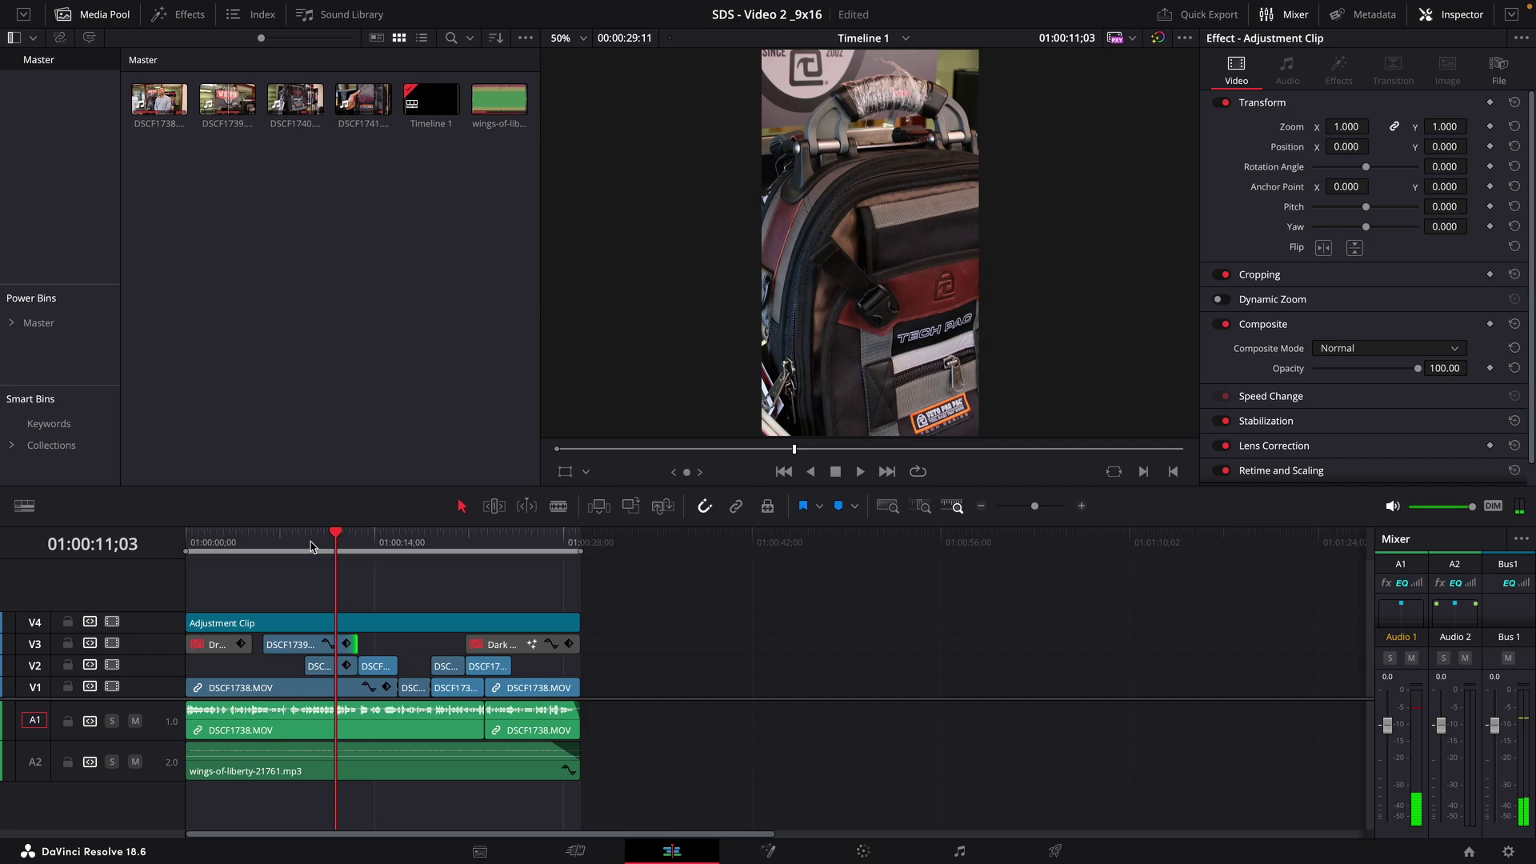
left_click_drag(336, 536, 377, 541)
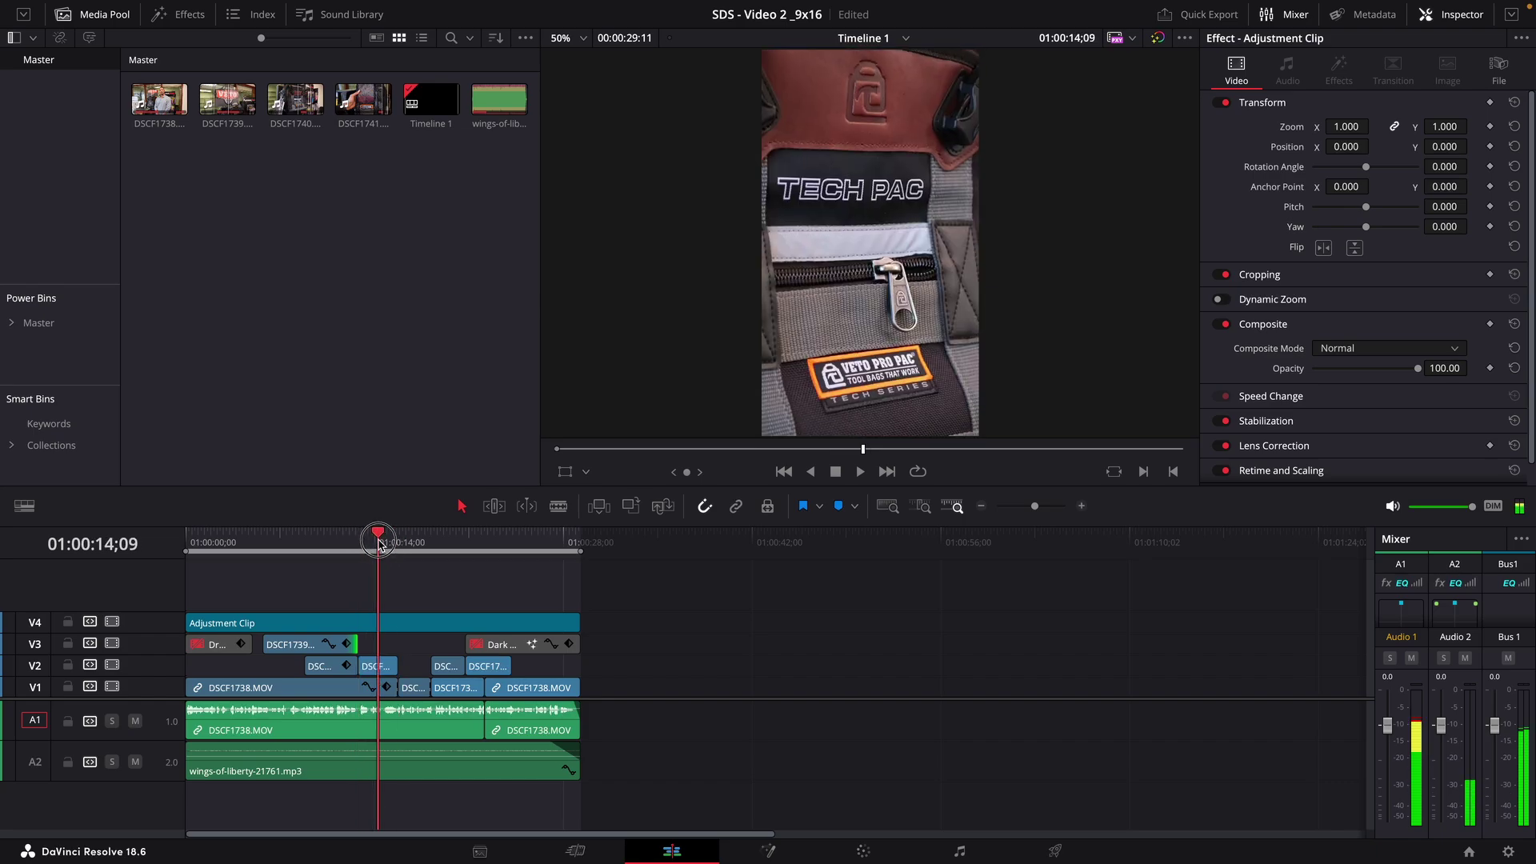
Reframe the DSCF1740 TECH PAC close-up at Zoom 1.000, Position Y 0 and Position X 32
left_click(383, 663)
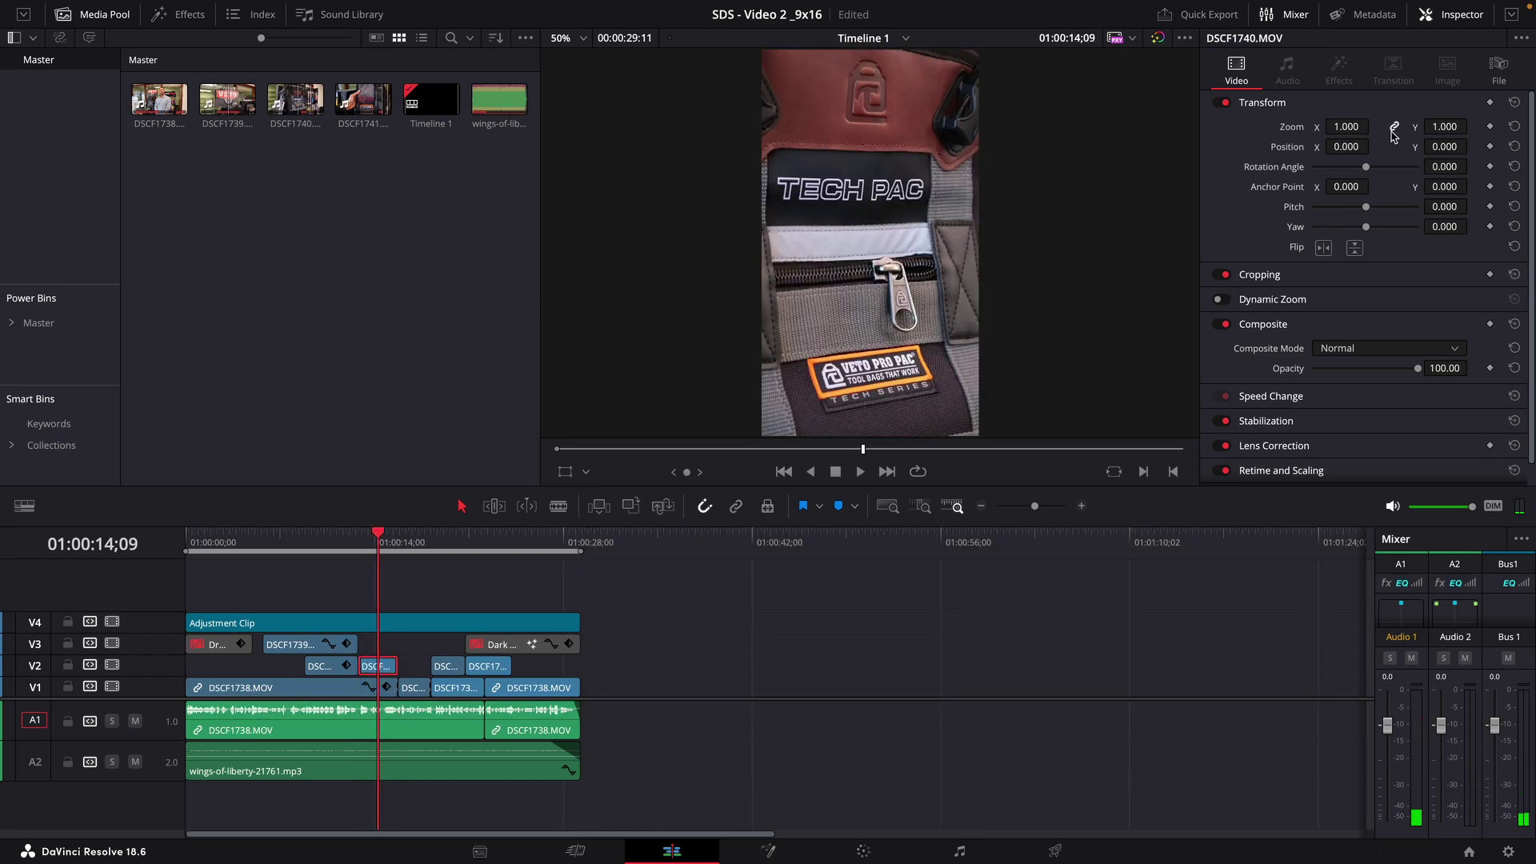
left_click_drag(1346, 146, 1463, 147)
left_click_drag(1316, 134, 1281, 154)
double_click(1298, 129)
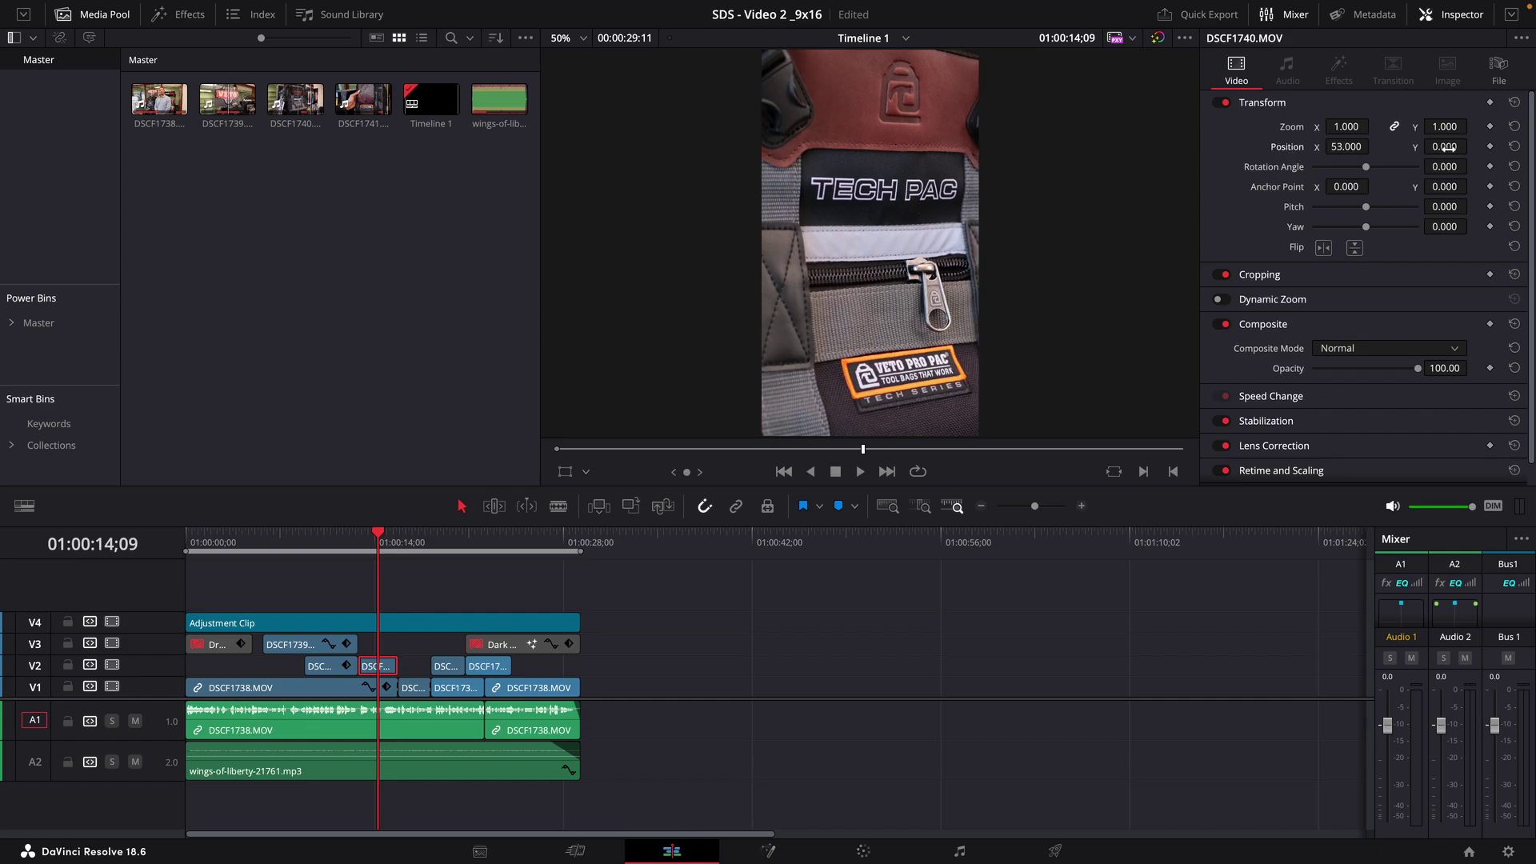
mouse_move(1447, 148)
left_mouse_down()
mouse_move(1415, 149)
mouse_move(1447, 148)
left_mouse_up()
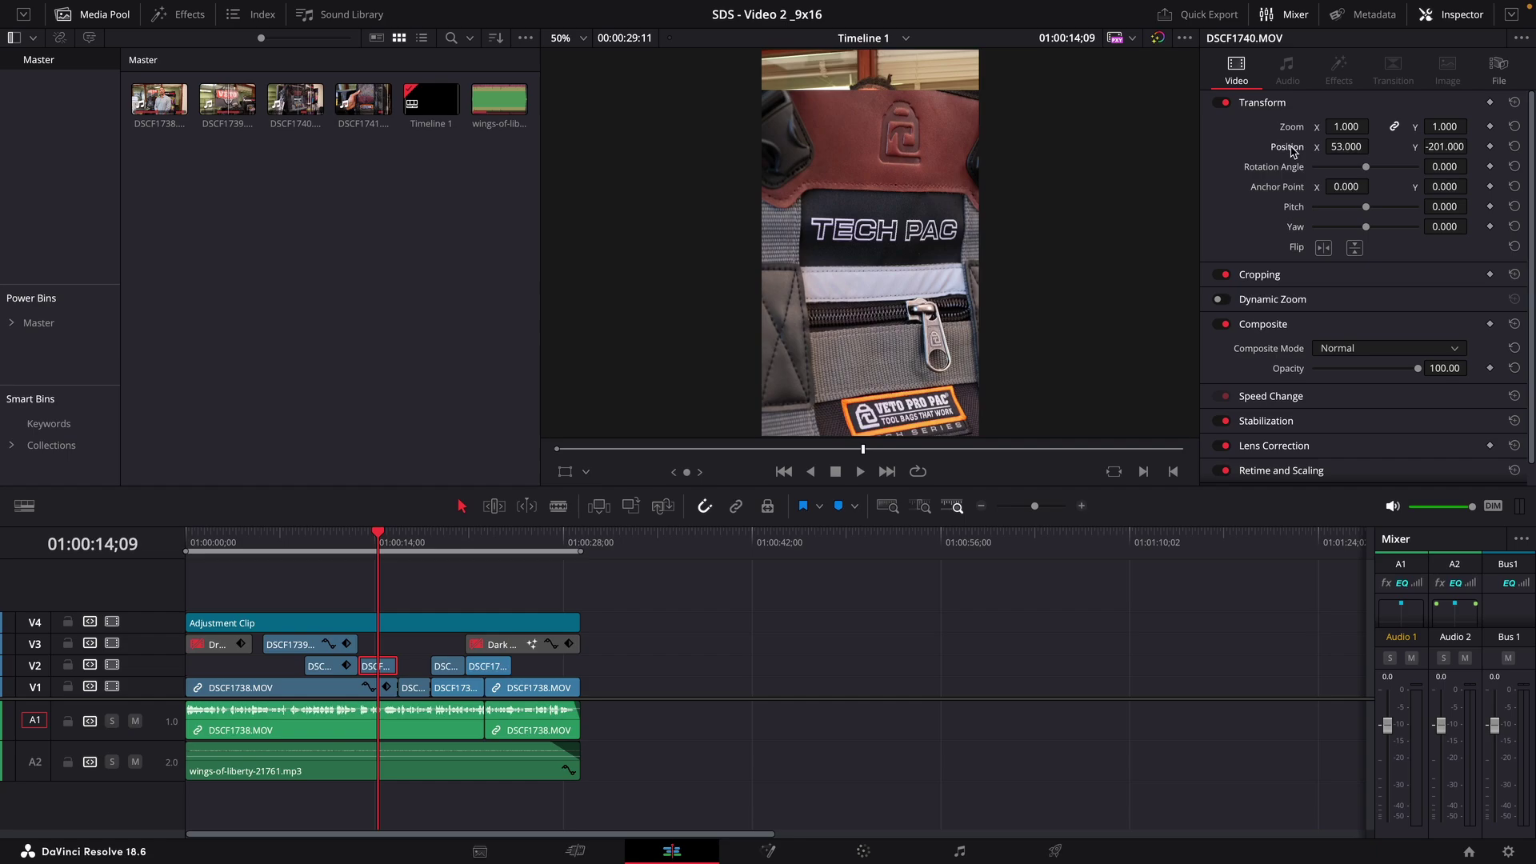
double_click(1294, 151)
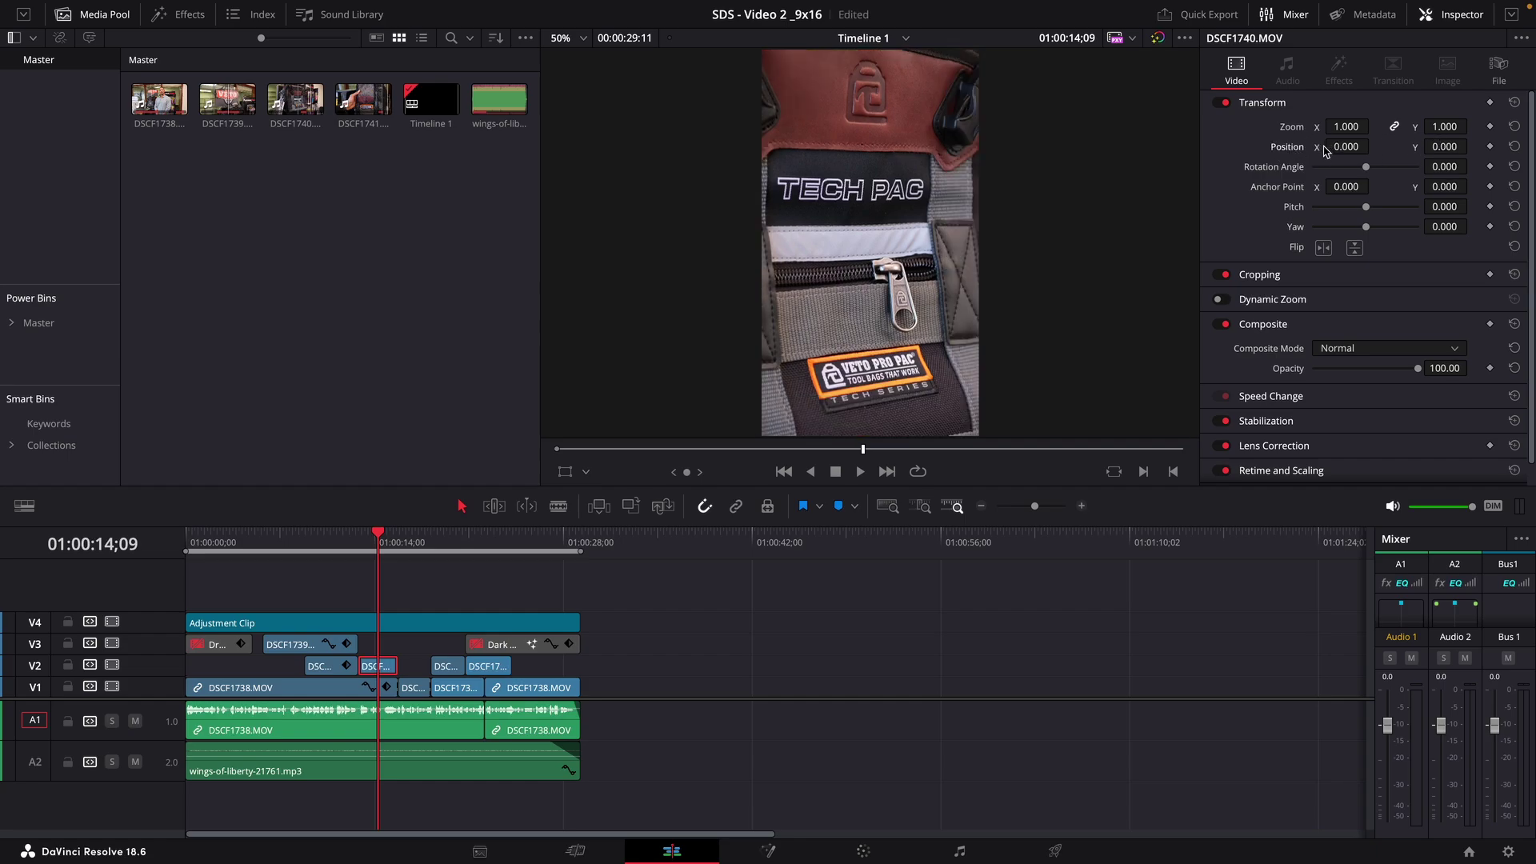
left_click_drag(1359, 146, 1373, 145)
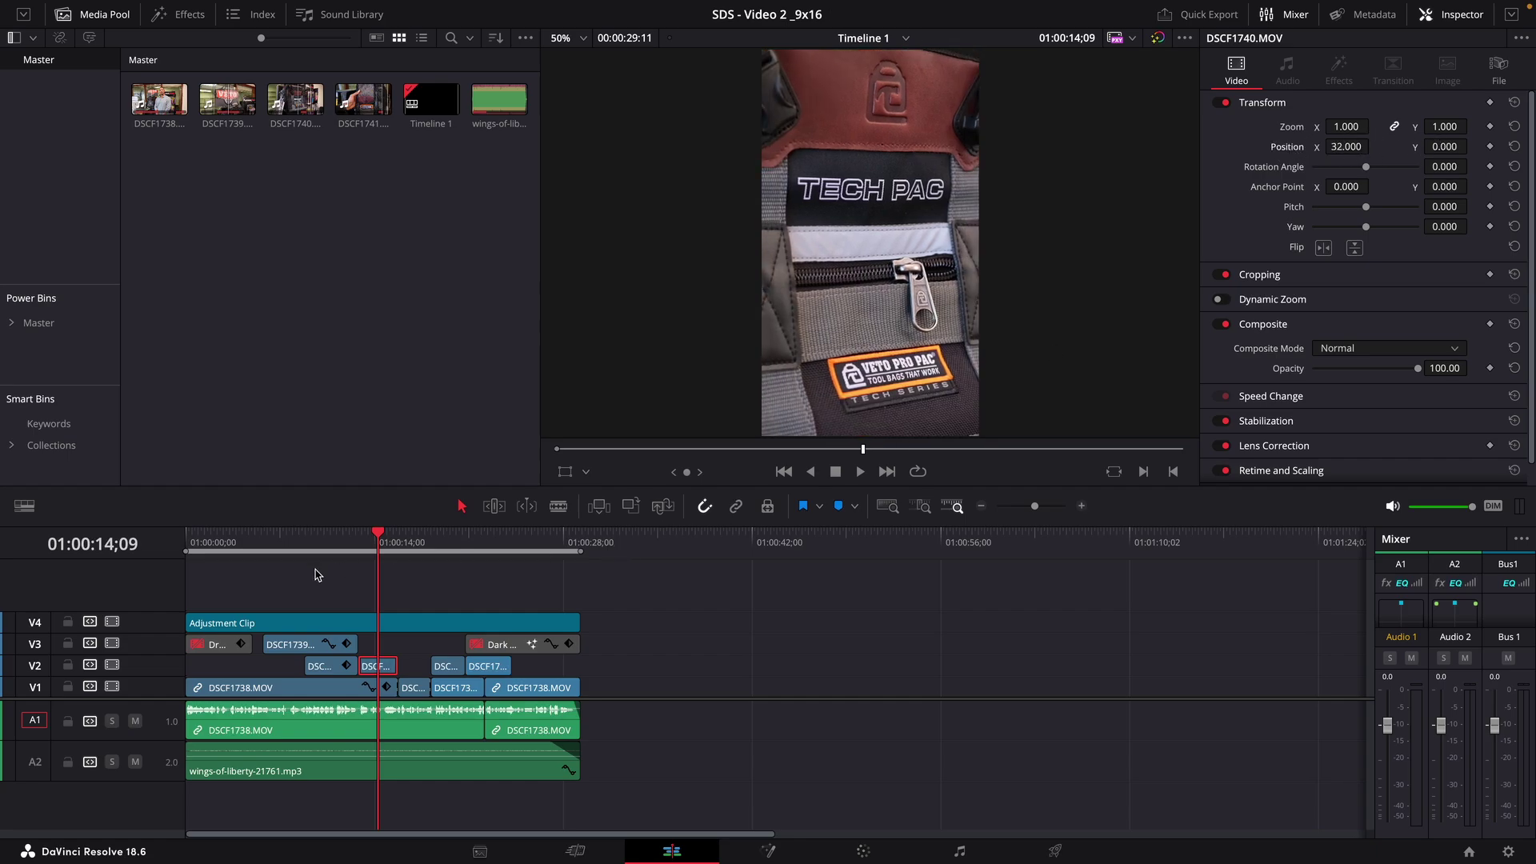
left_click_drag(263, 547, 268, 547)
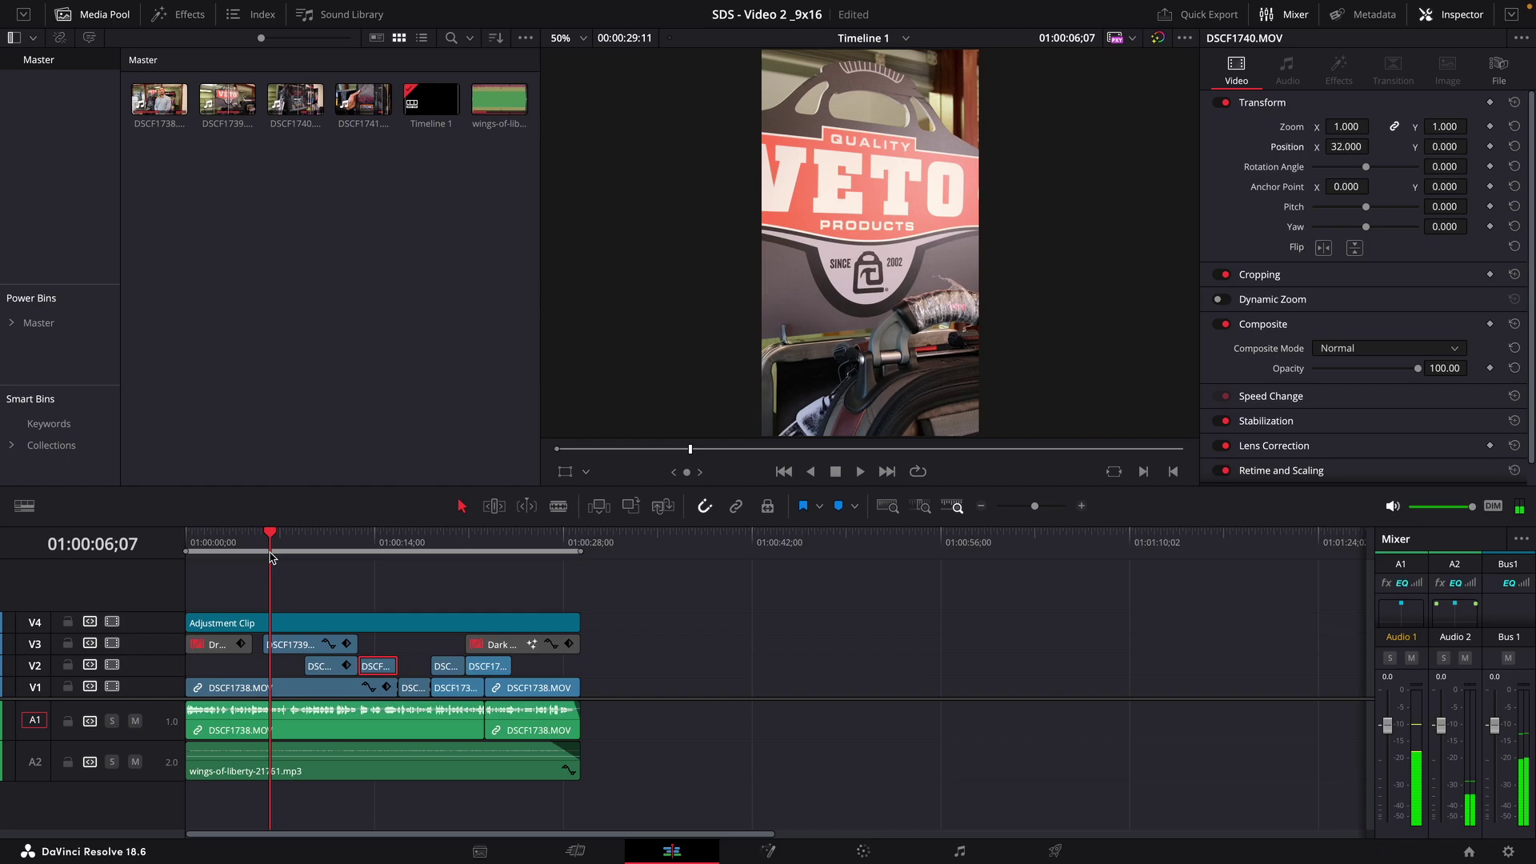
Mute audio tracks A1 and A2, then trim the end of DSCF1739 on V3 shorter
left_click(135, 721)
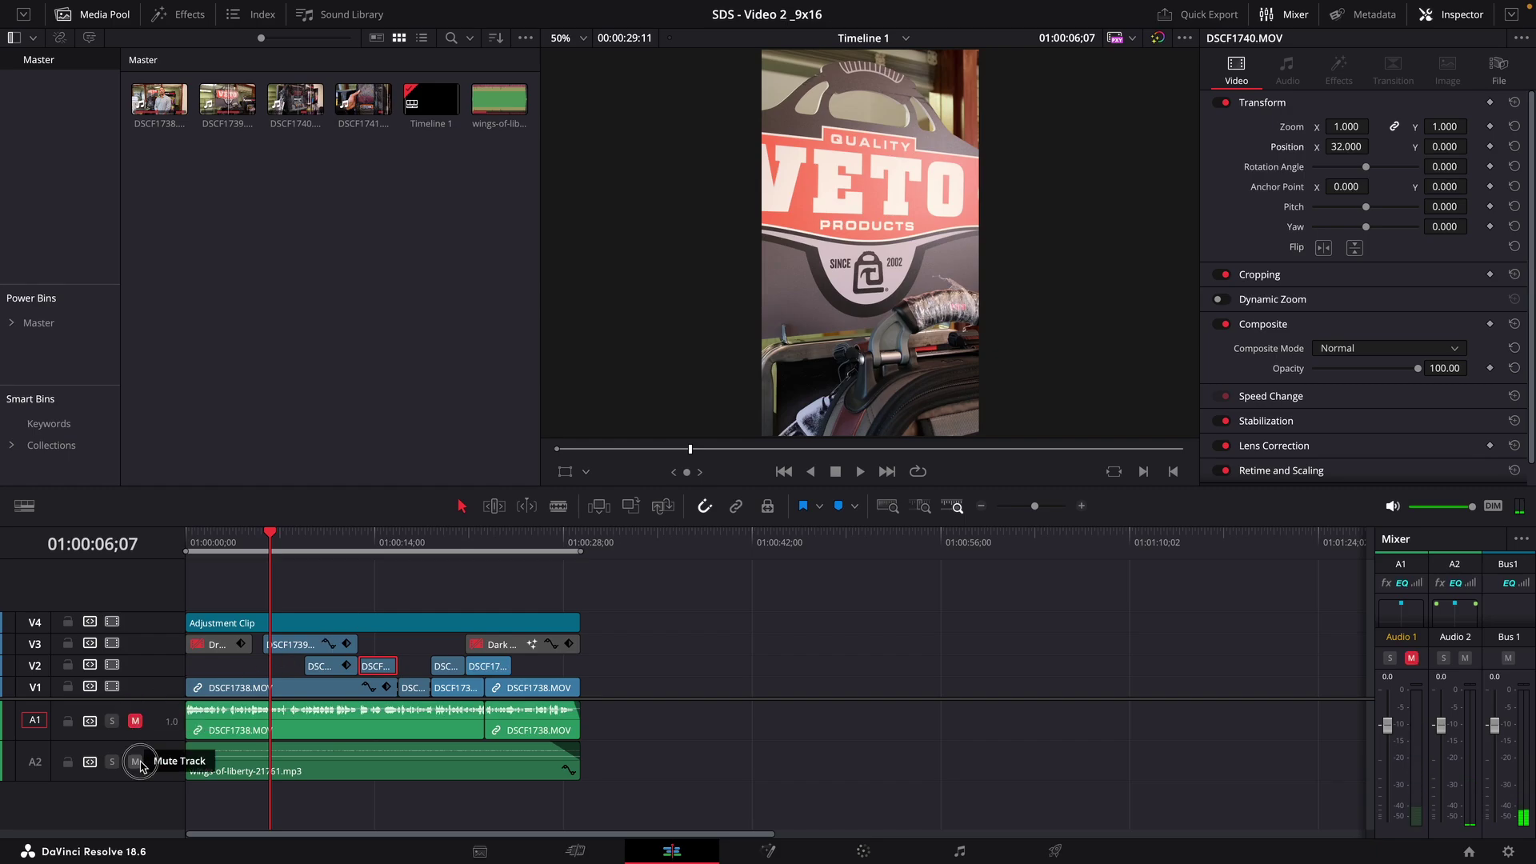
left_click(136, 761)
key("space")
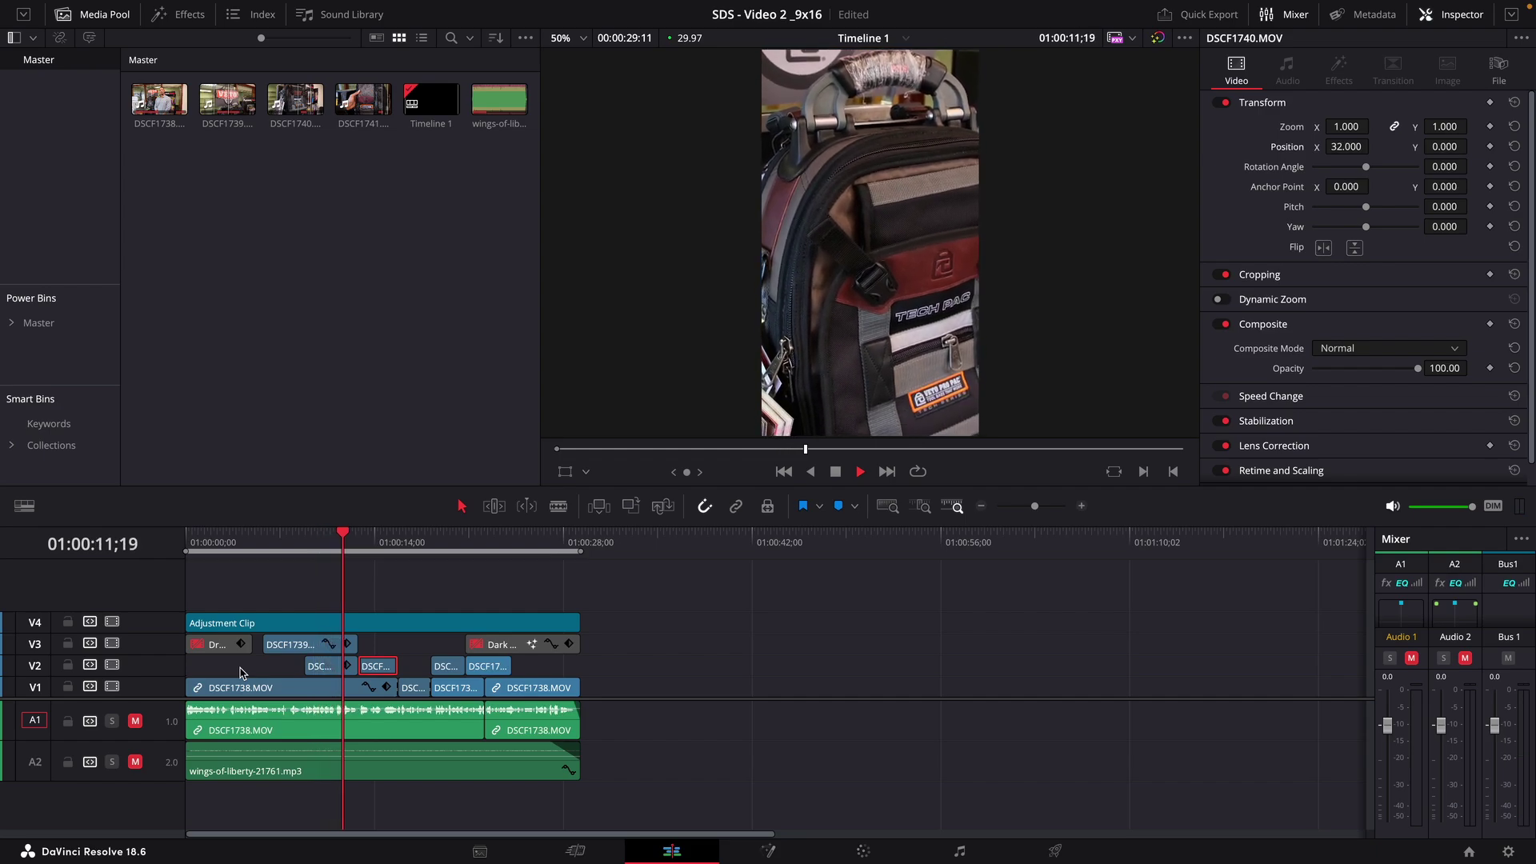
key("space")
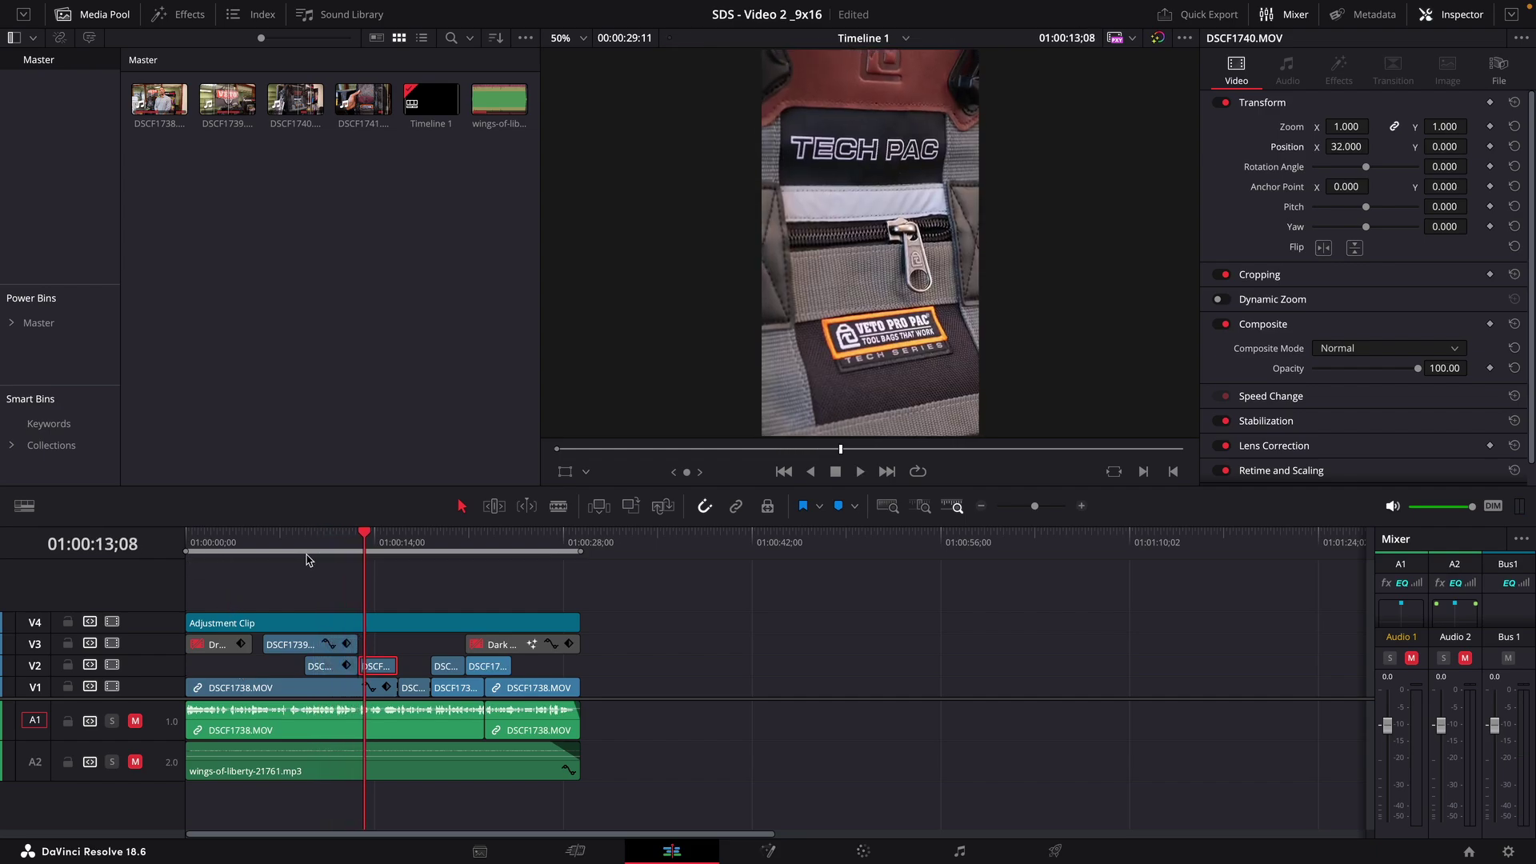
left_click_drag(295, 545, 332, 546)
left_click_drag(357, 640, 303, 646)
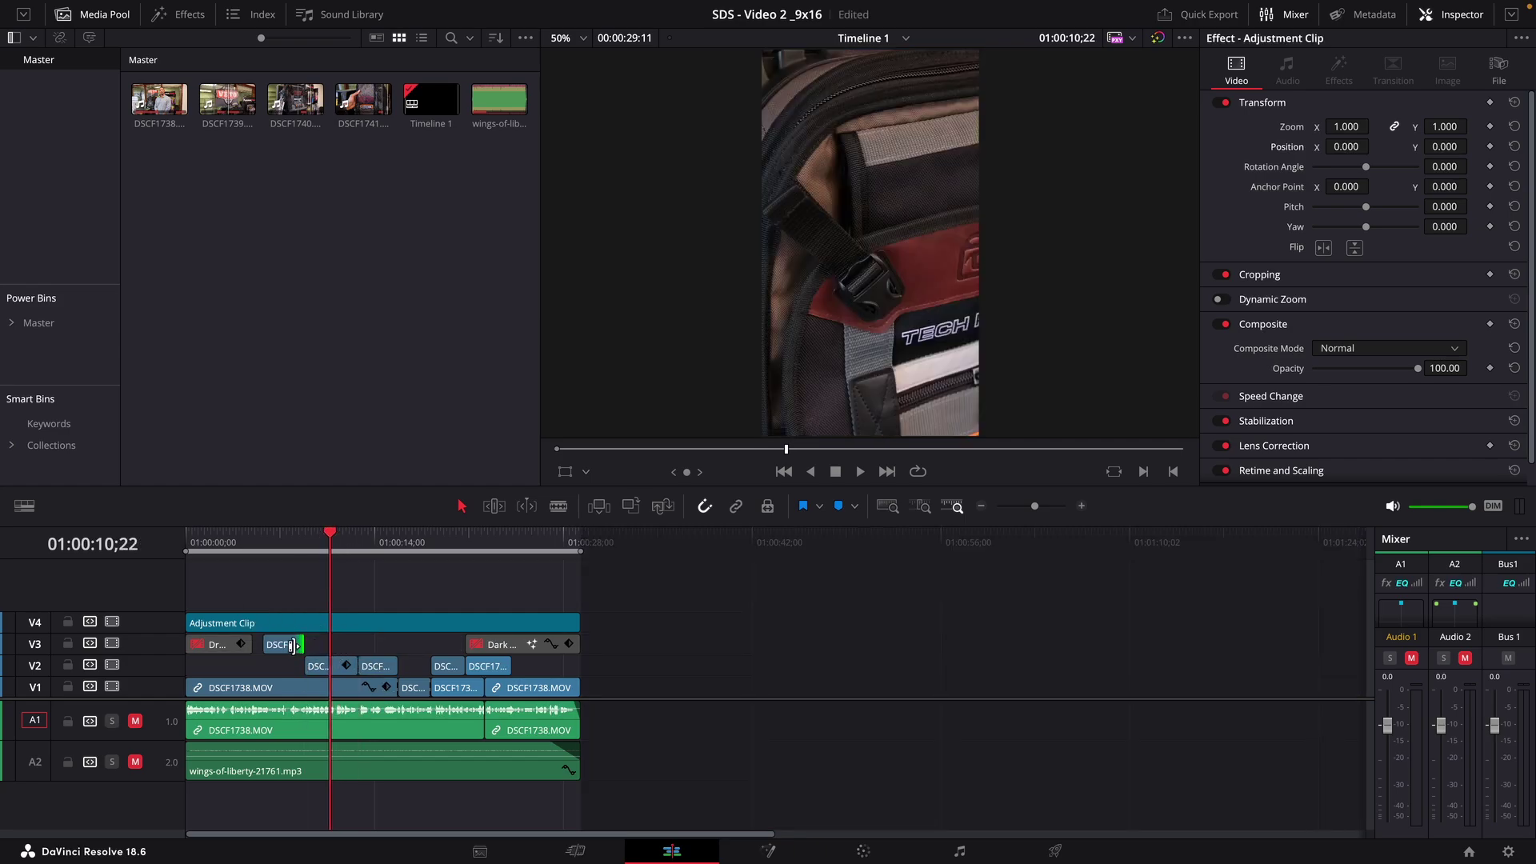
Drop DSCF1739 to V2 and shift its picture further left, reviewing the shot
left_click(288, 644)
key("alt+Down")
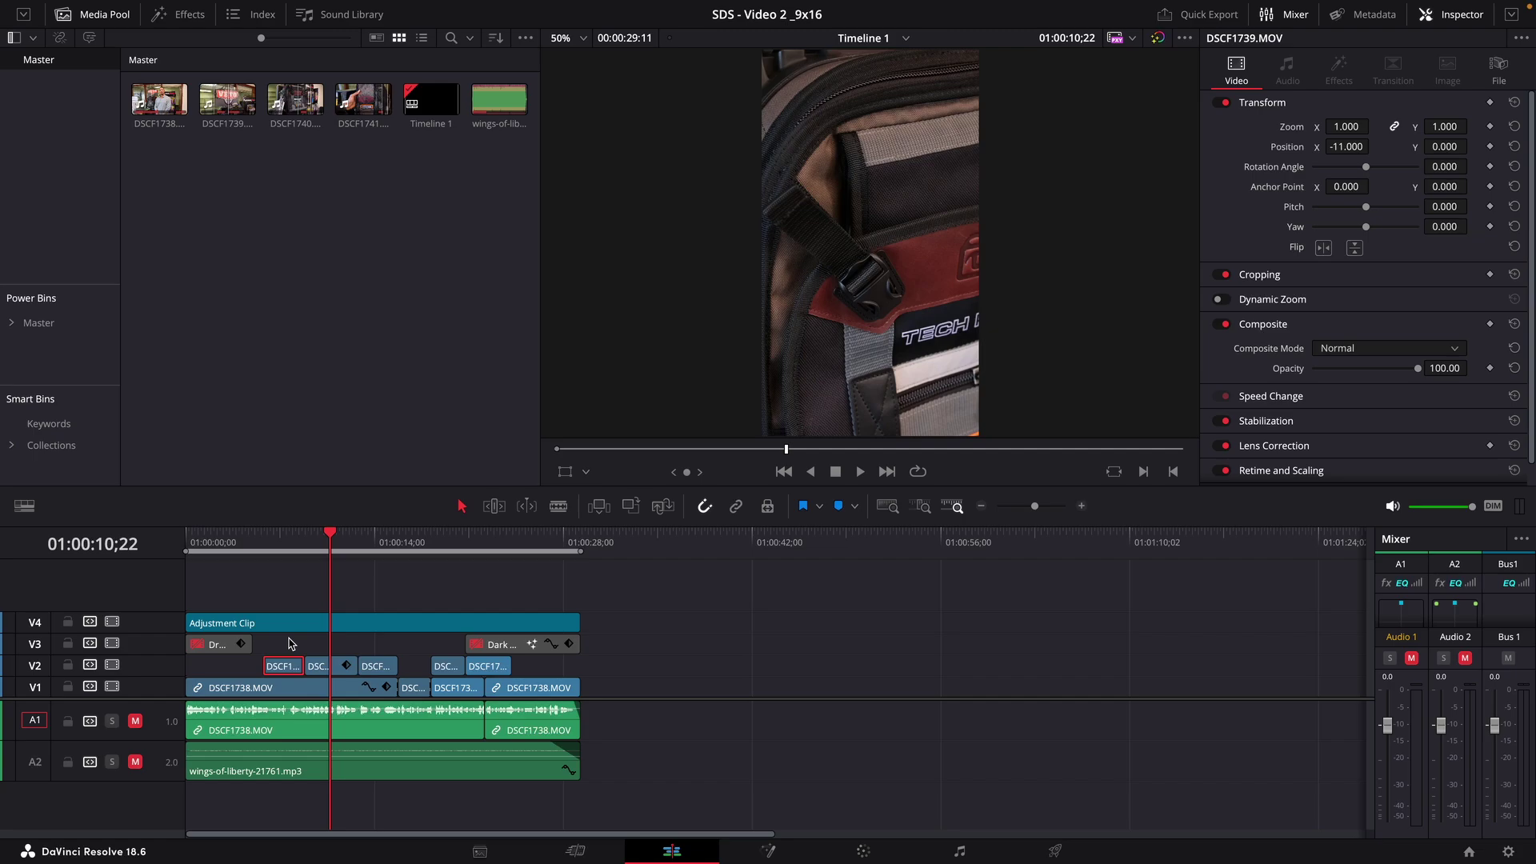
left_click_drag(288, 534, 306, 535)
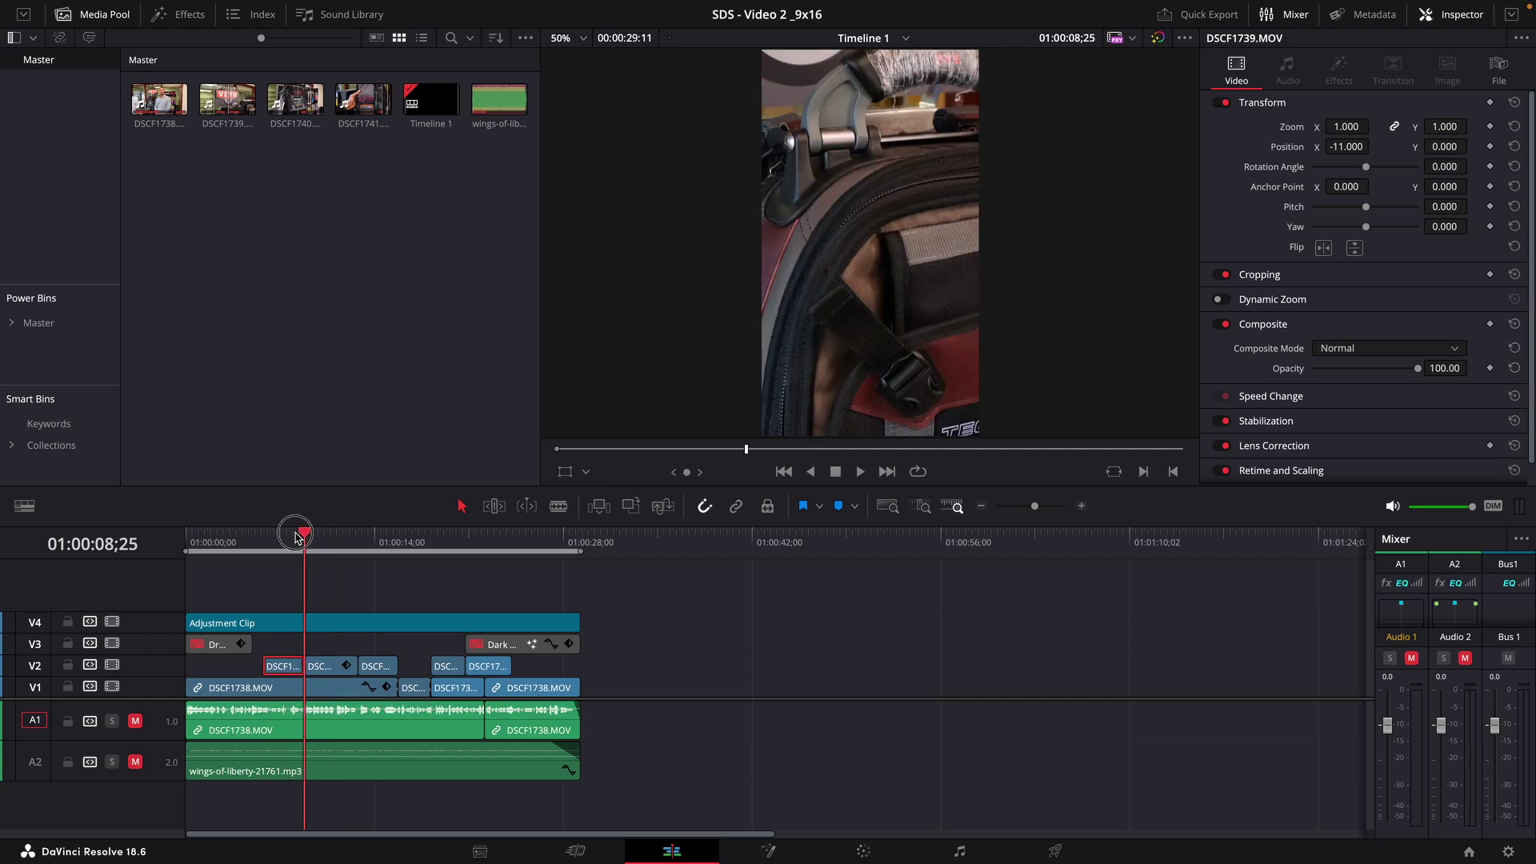
key("space")
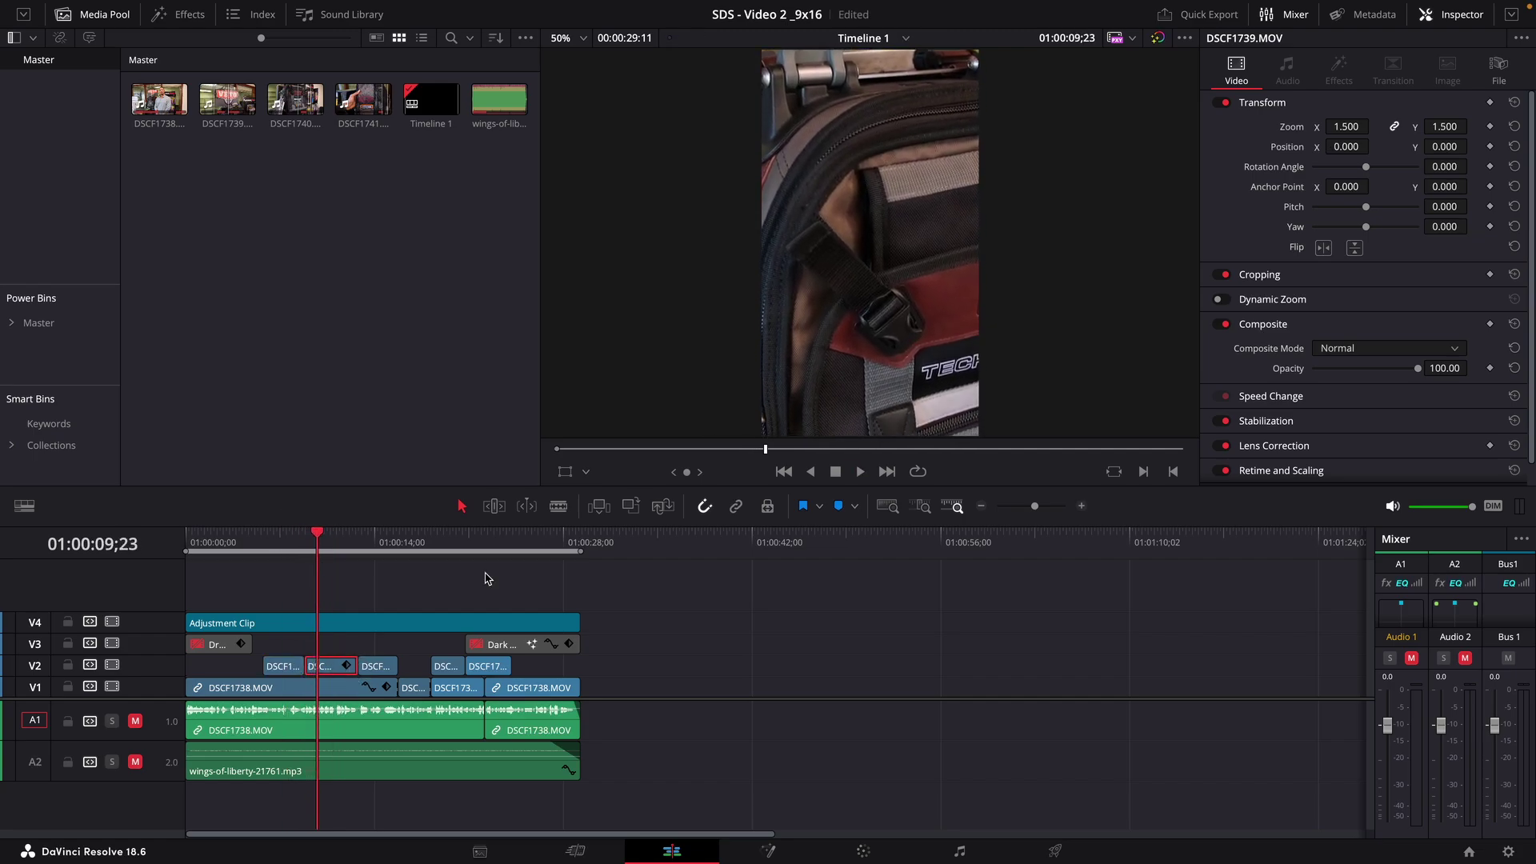
left_click_drag(1278, 168, 1229, 187)
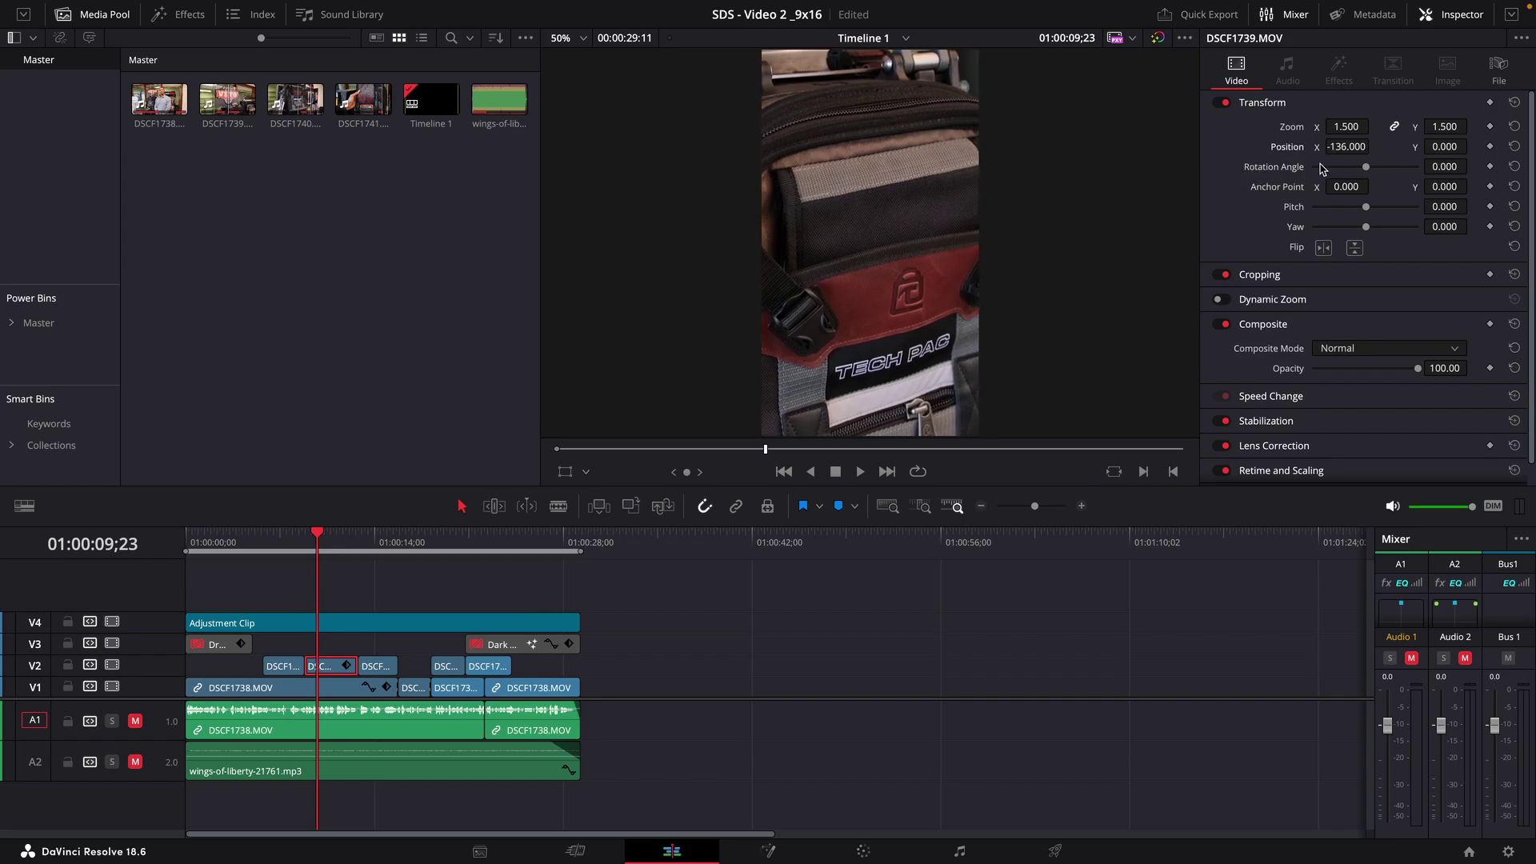
left_click(260, 544)
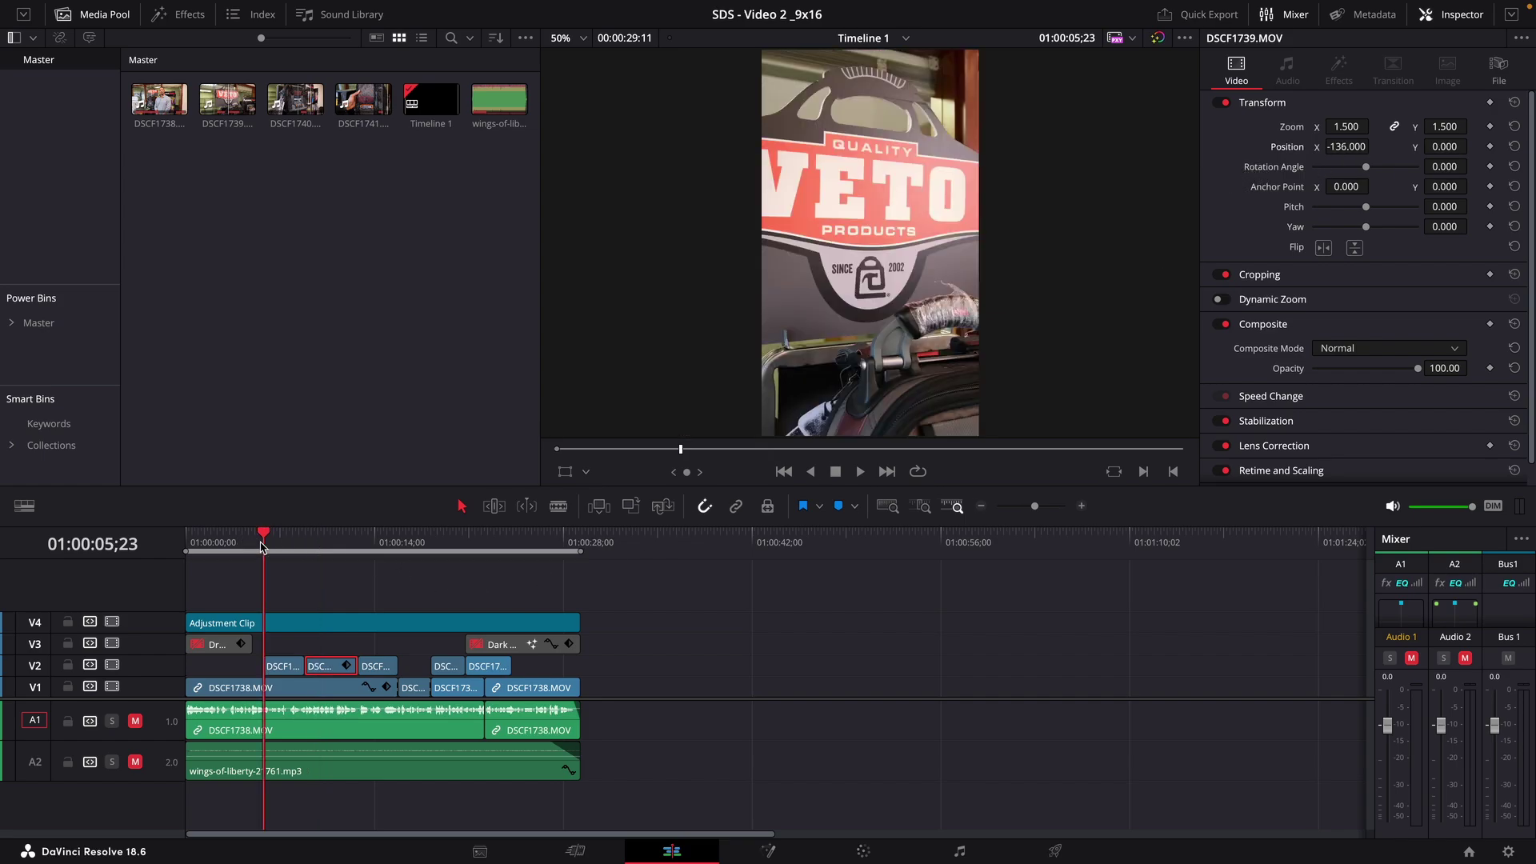
key("space")
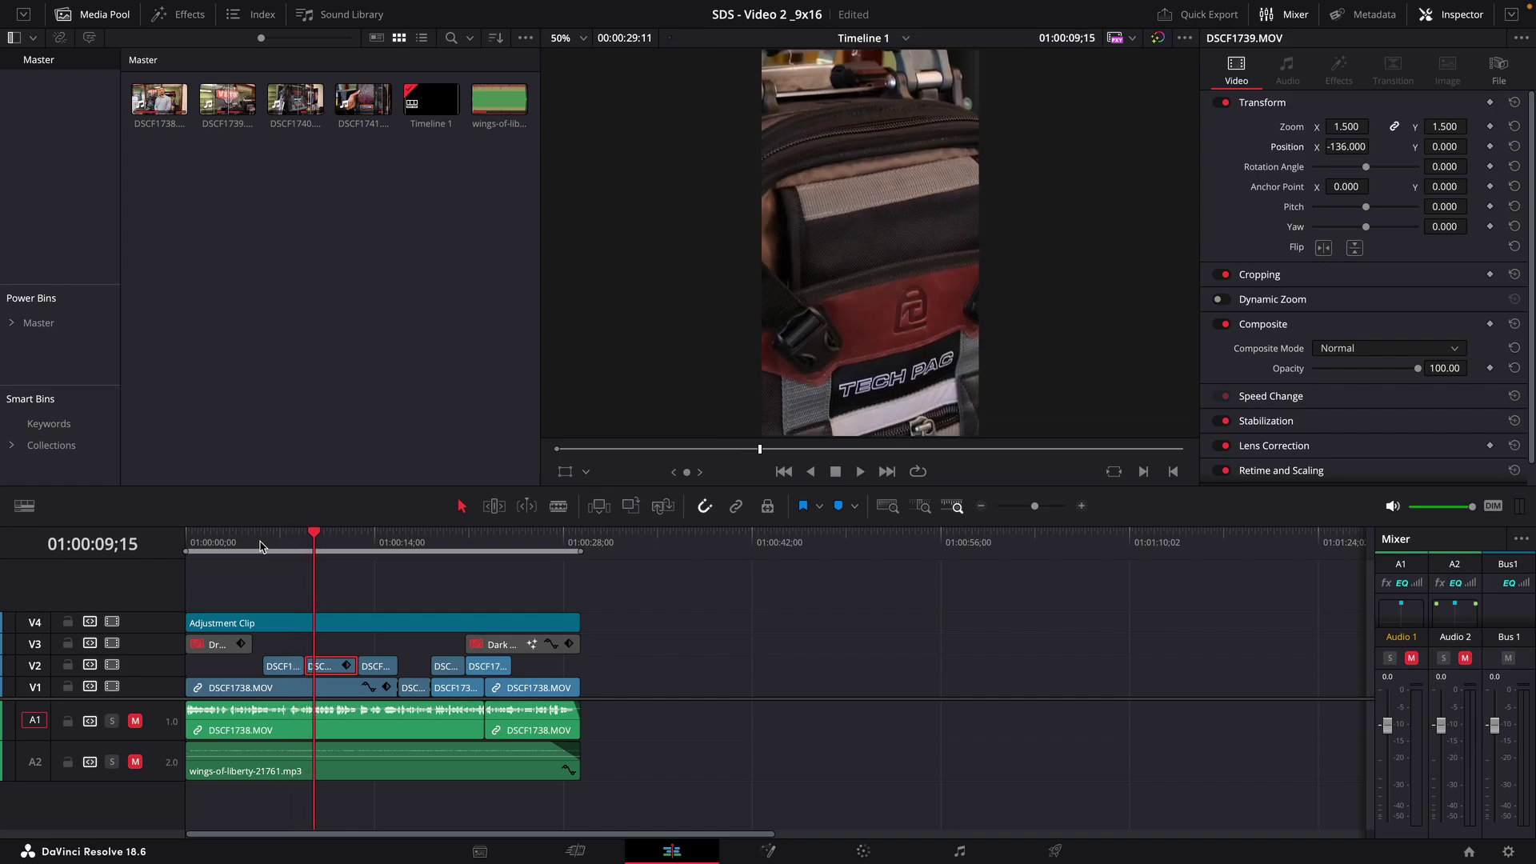
left_click_drag(268, 546, 322, 547)
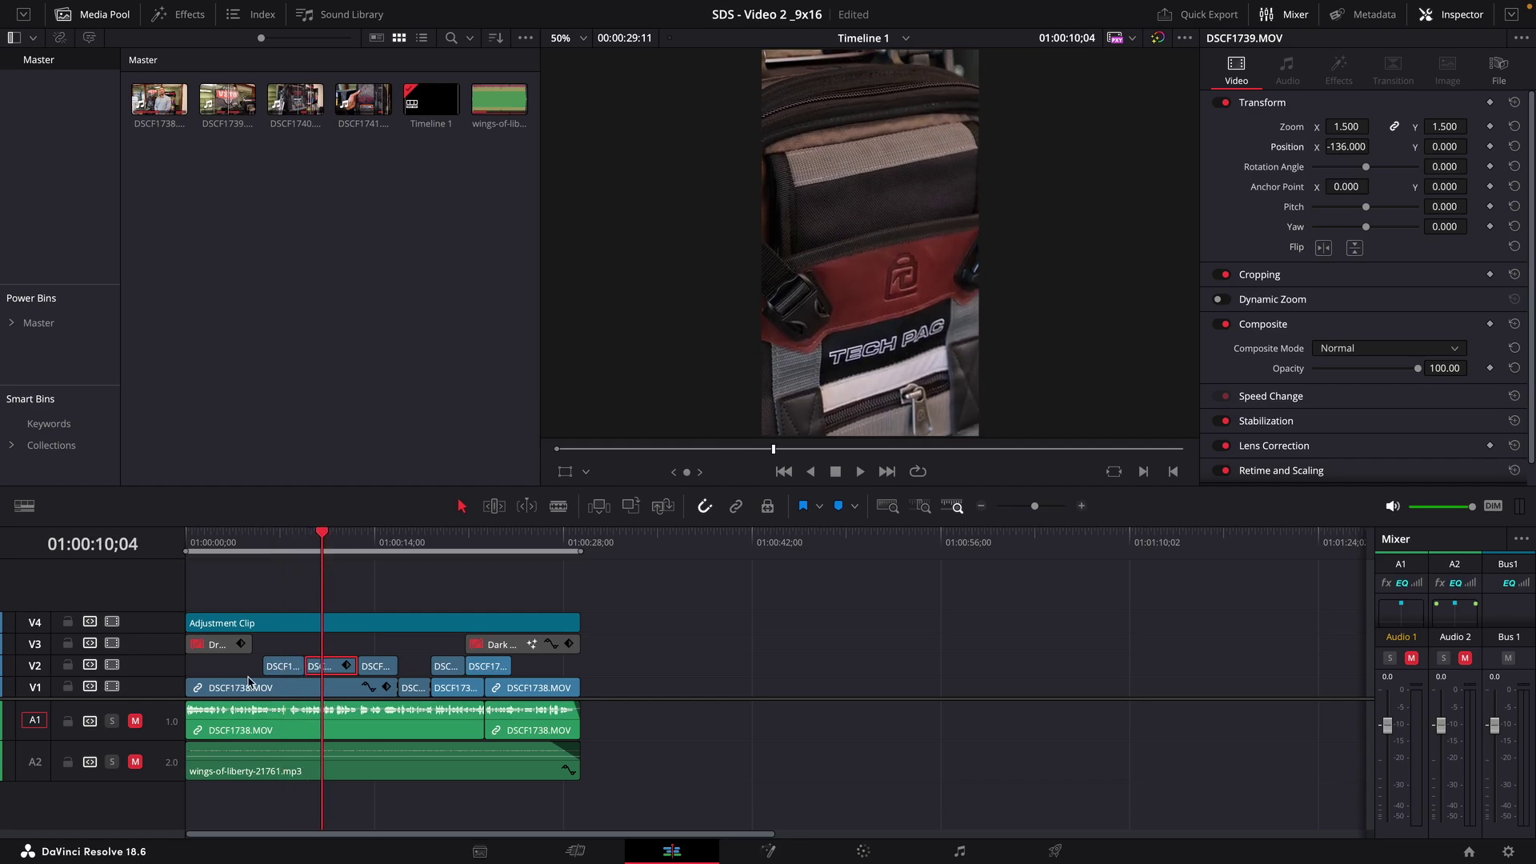
Move DSCF1739 back up to V3 and stop playback on the backpack close-up at 01:00:09;19
left_click(285, 671)
left_click_drag(319, 667, 281, 648)
left_click(260, 547)
key("space")
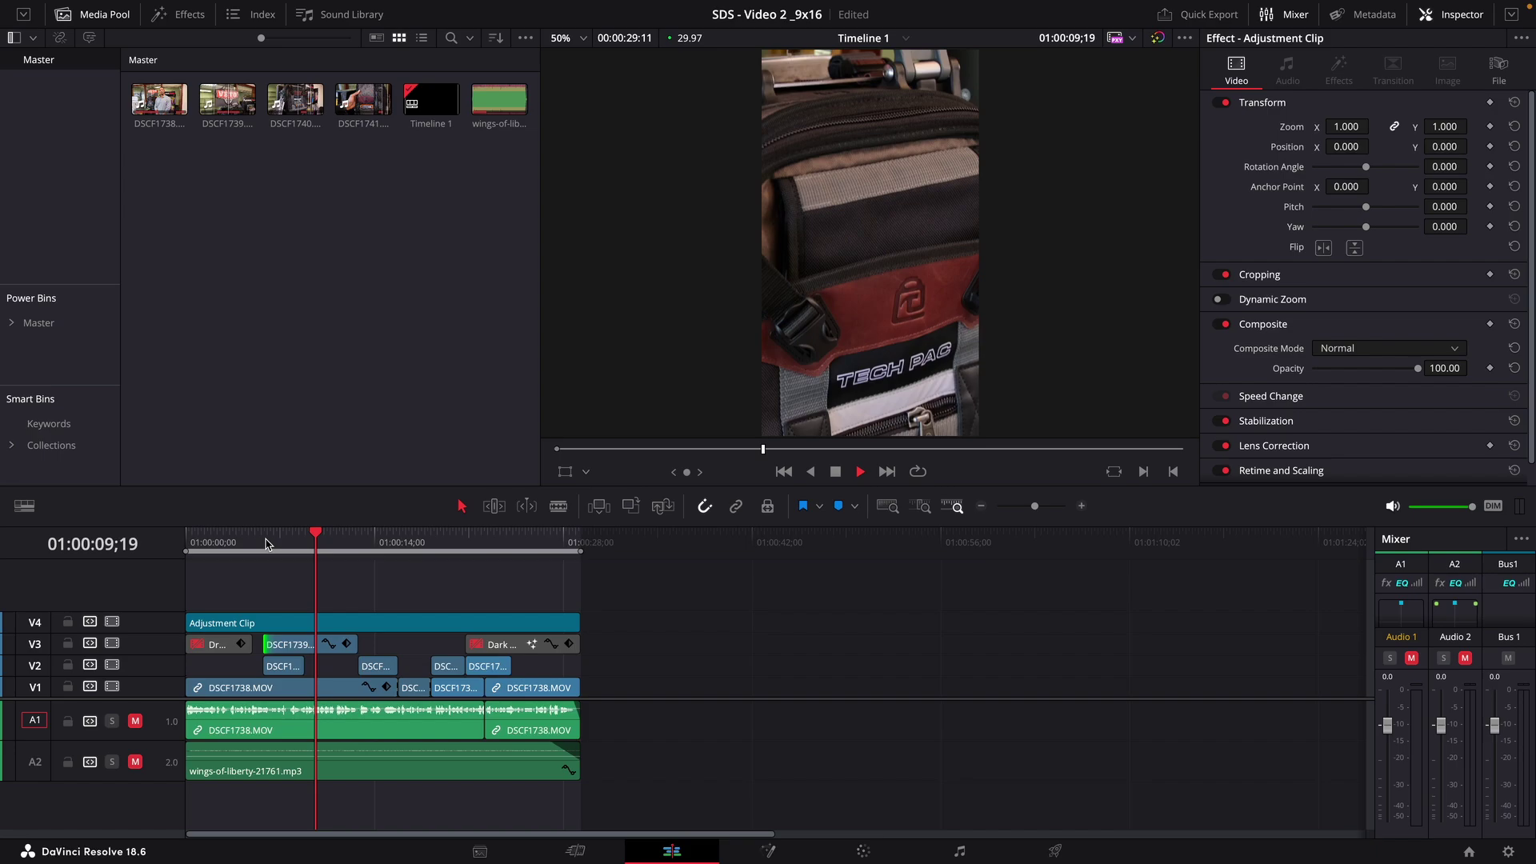
key("space")
Stabilize the DSCF1739 clip on V3 using the Inspector's Stabilization section
left_click(292, 650)
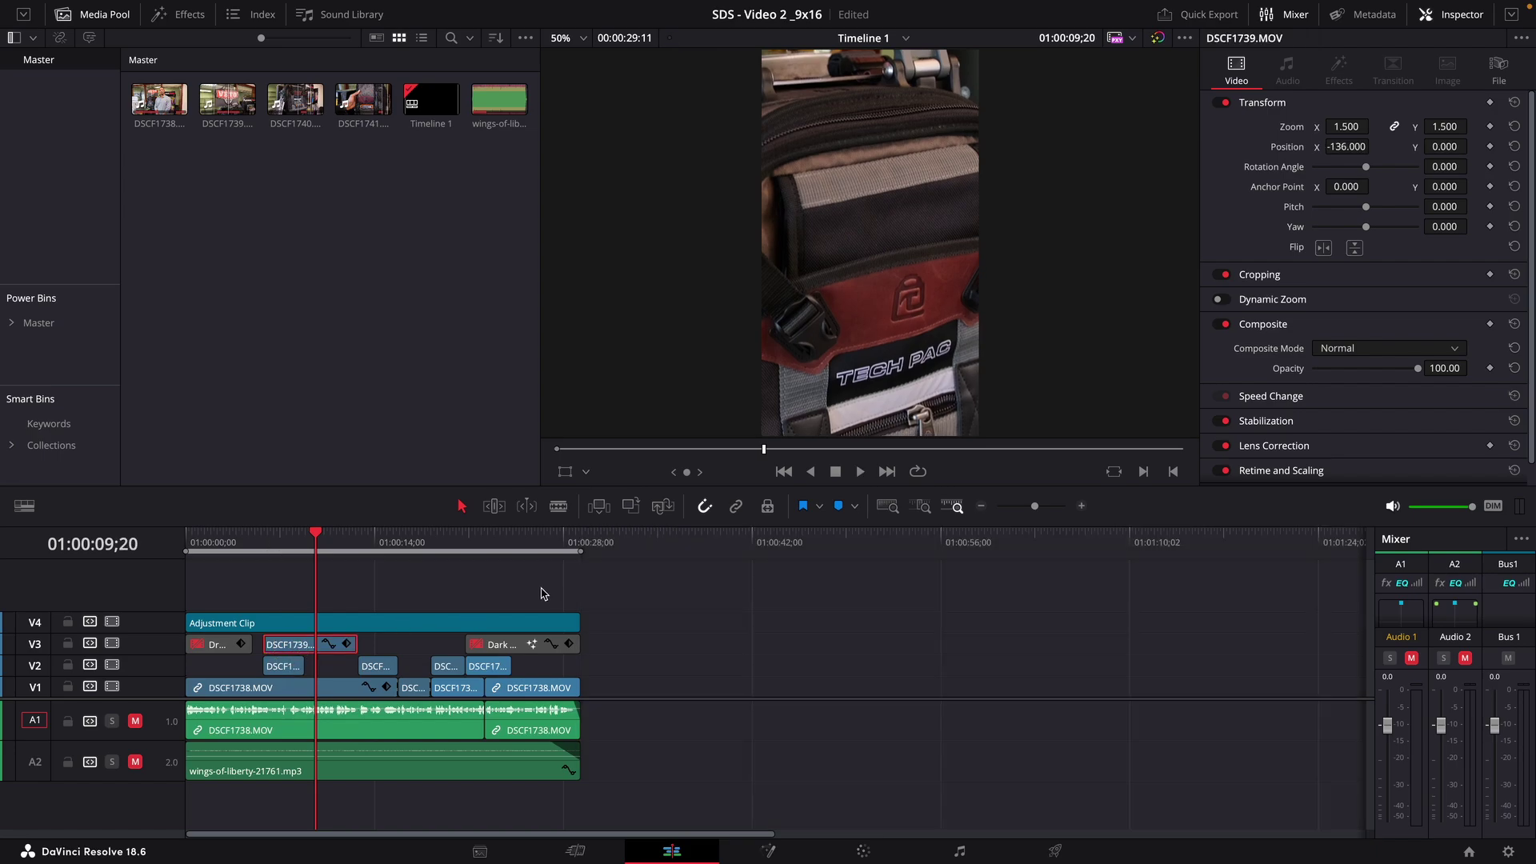
left_click(1299, 422)
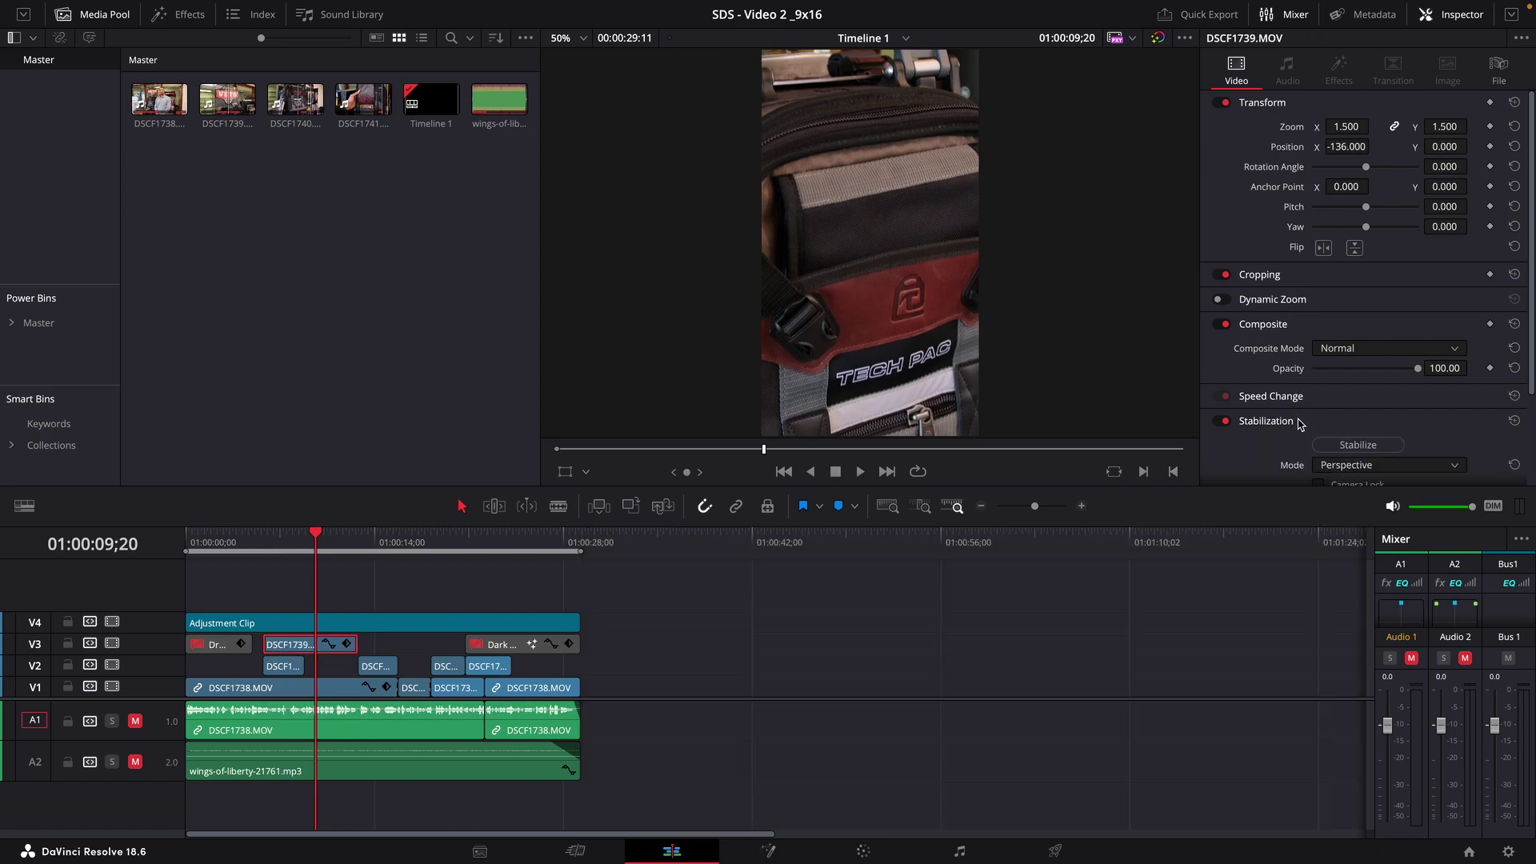
left_click(1348, 446)
Play the stabilized close-up from 01:00:05;23 to check the result
left_click(268, 552)
key("space")
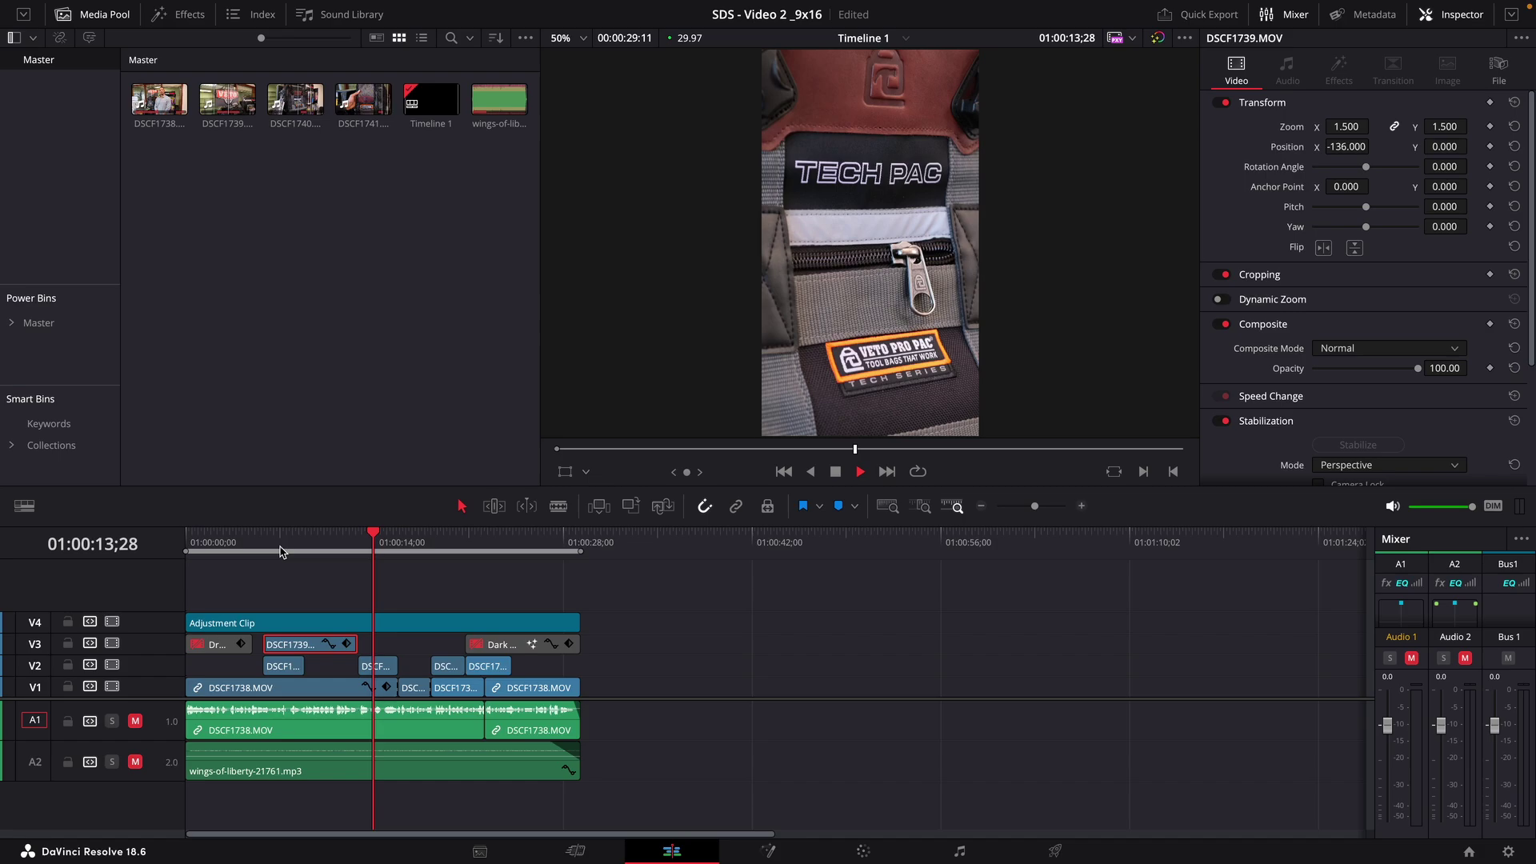
key("space")
left_click_drag(332, 544, 263, 548)
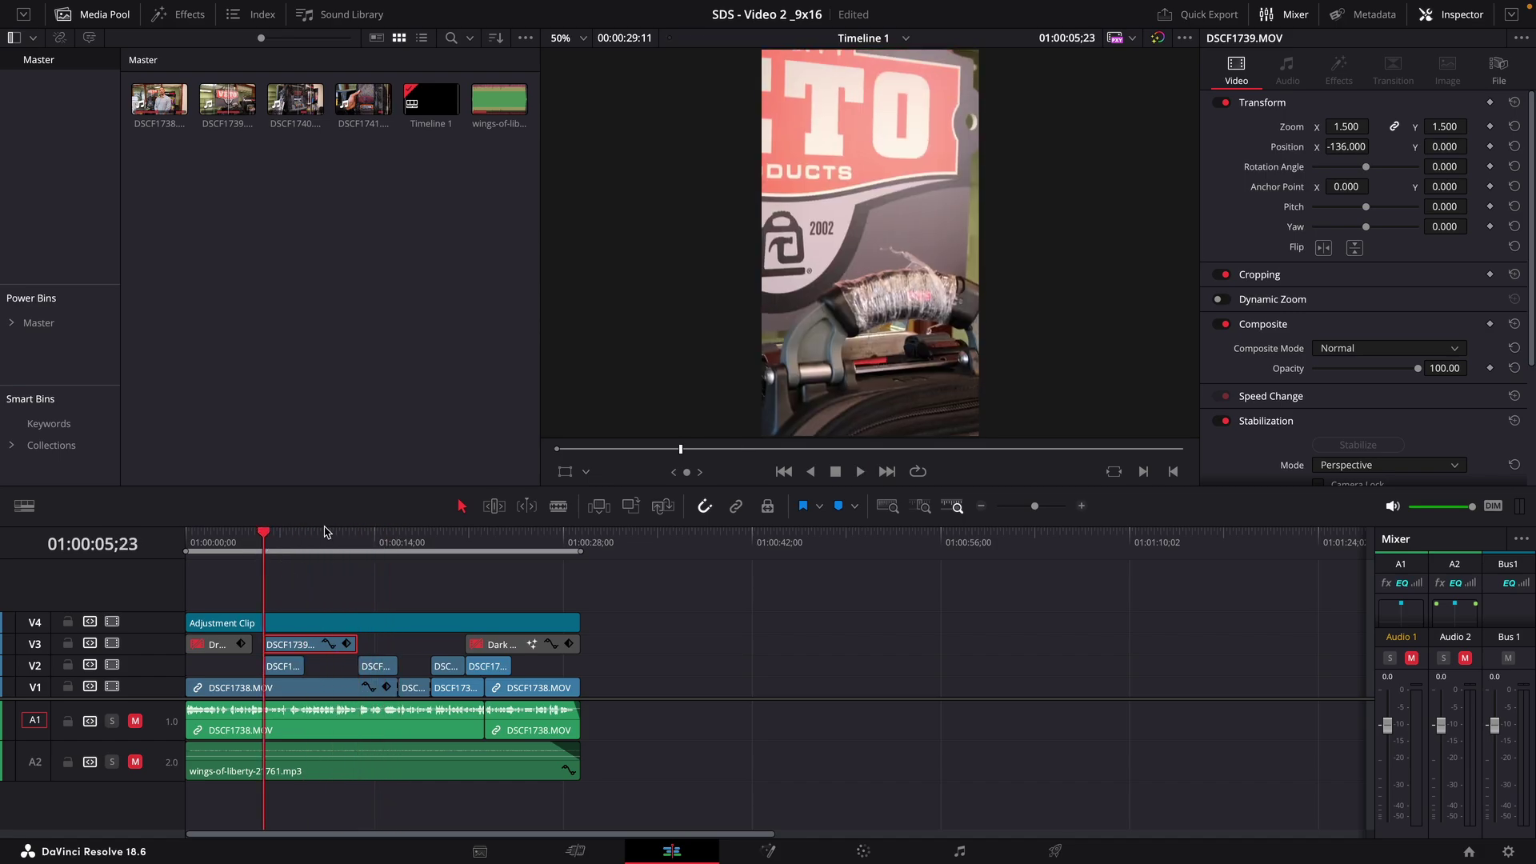
key("space")
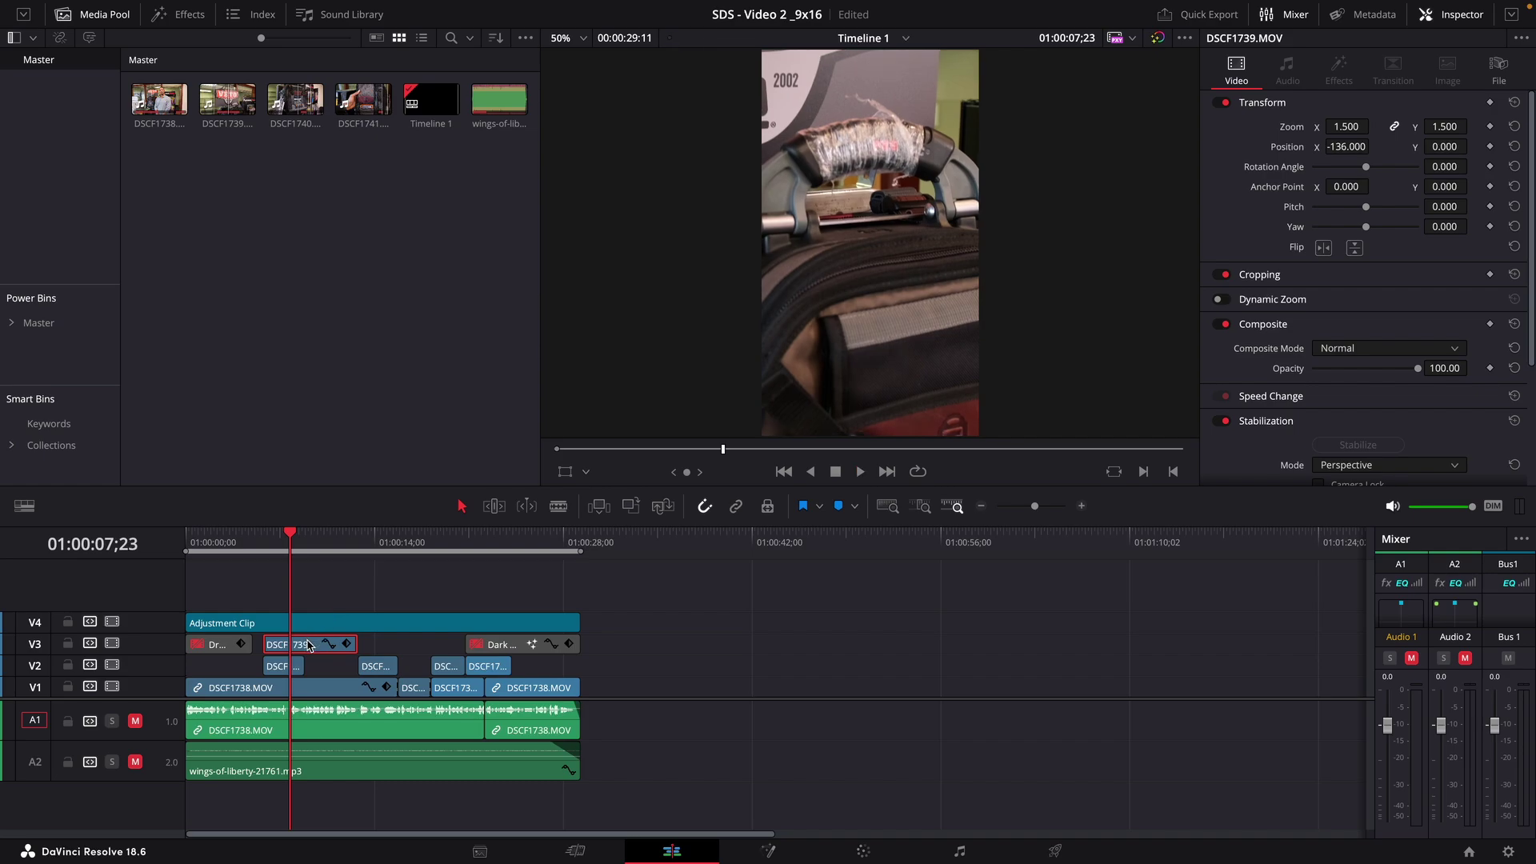
Lengthen the V2 DSCF1739 cutaway, then trim its end to the chosen playhead position
left_click(263, 528)
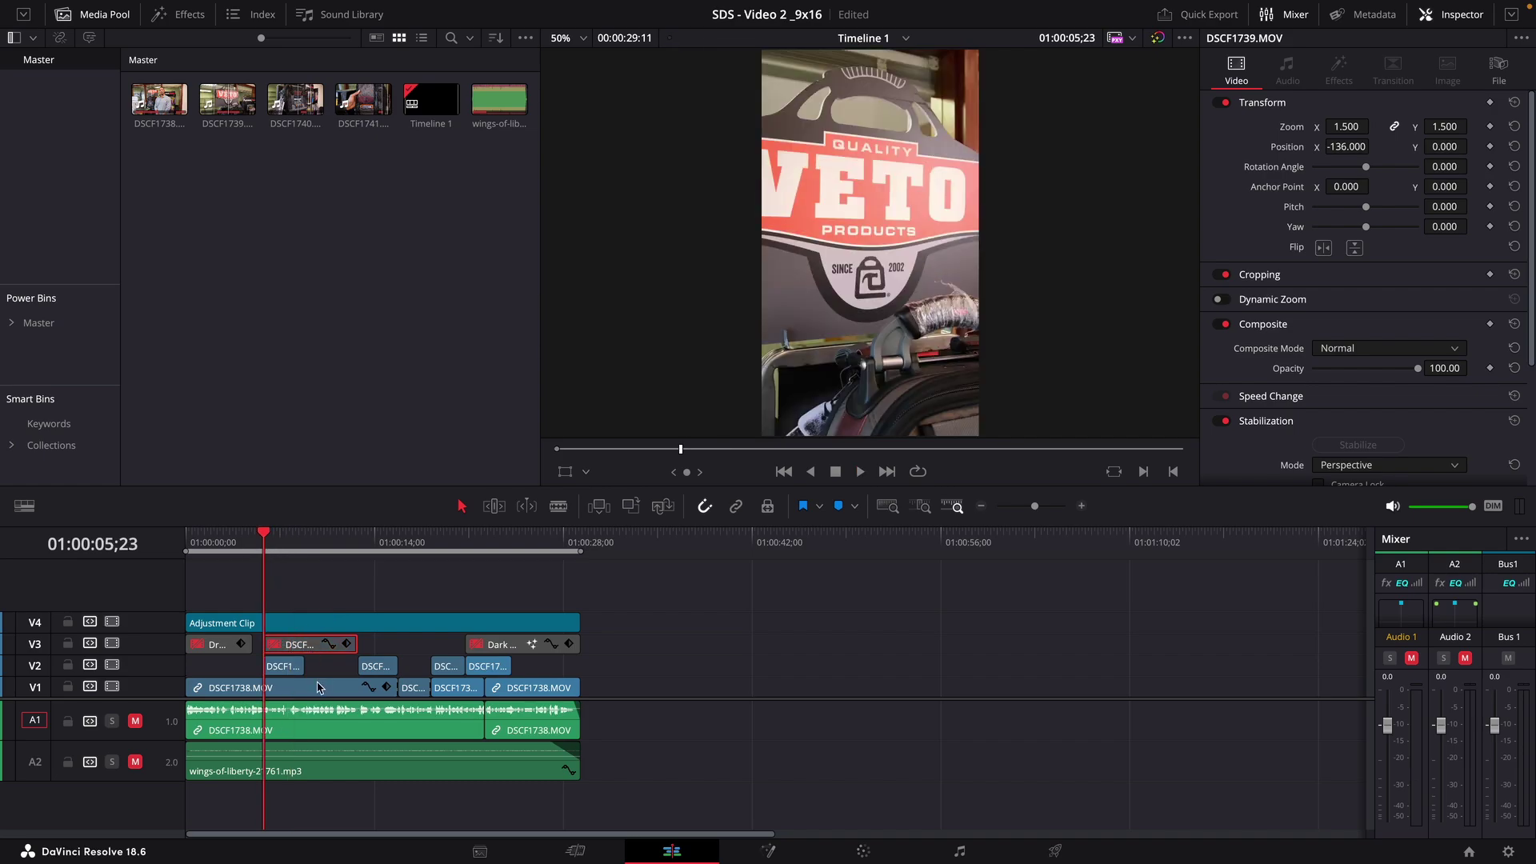
left_click_drag(302, 665, 352, 674)
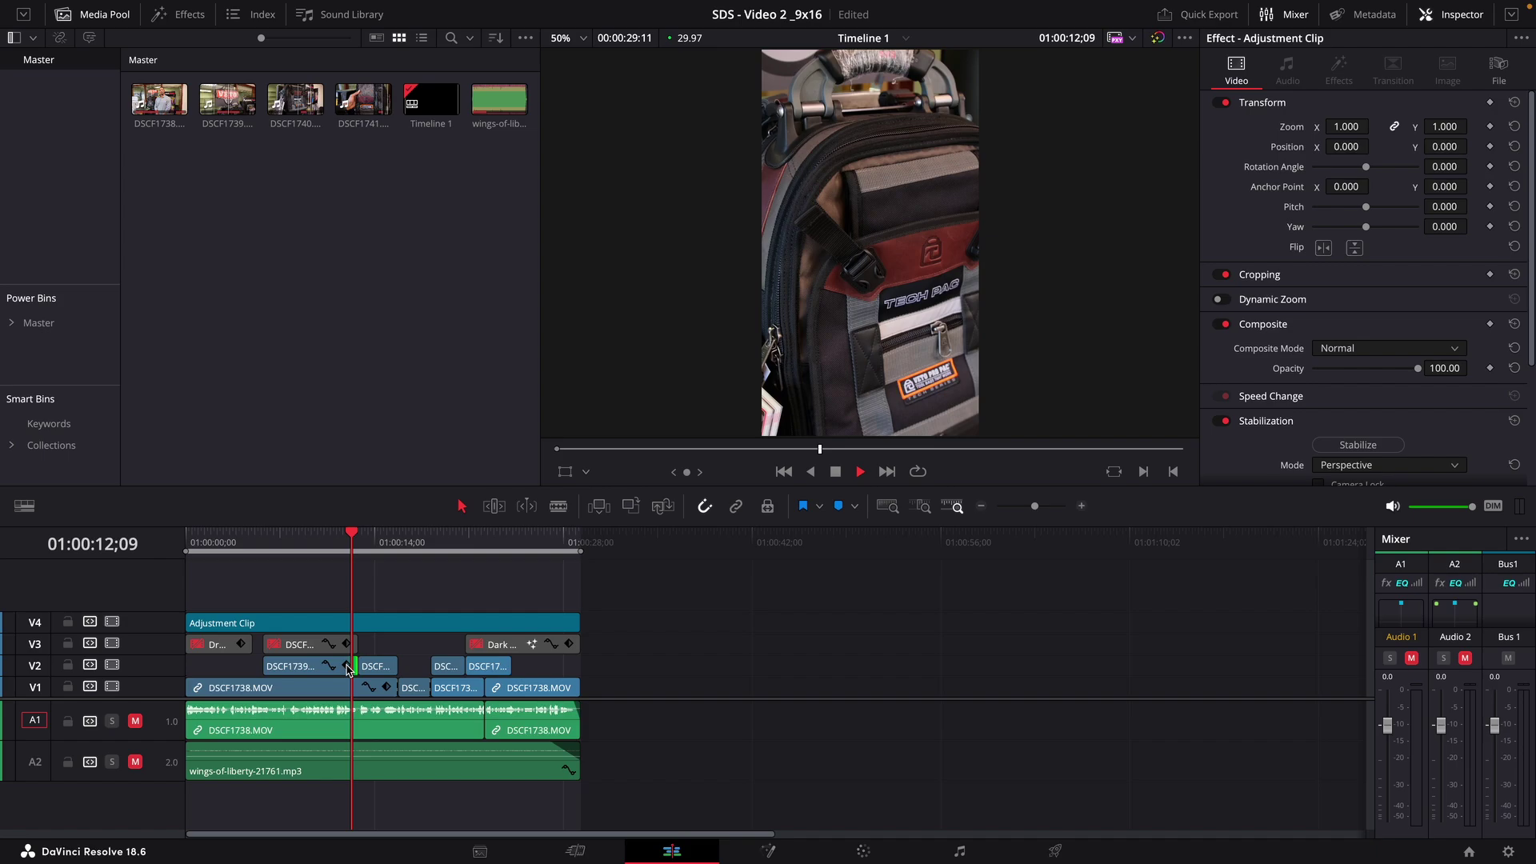
key("space")
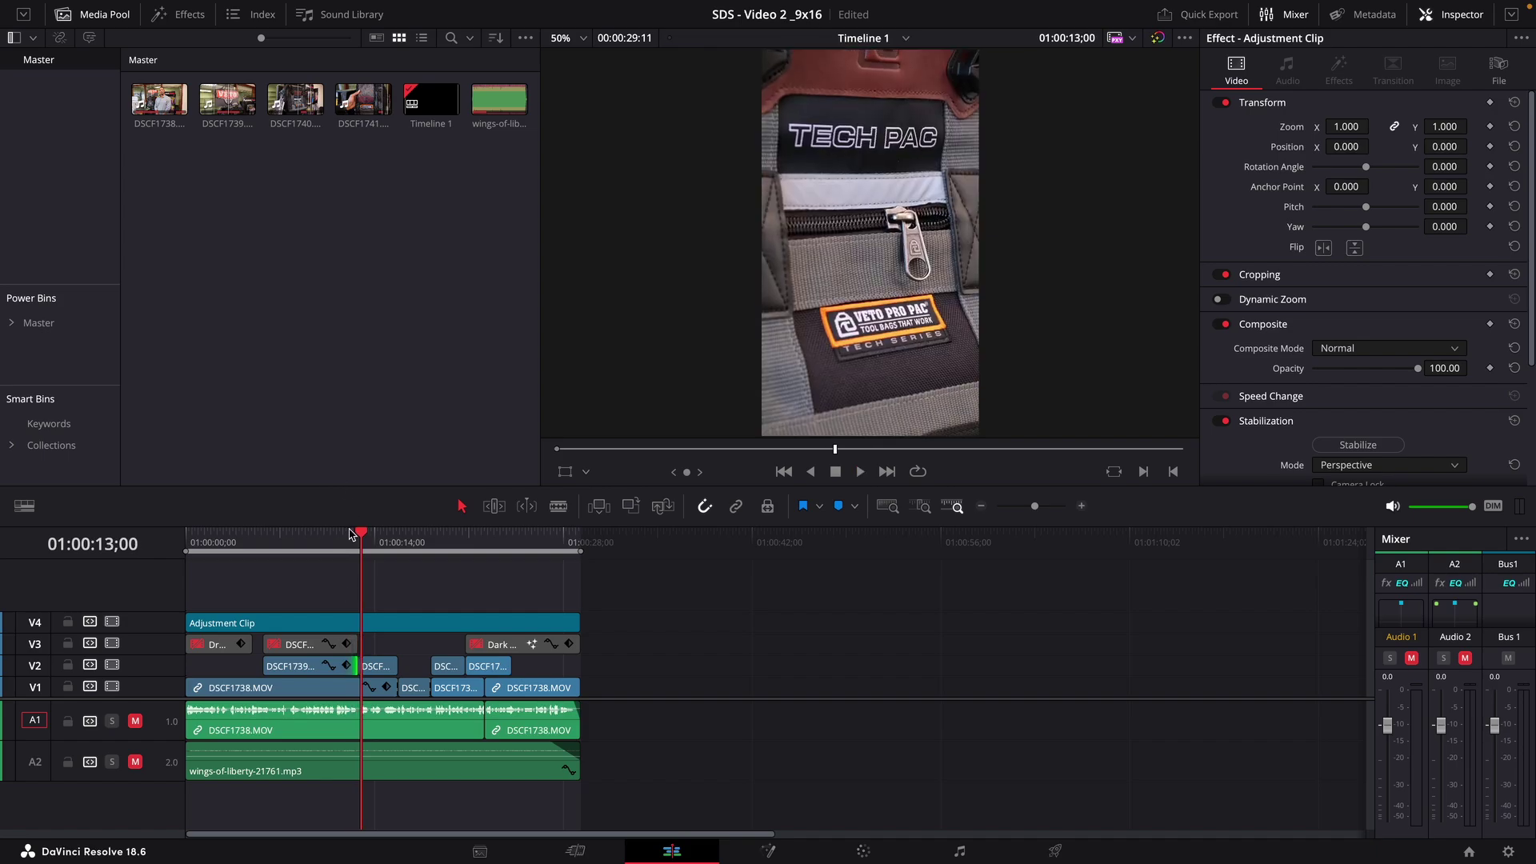
left_click_drag(349, 533, 304, 570)
key("shift+bracketright")
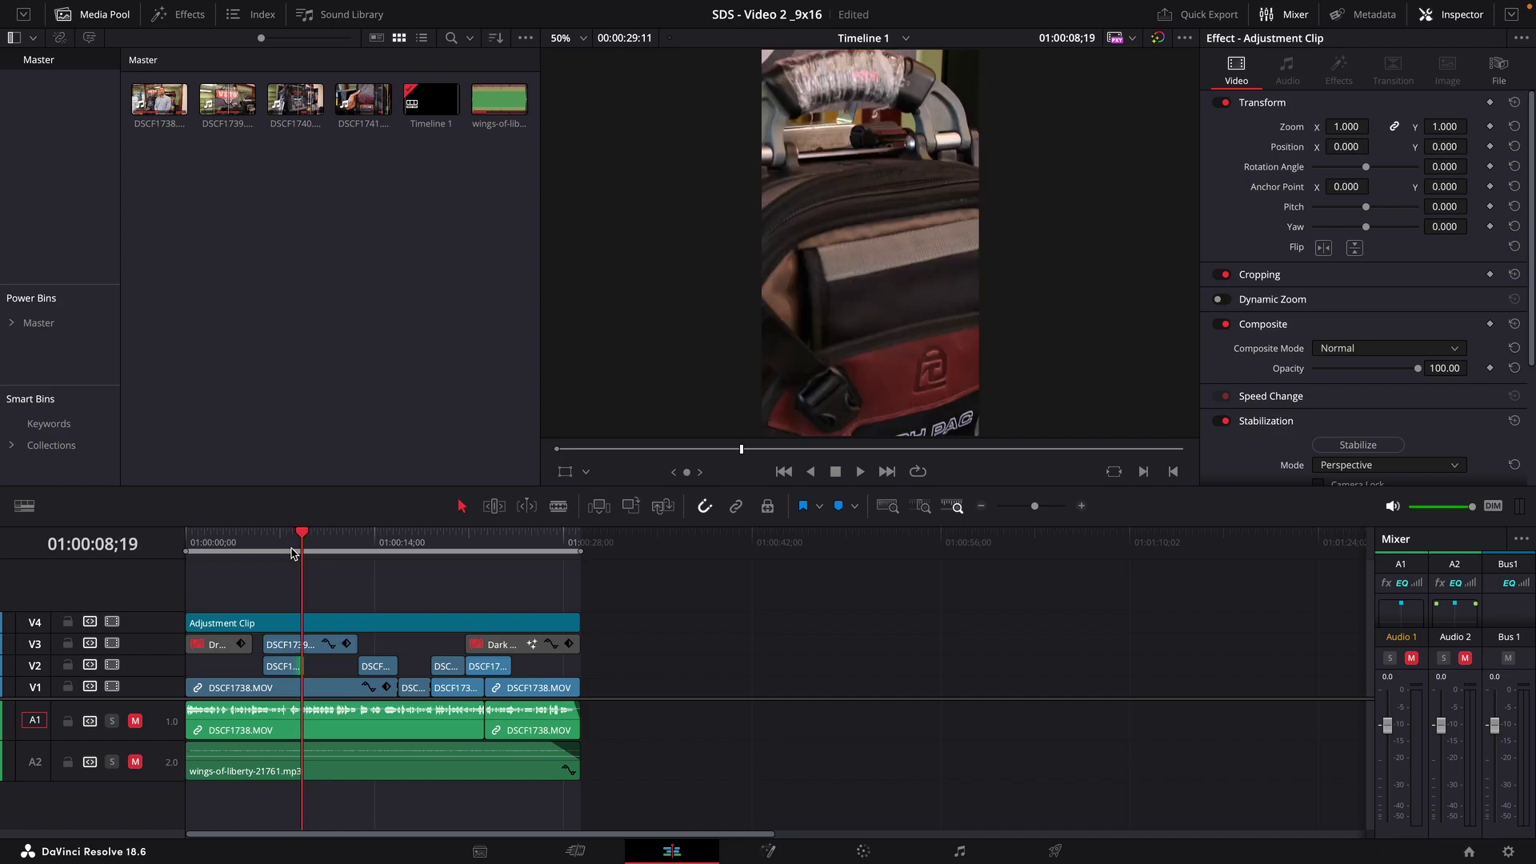
Play the trimmed cutaway from its start to review it
key("shift+Left")
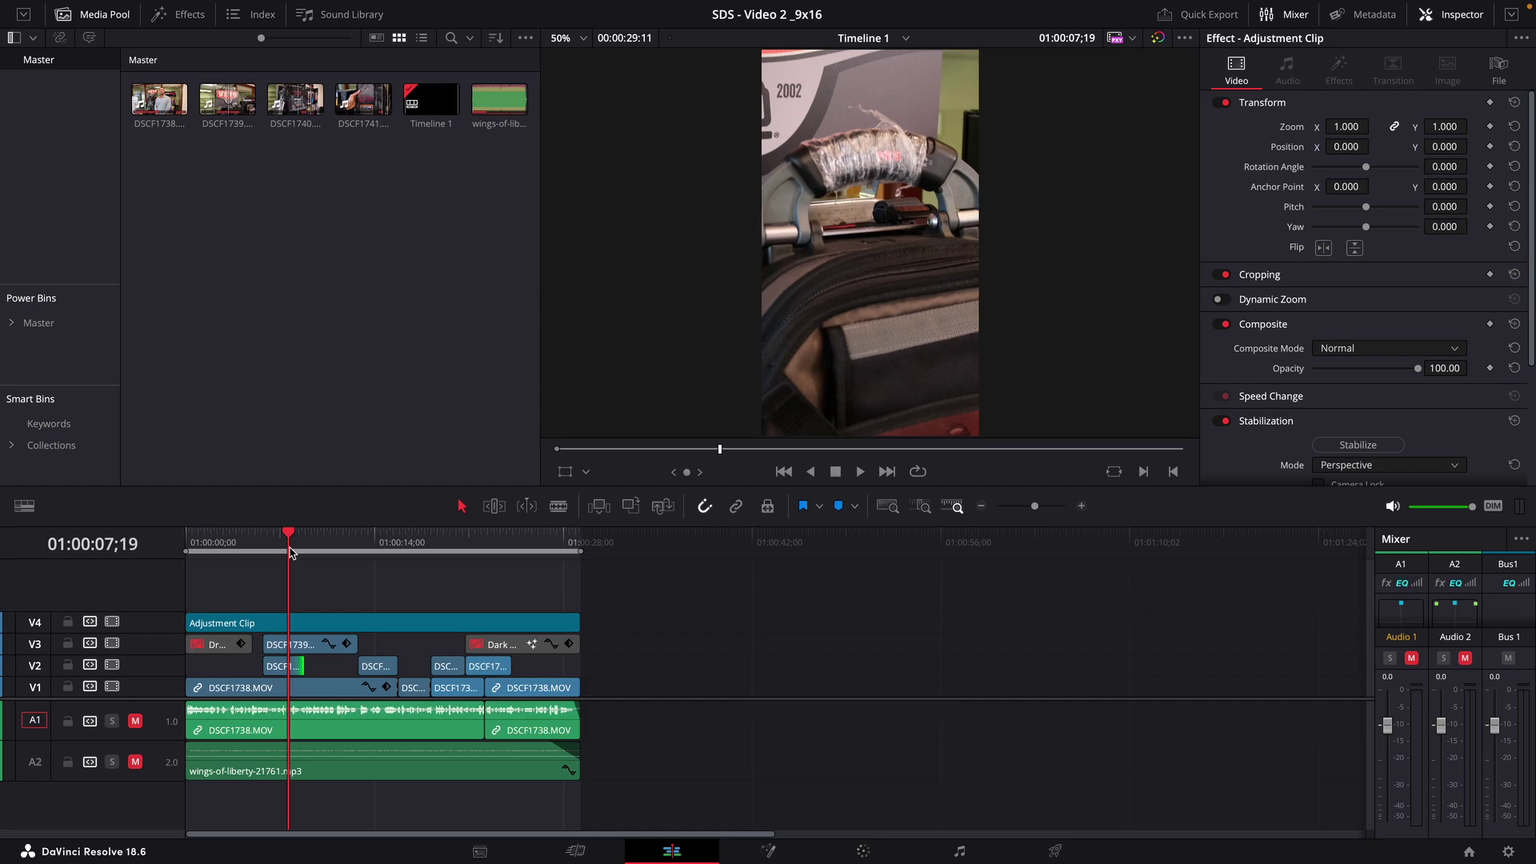
key("Up")
key("space")
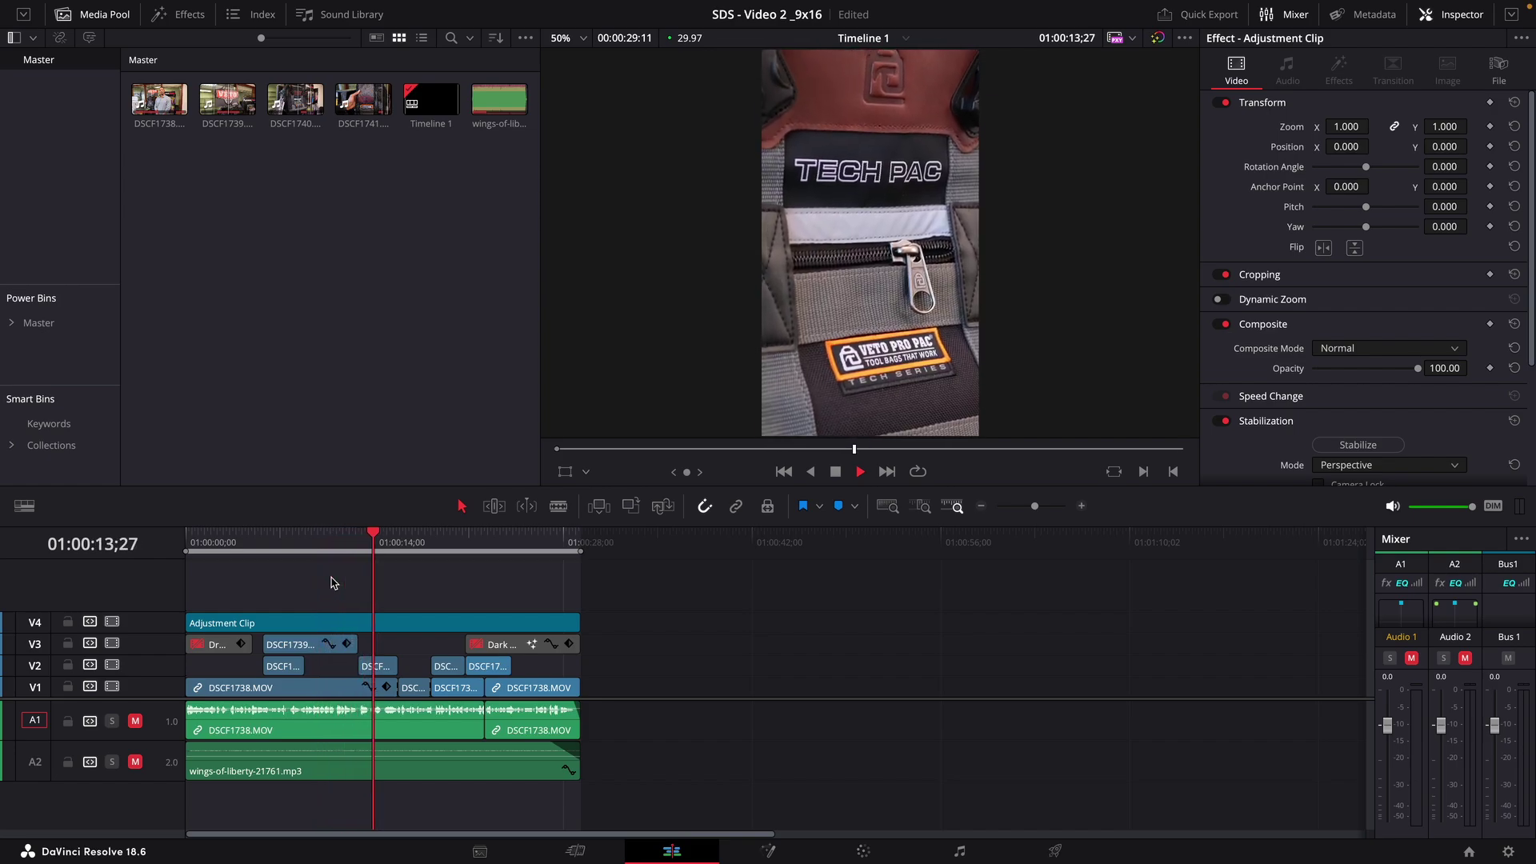
Select the DSCF1740 clip on V2 and undo the accidental trim of the V3 DSCF1739 clip
key("space")
left_click(365, 543)
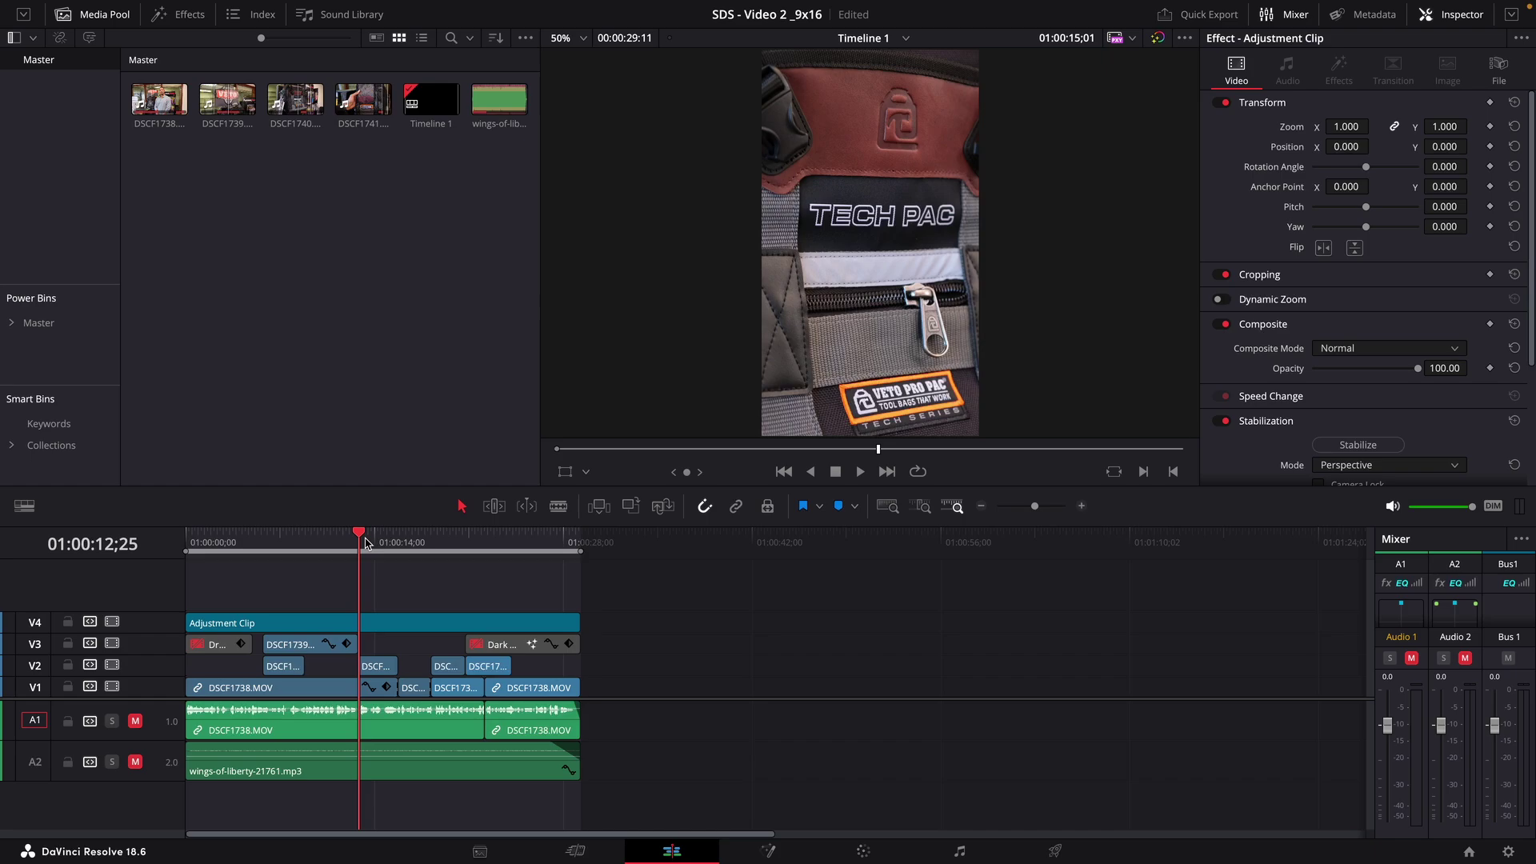
left_click(380, 668)
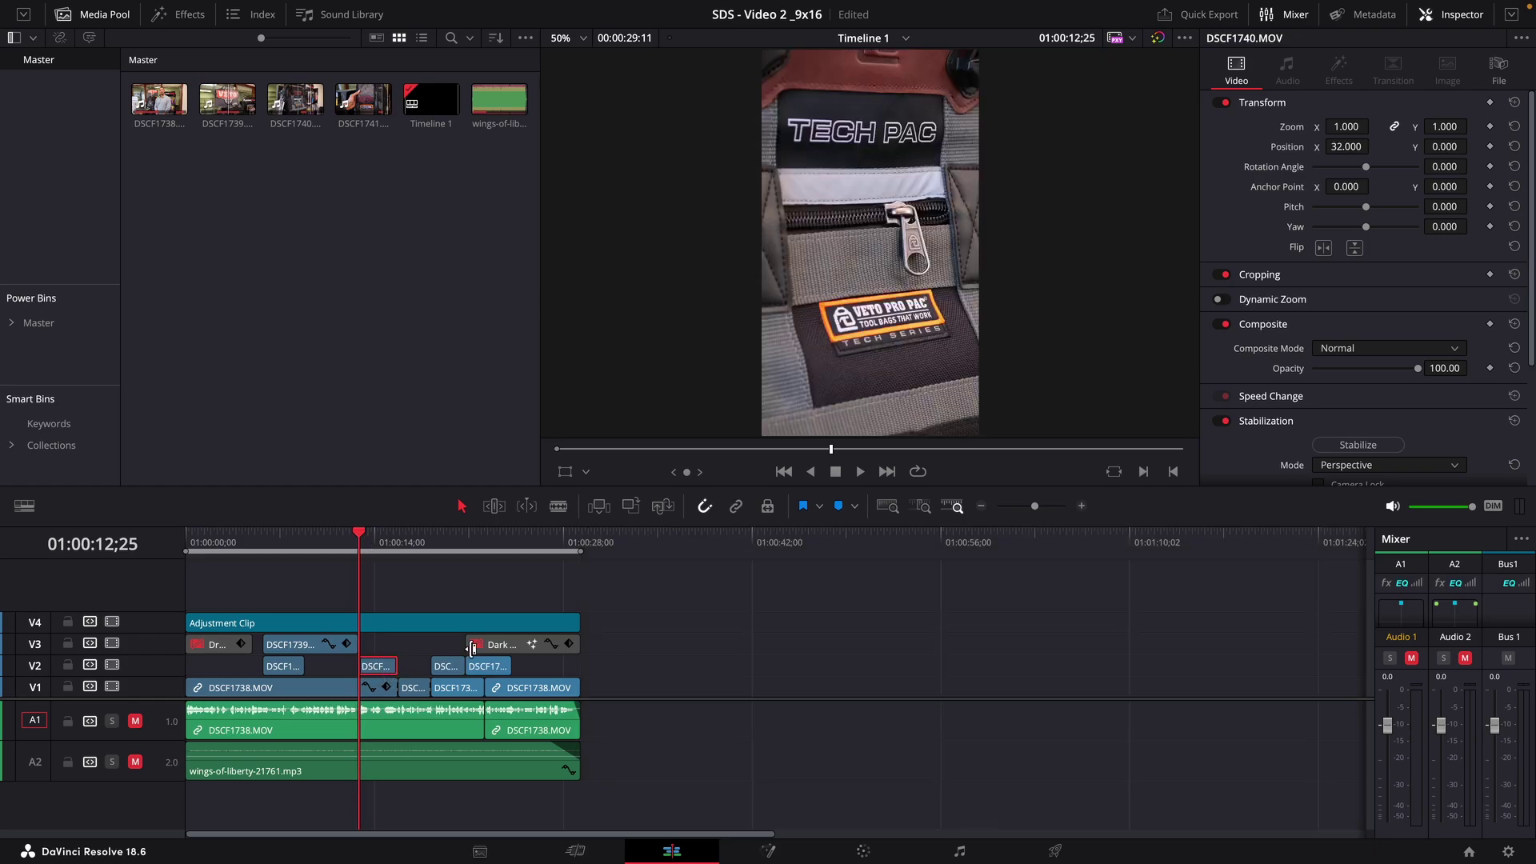
left_click(1353, 446)
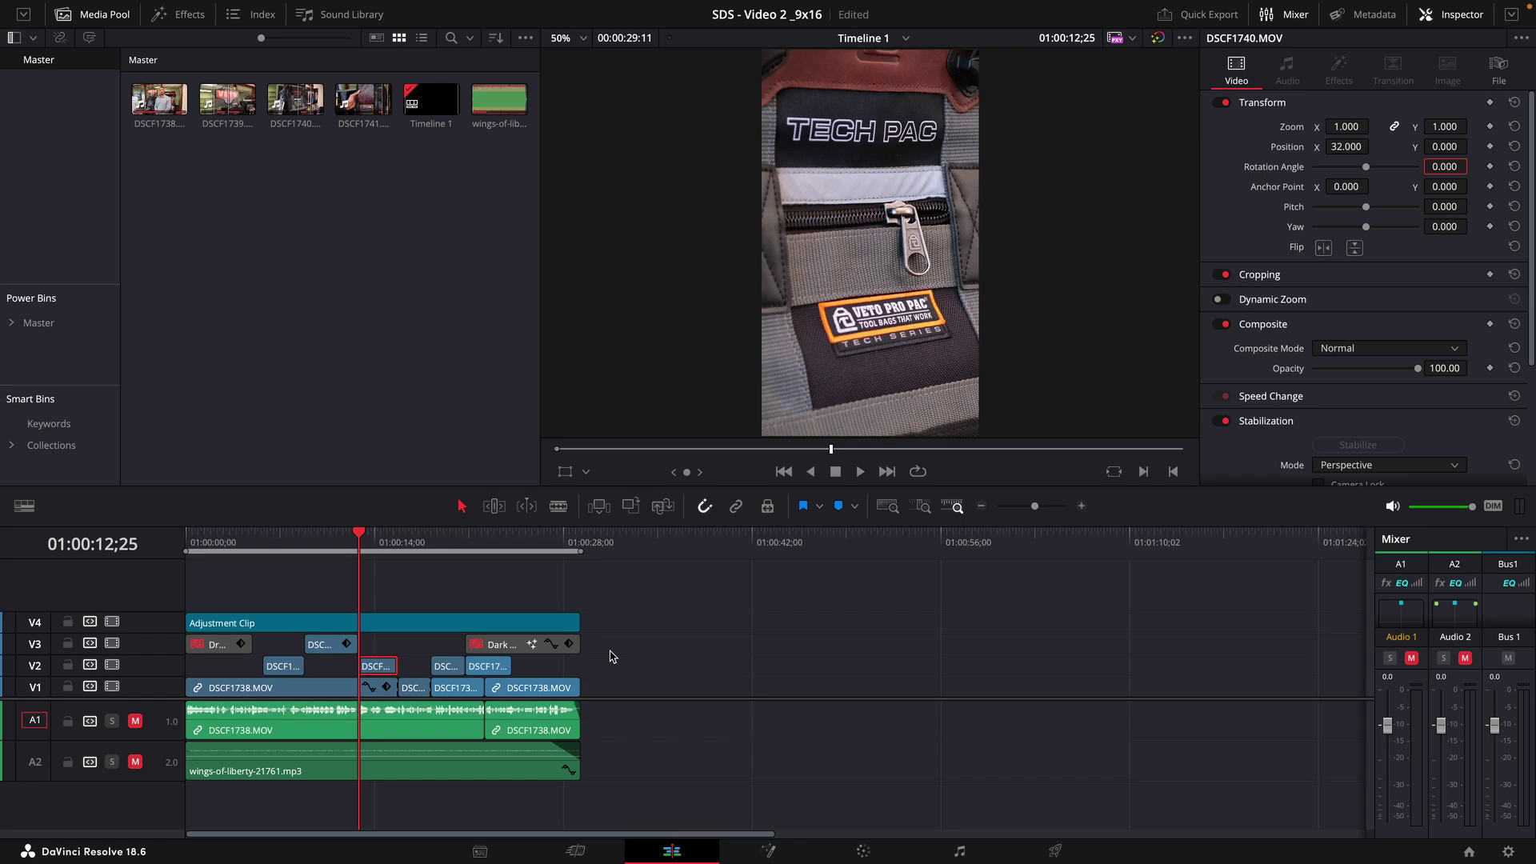
key("ctrl+z")
left_click(392, 629)
left_click(374, 669)
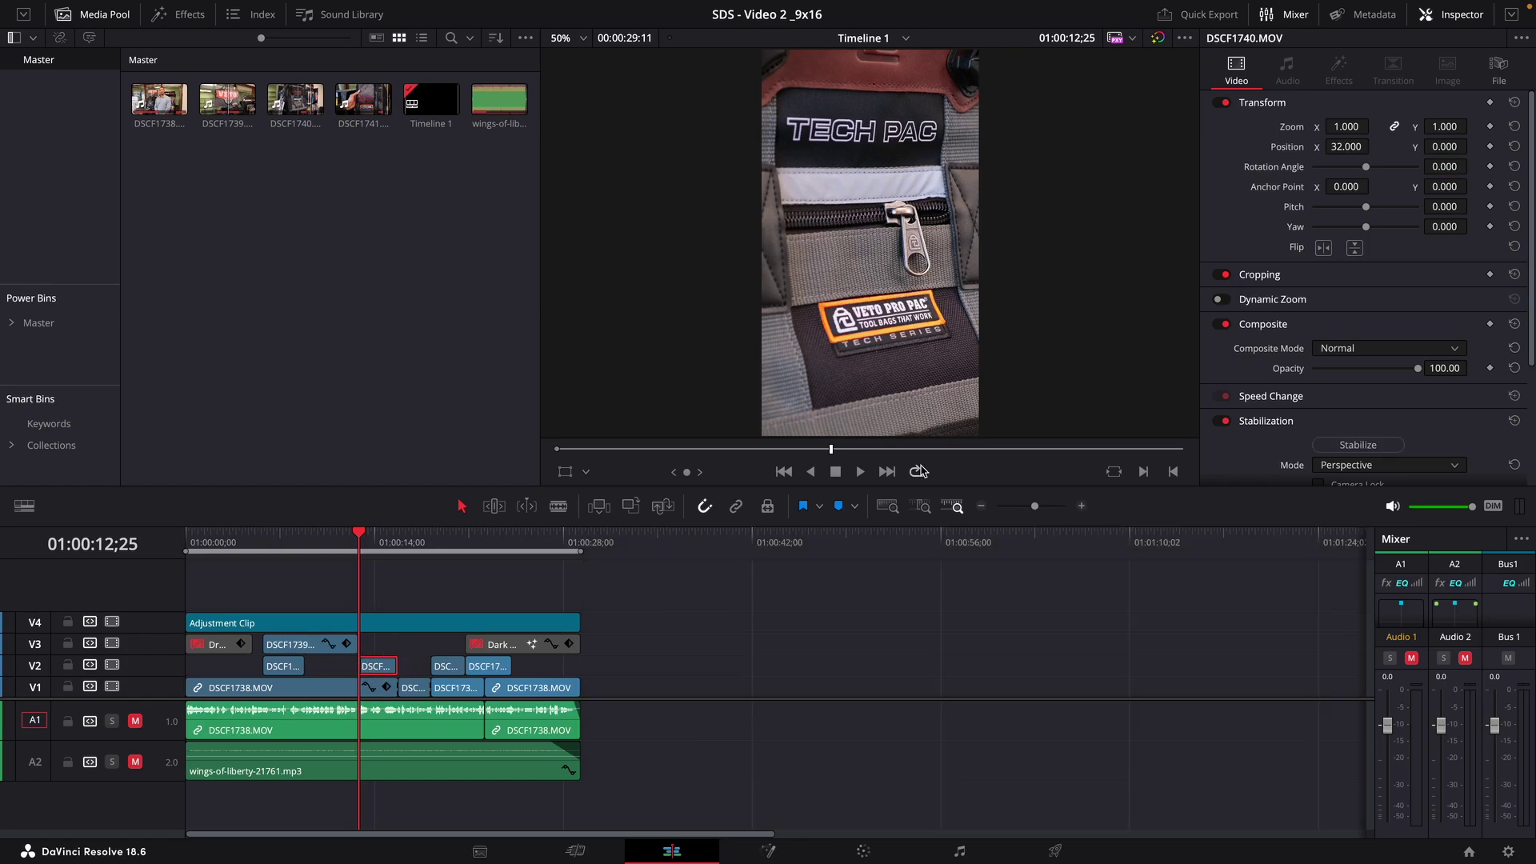
Stabilize DSCF1740 in Perspective mode, then deselect it and review the playback
scroll(1334, 356, "down", 3)
scroll(1333, 358, "up", 3)
scroll(1324, 280, "down", 2)
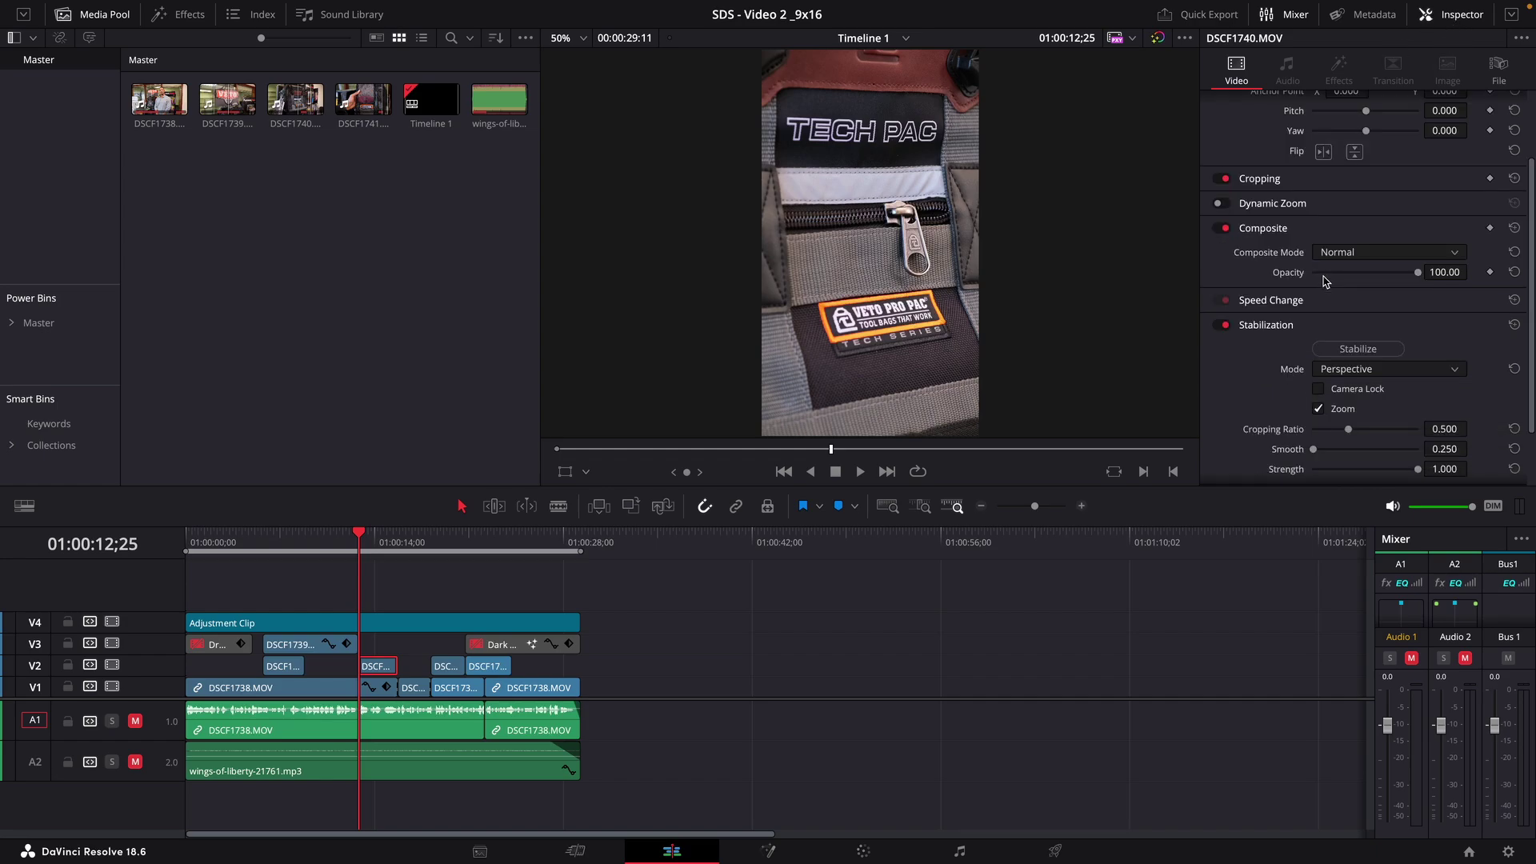
scroll(1280, 325, "down", 1)
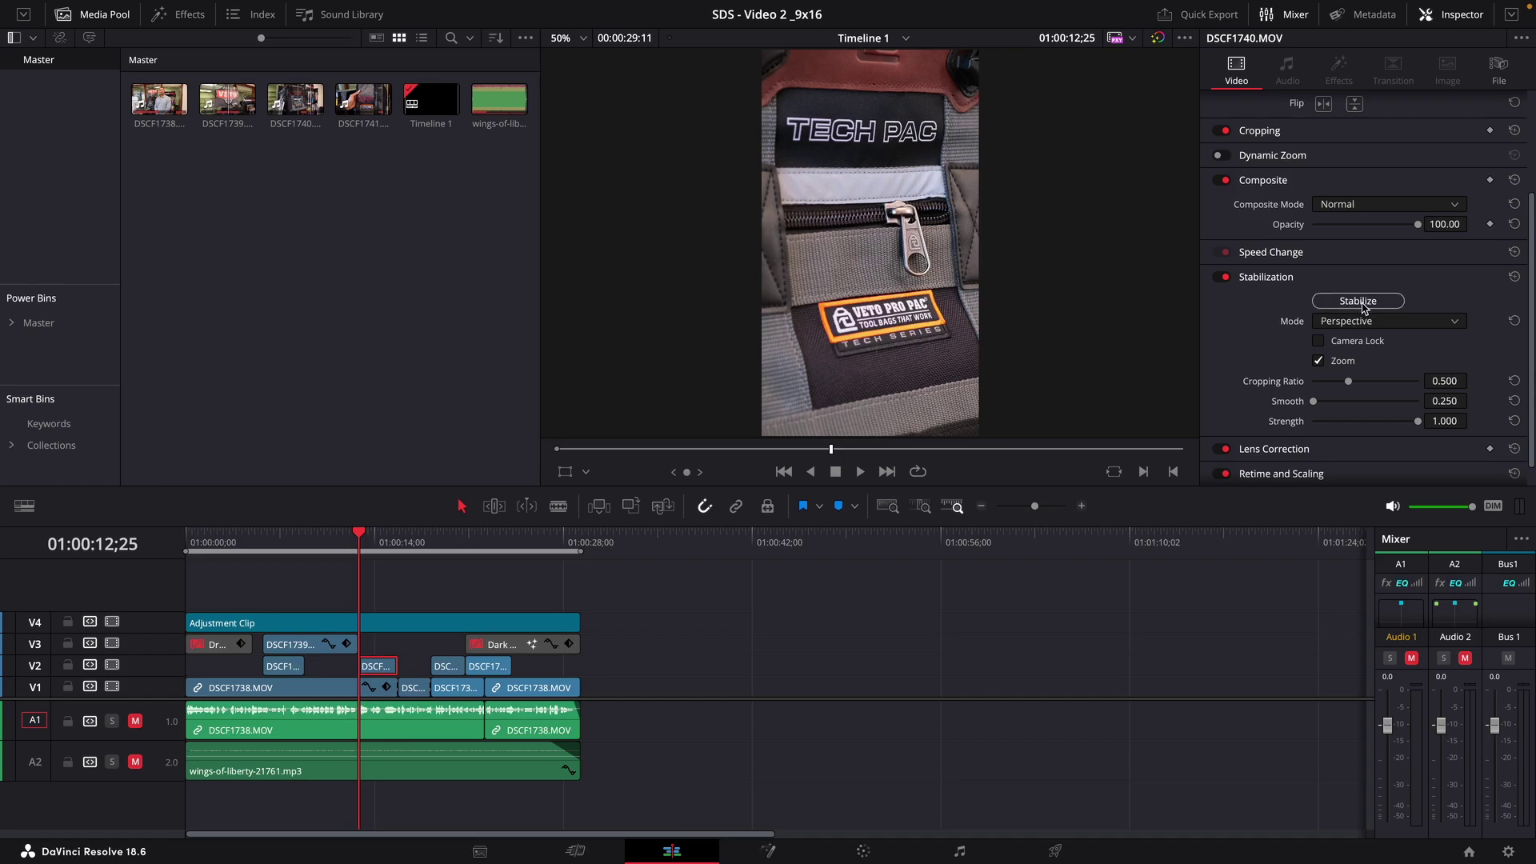
left_click(1368, 322)
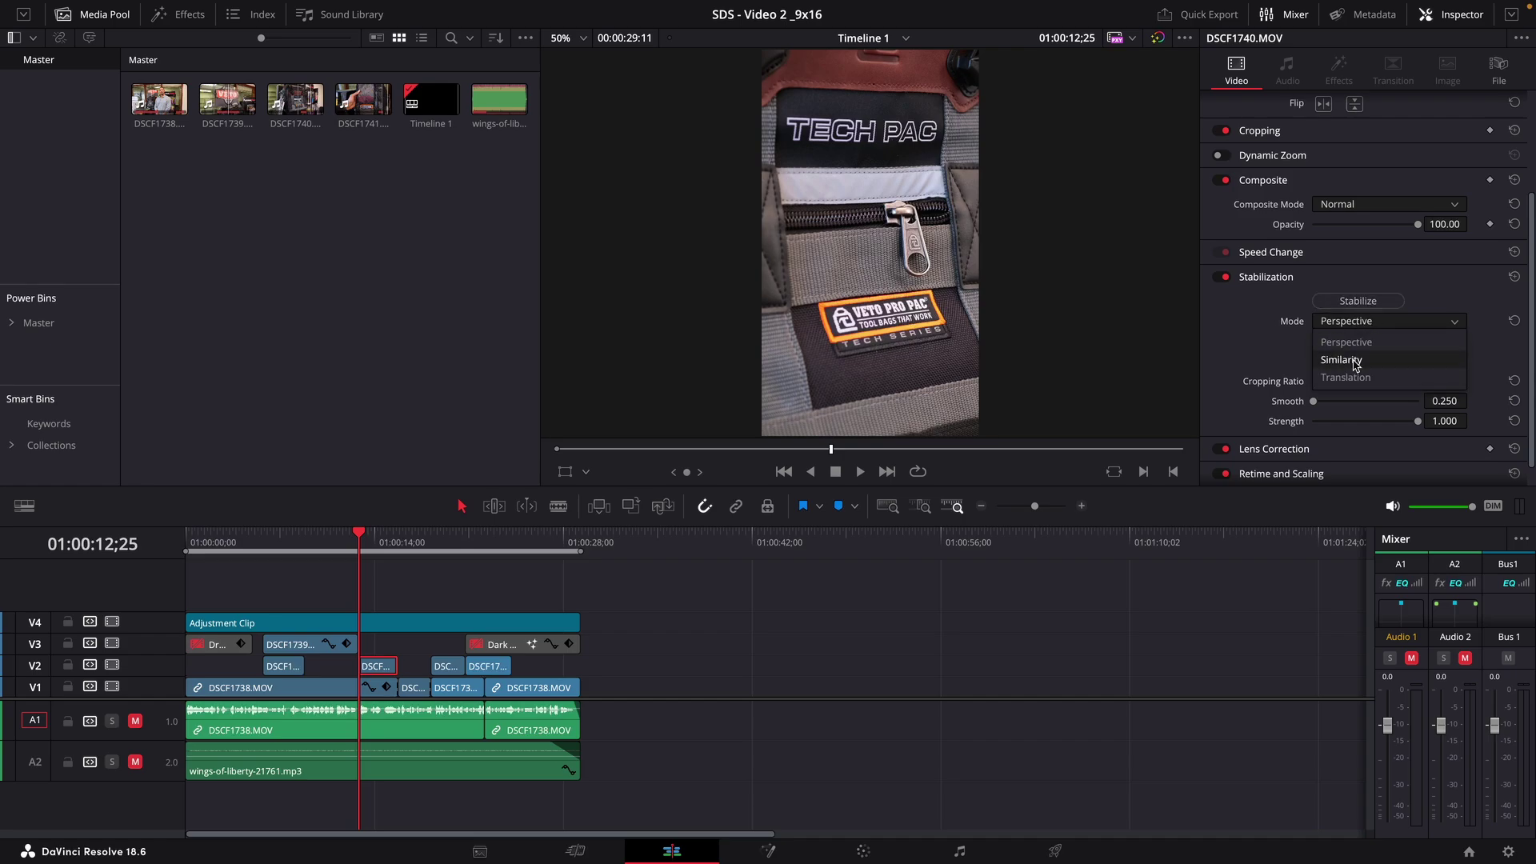
left_click(1359, 309)
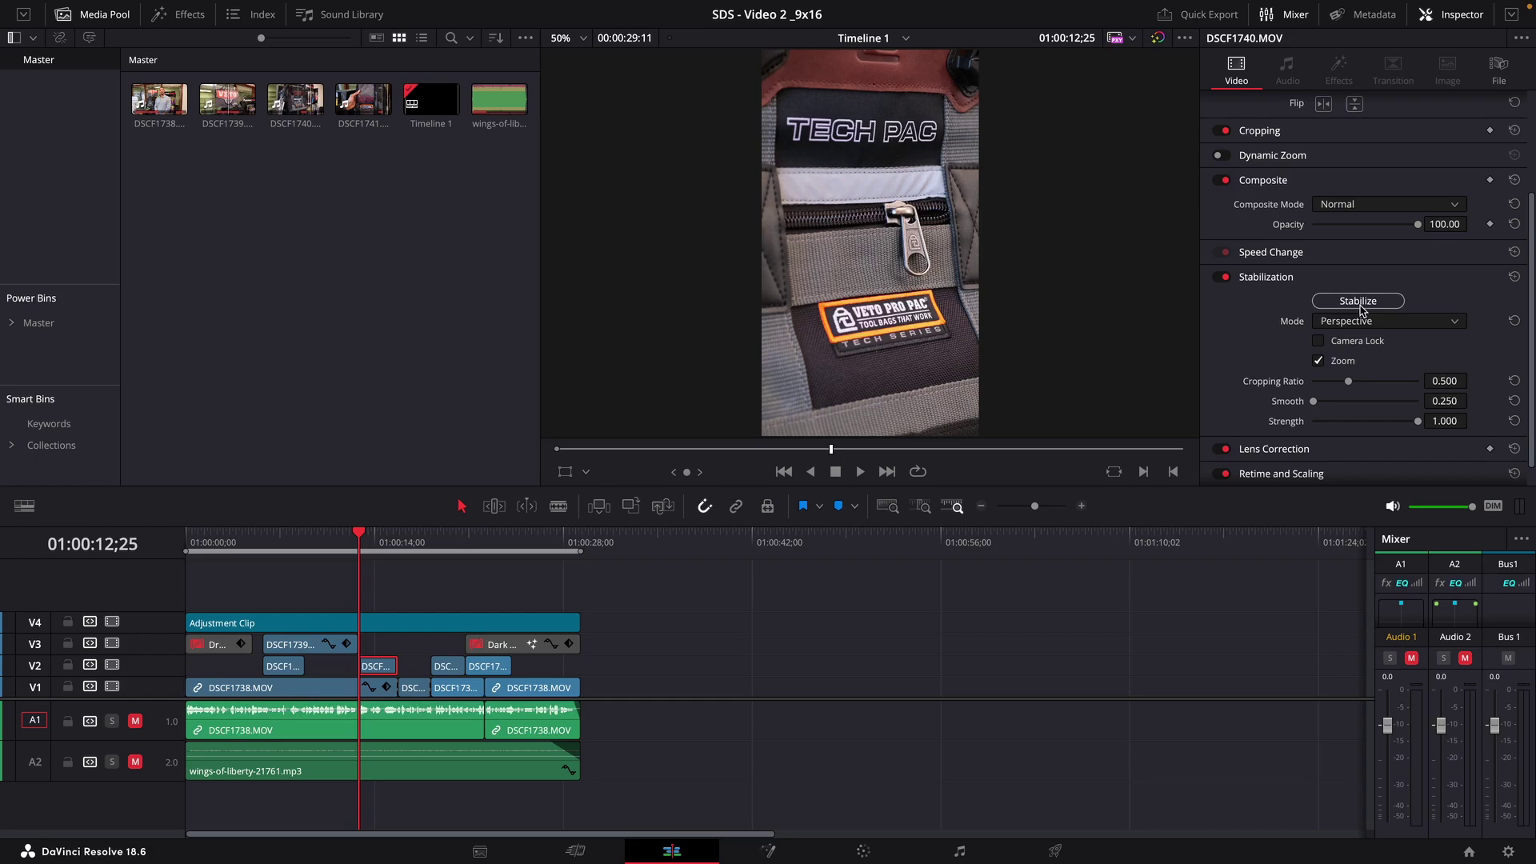
left_click(1359, 304)
left_click(414, 592)
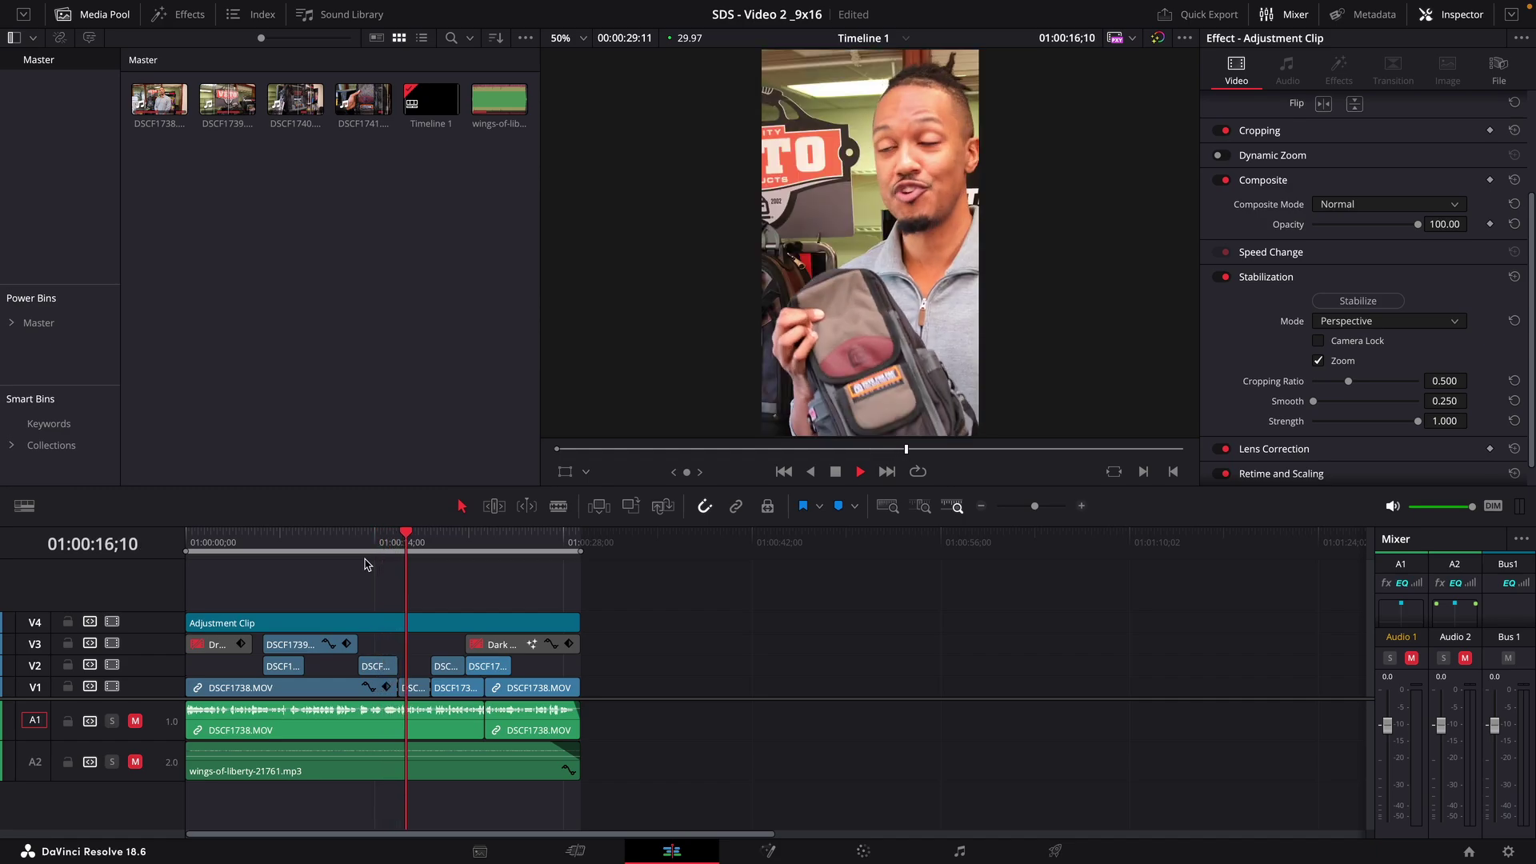
key("space")
Reset the short DSCF1738 presenter clip to Position Y 0 and Zoom 1.000, and save
left_click(416, 690)
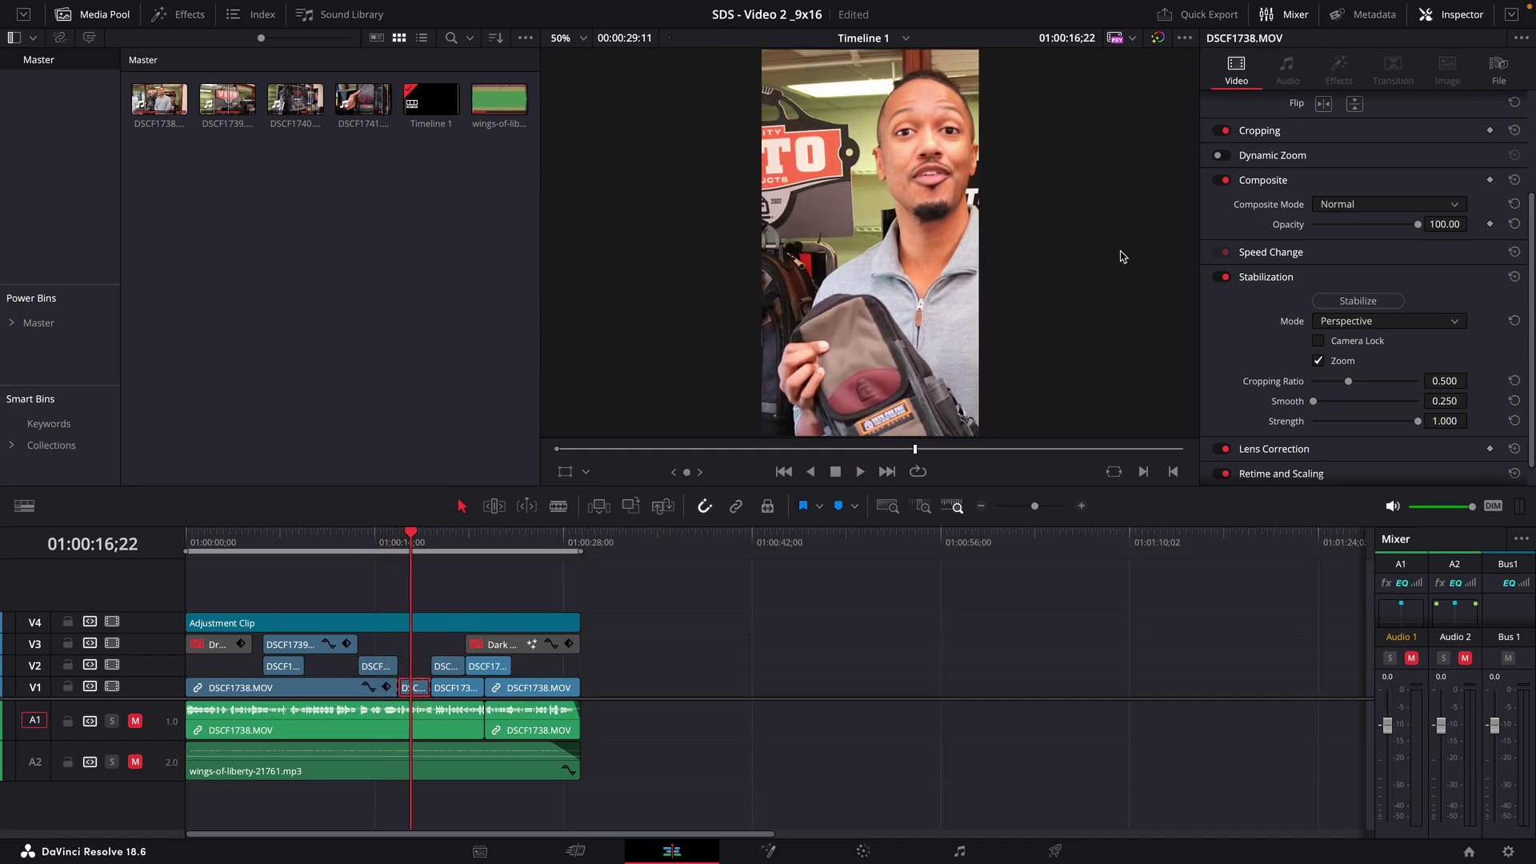
scroll(1265, 312, "down", 1)
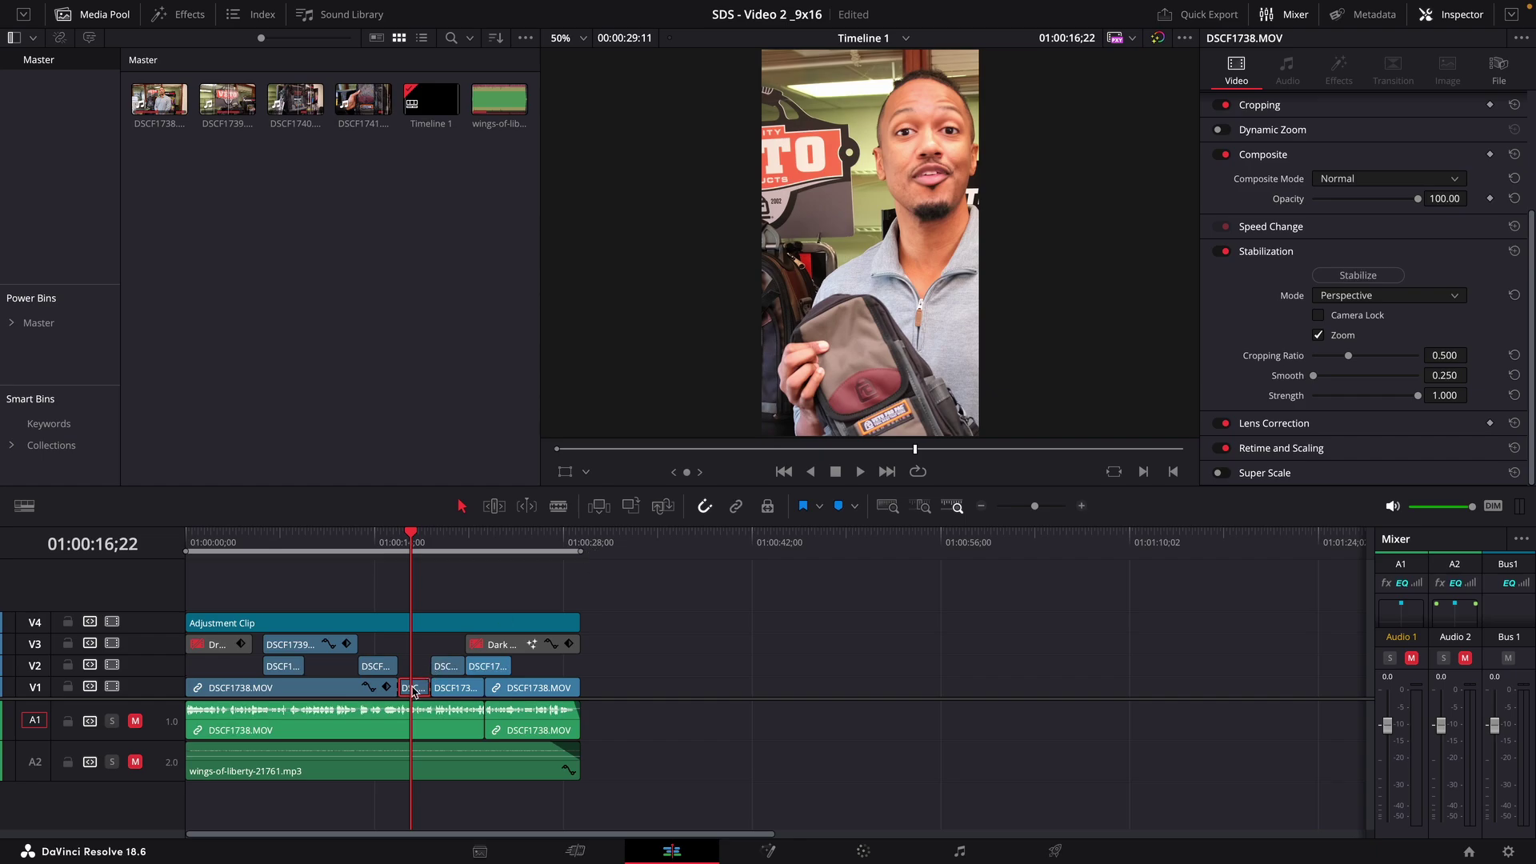
scroll(1280, 317, "up", 6)
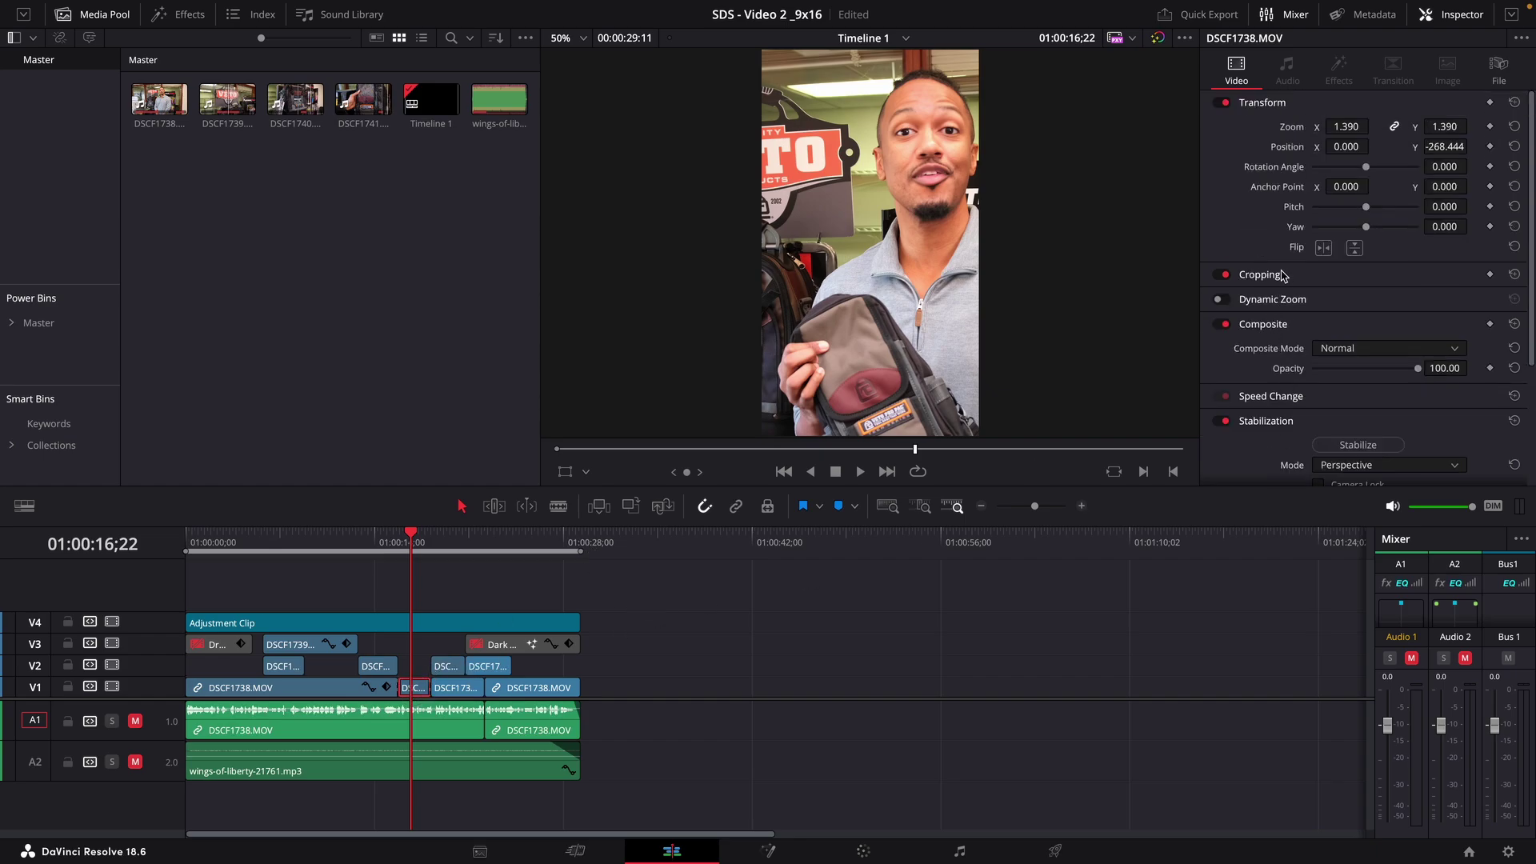
double_click(1290, 147)
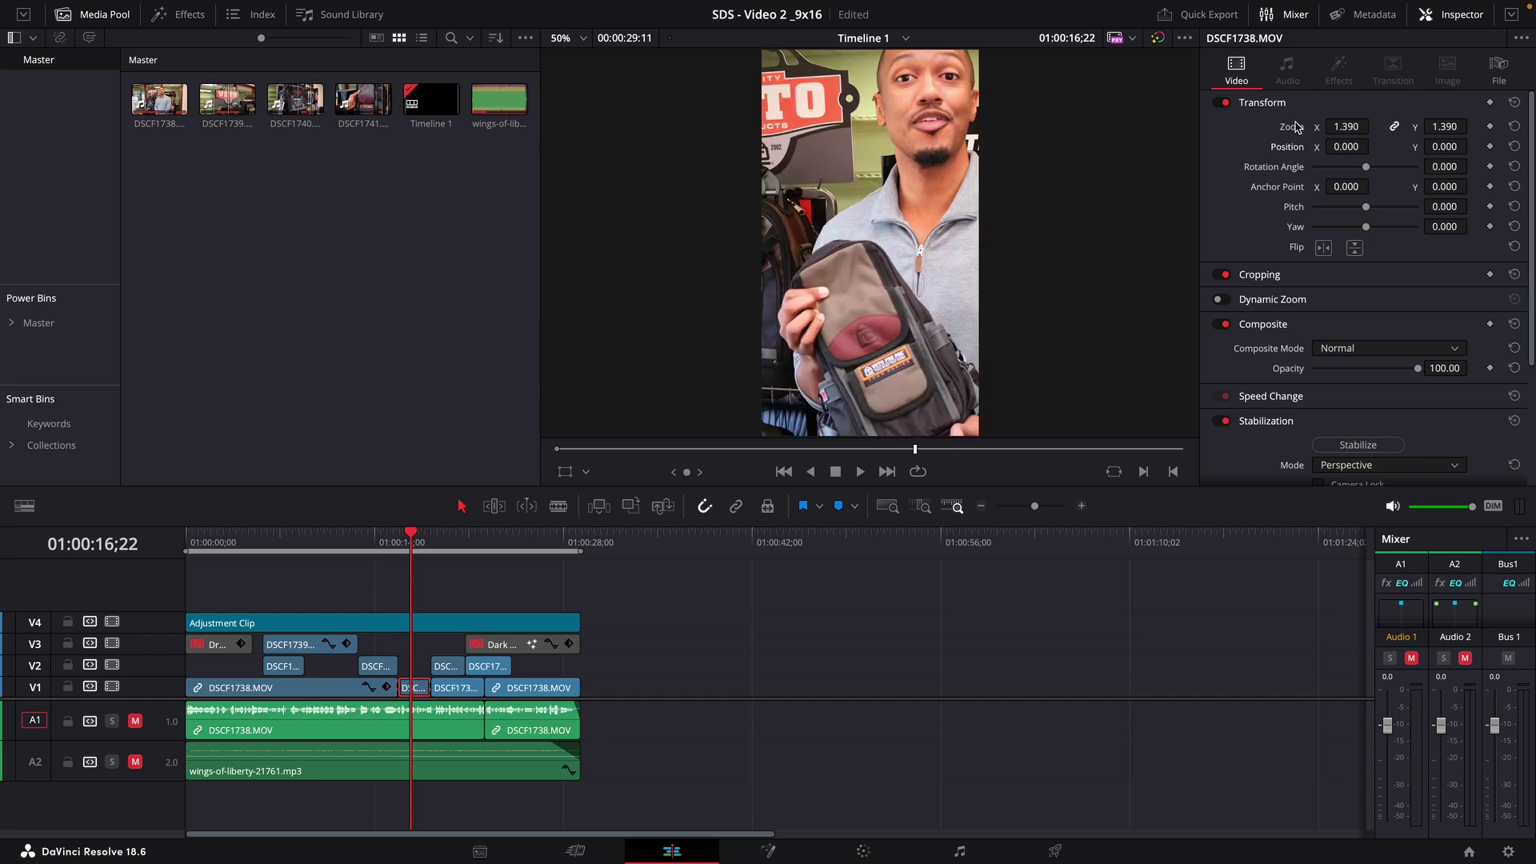
double_click(1295, 127)
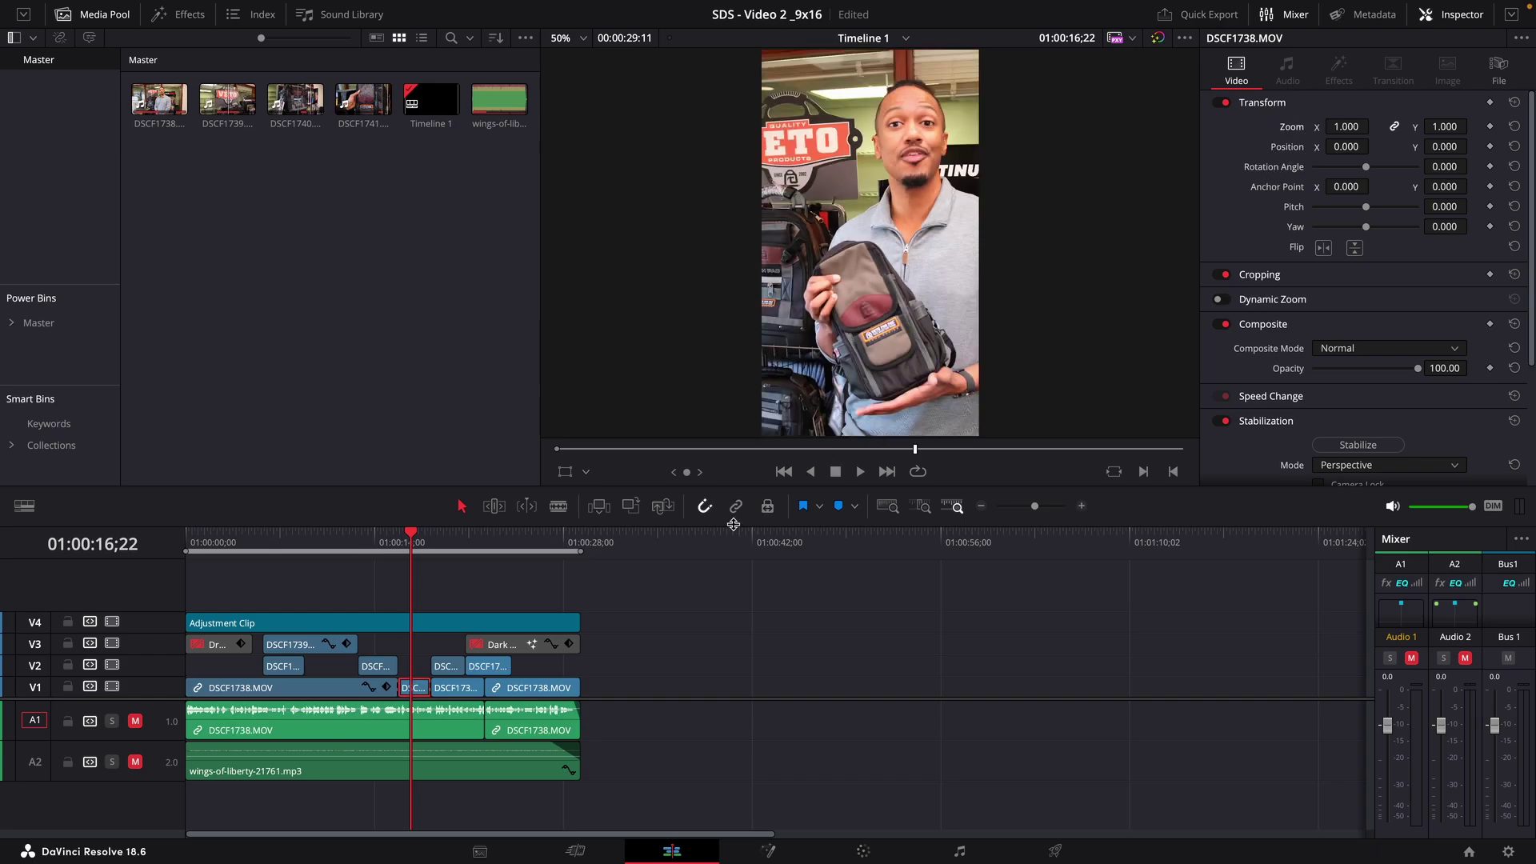
key("ctrl+s")
Shift the presenter shot left to Position X -65, save, and play the section back
left_click_drag(1345, 147, 1300, 206)
left_click_drag(1340, 147, 1341, 148)
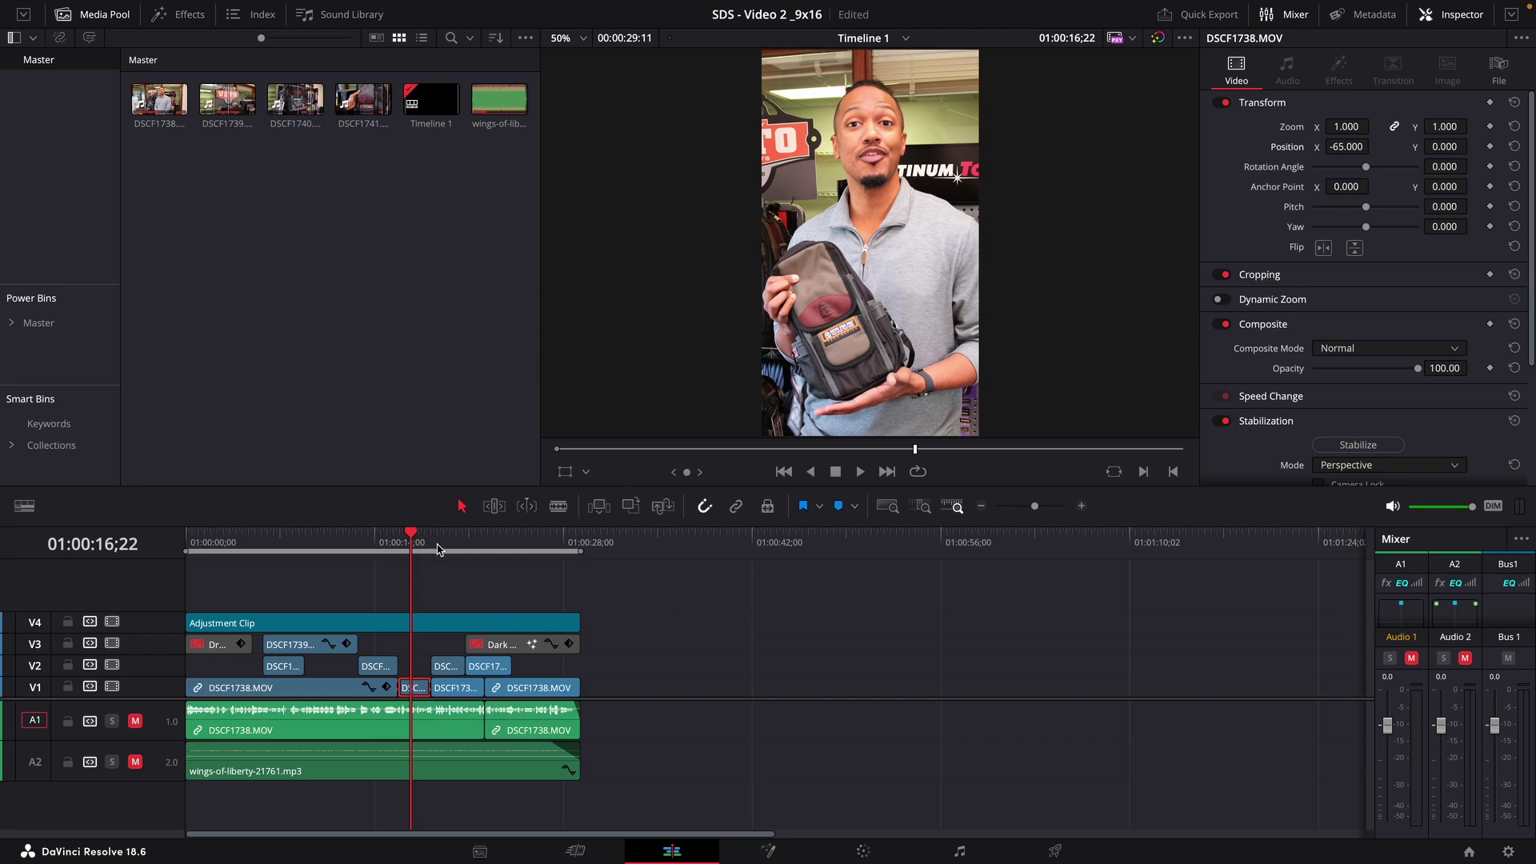
key("ctrl+s")
left_click(376, 546)
key("space")
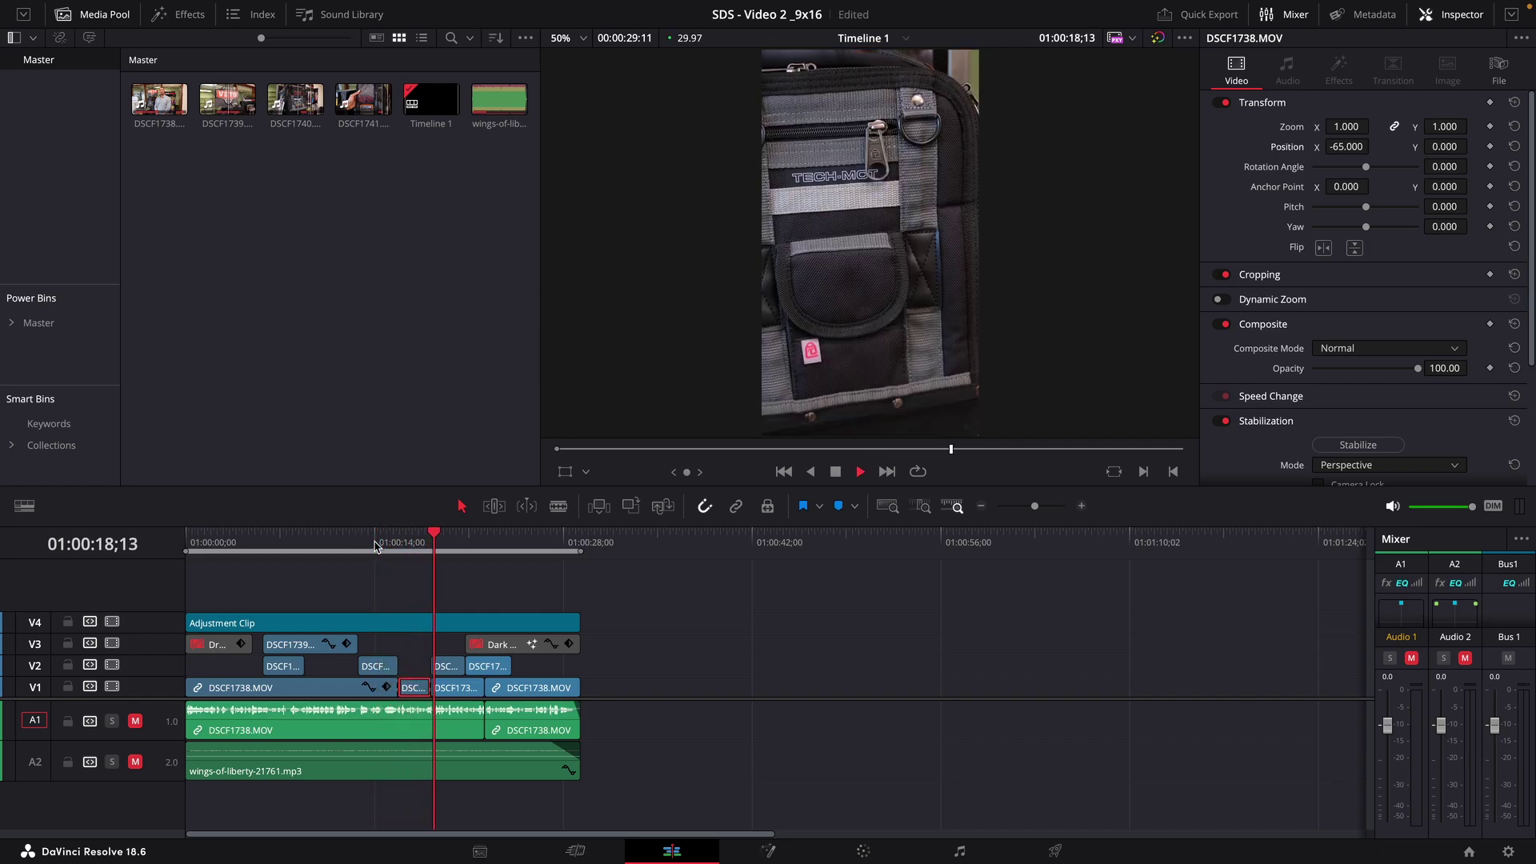
Select the DSCF1741.MOV close-up on V2 and move it right to Position X 63
key("space")
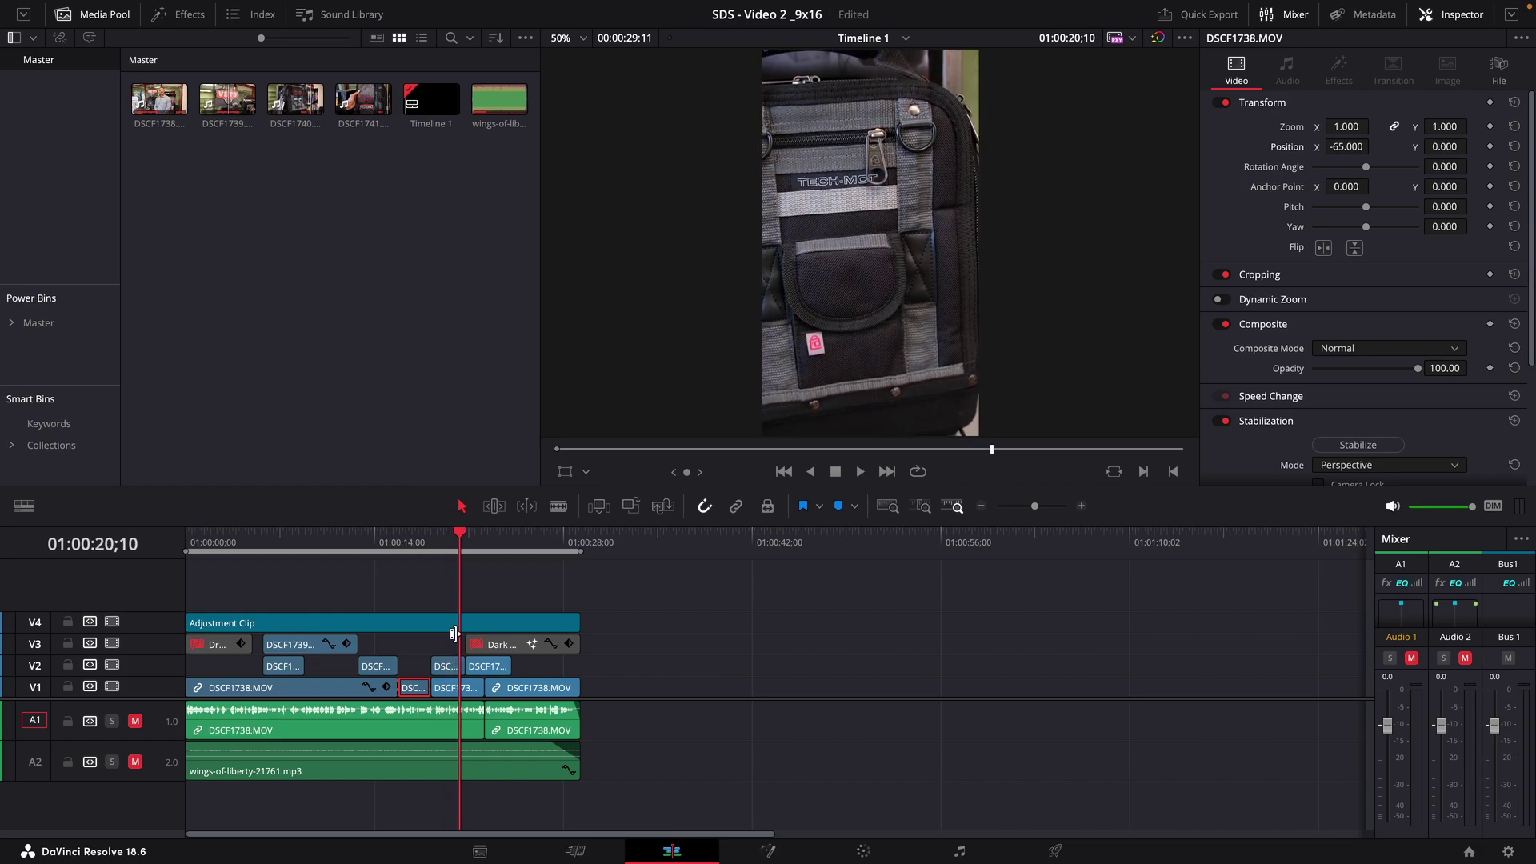
left_click(447, 667)
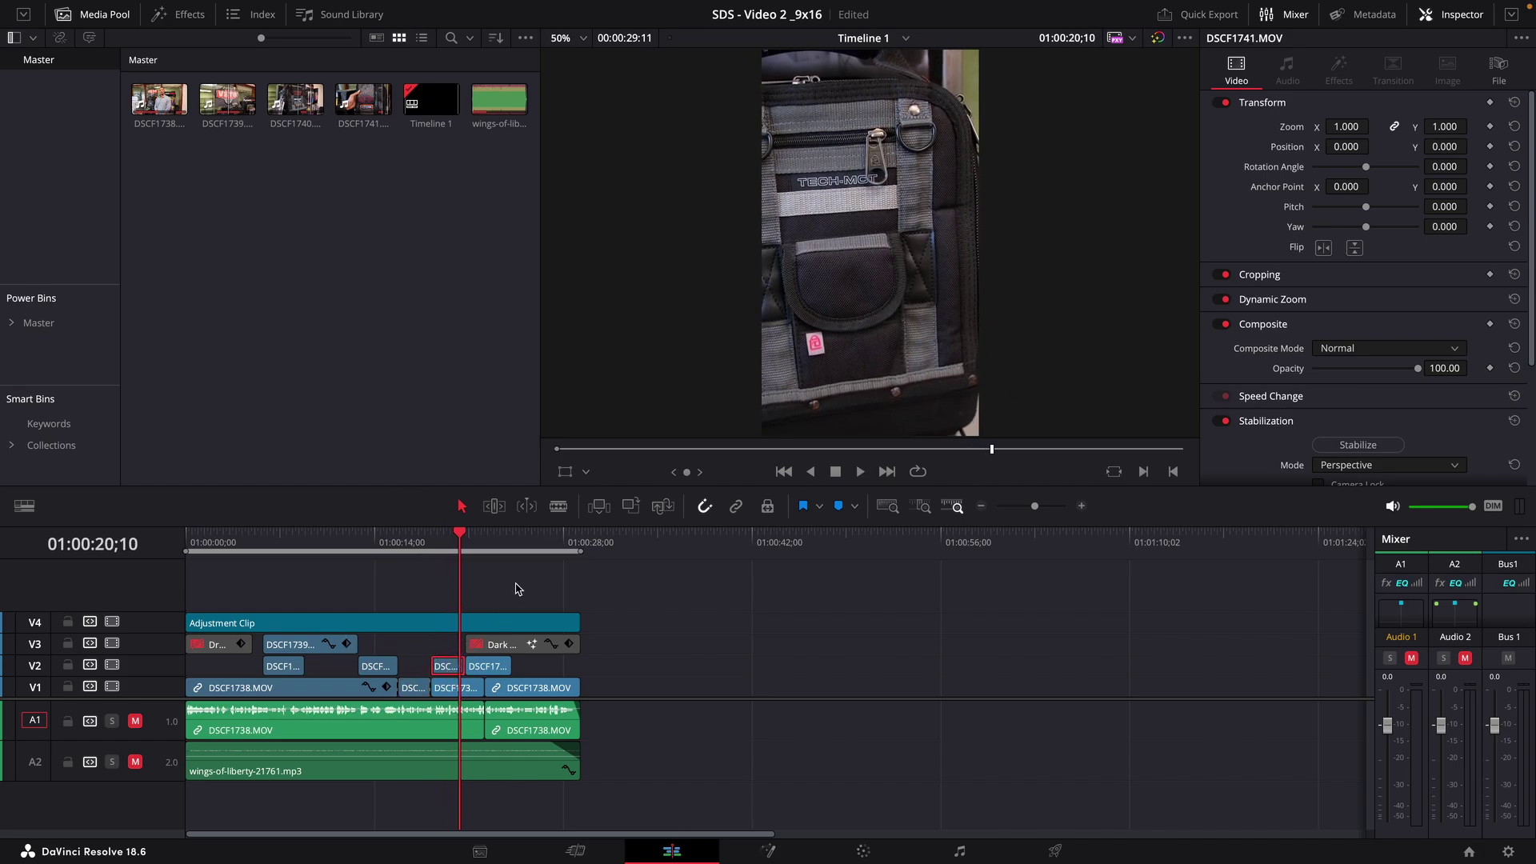
scroll(462, 649, "down", 2)
scroll(560, 650, "up", 5)
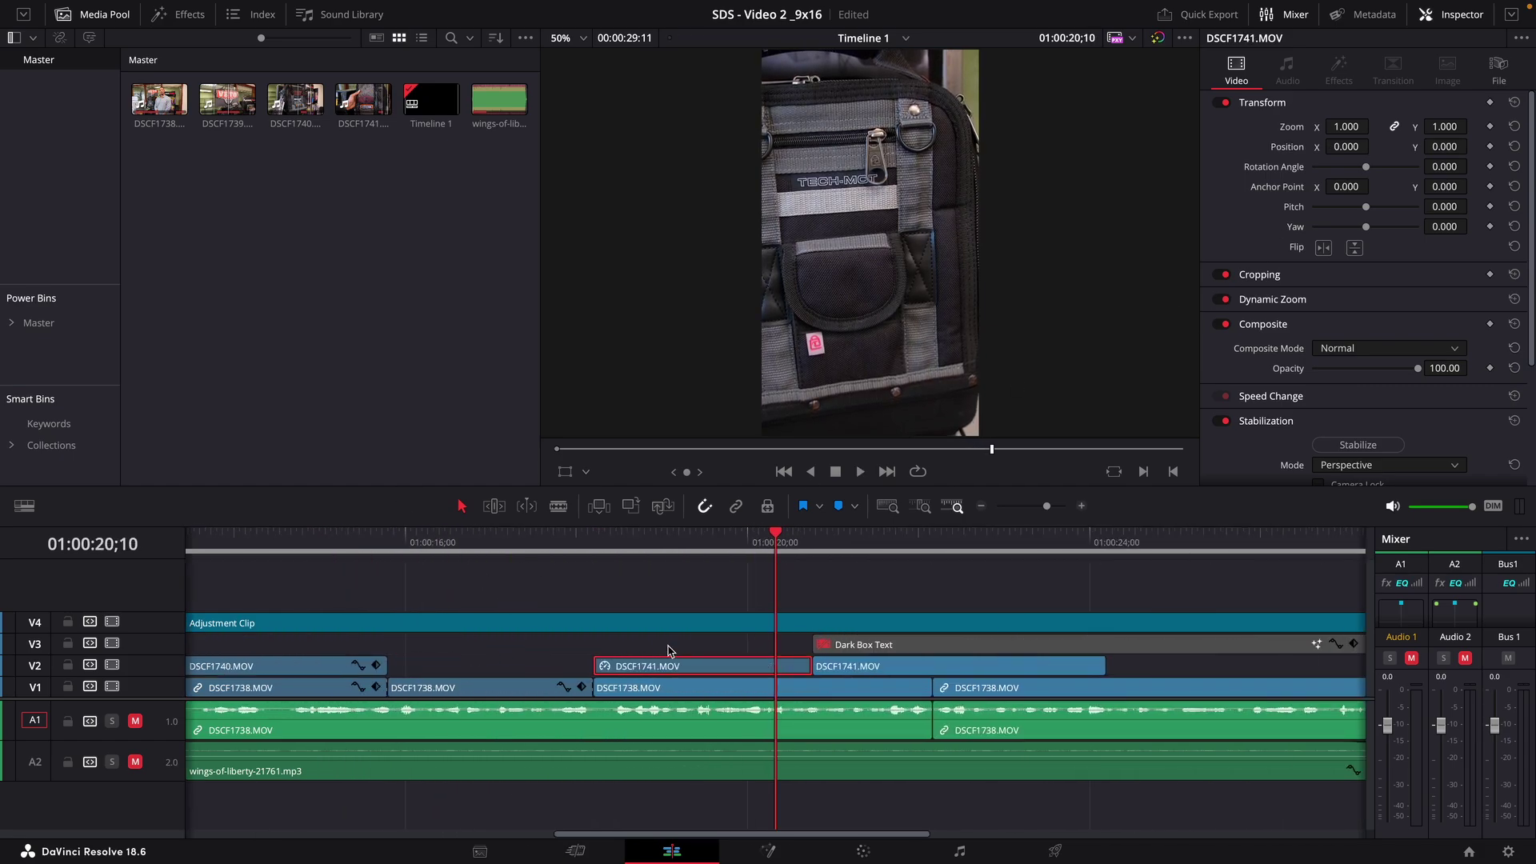
scroll(670, 650, "down", 2)
scroll(696, 657, "up", 2)
scroll(707, 662, "down", 1)
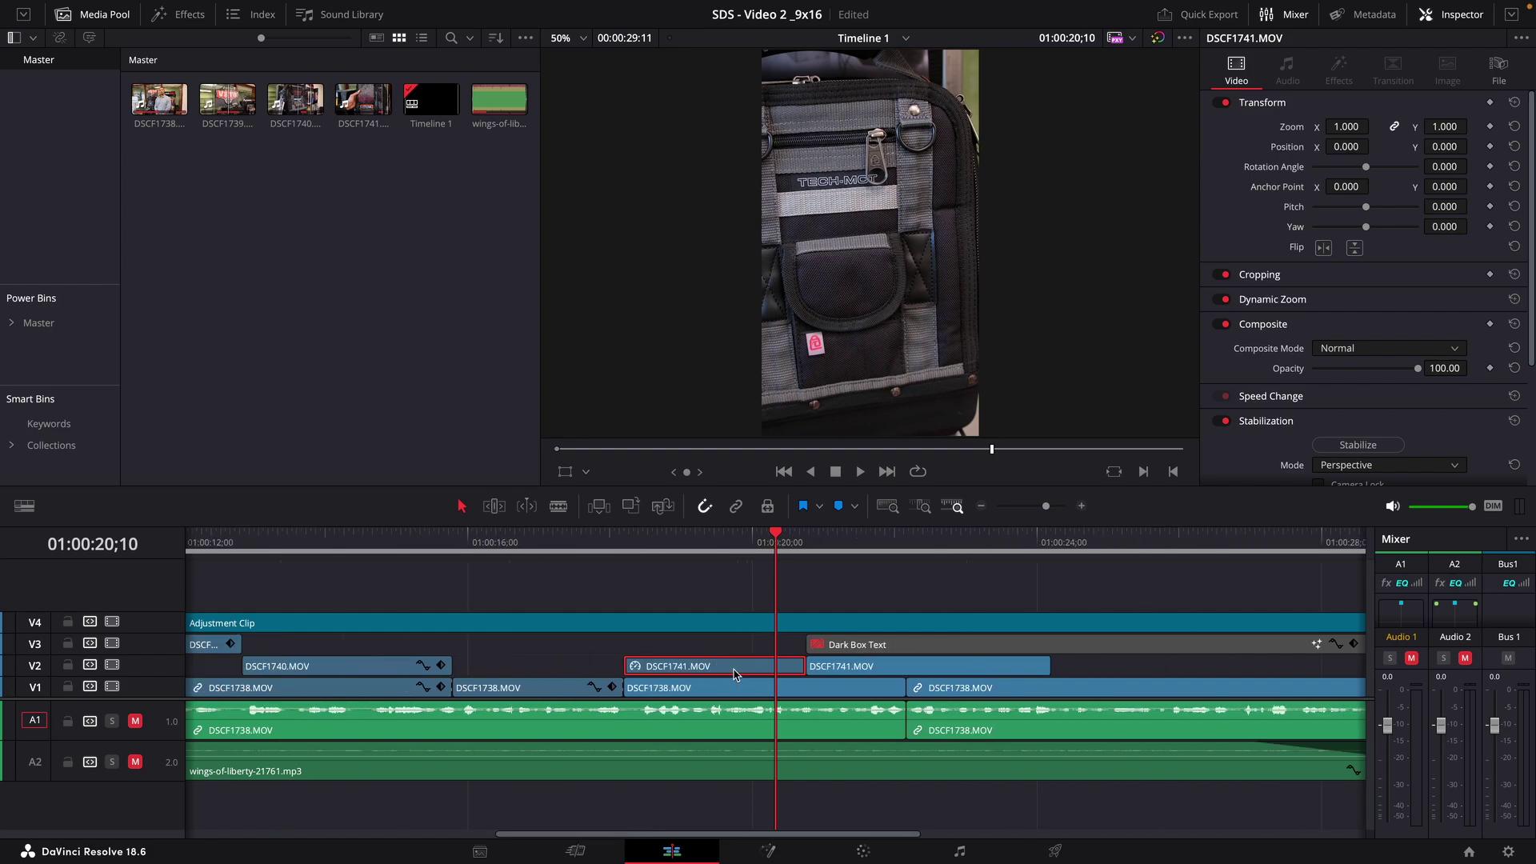
left_click_drag(1341, 150, 1387, 153)
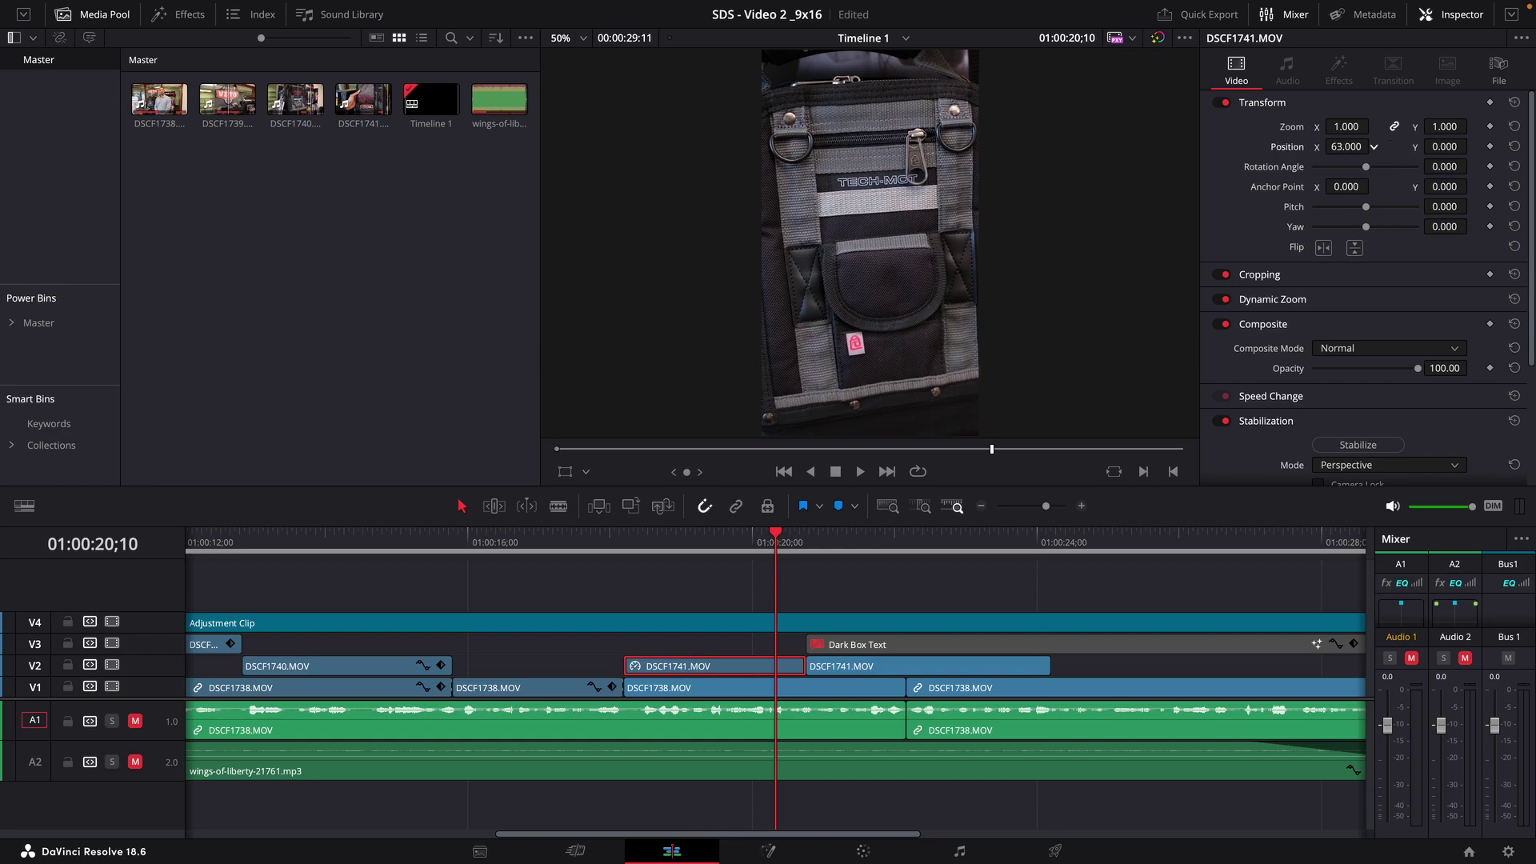
Play back the close-up, comparing its framing with Dynamic Zoom switched off and on
left_click(570, 547)
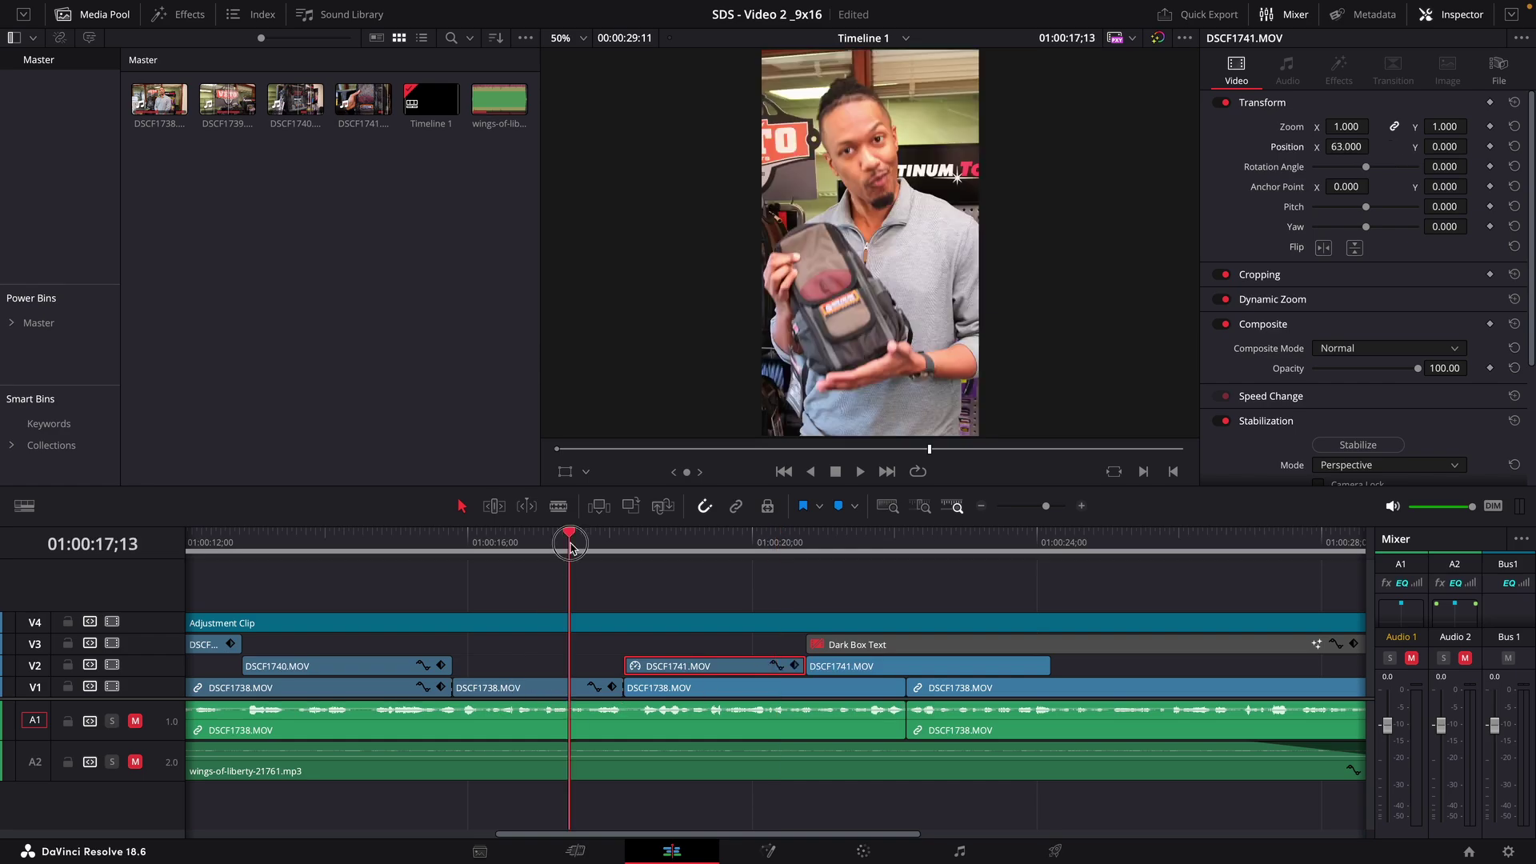
key("space")
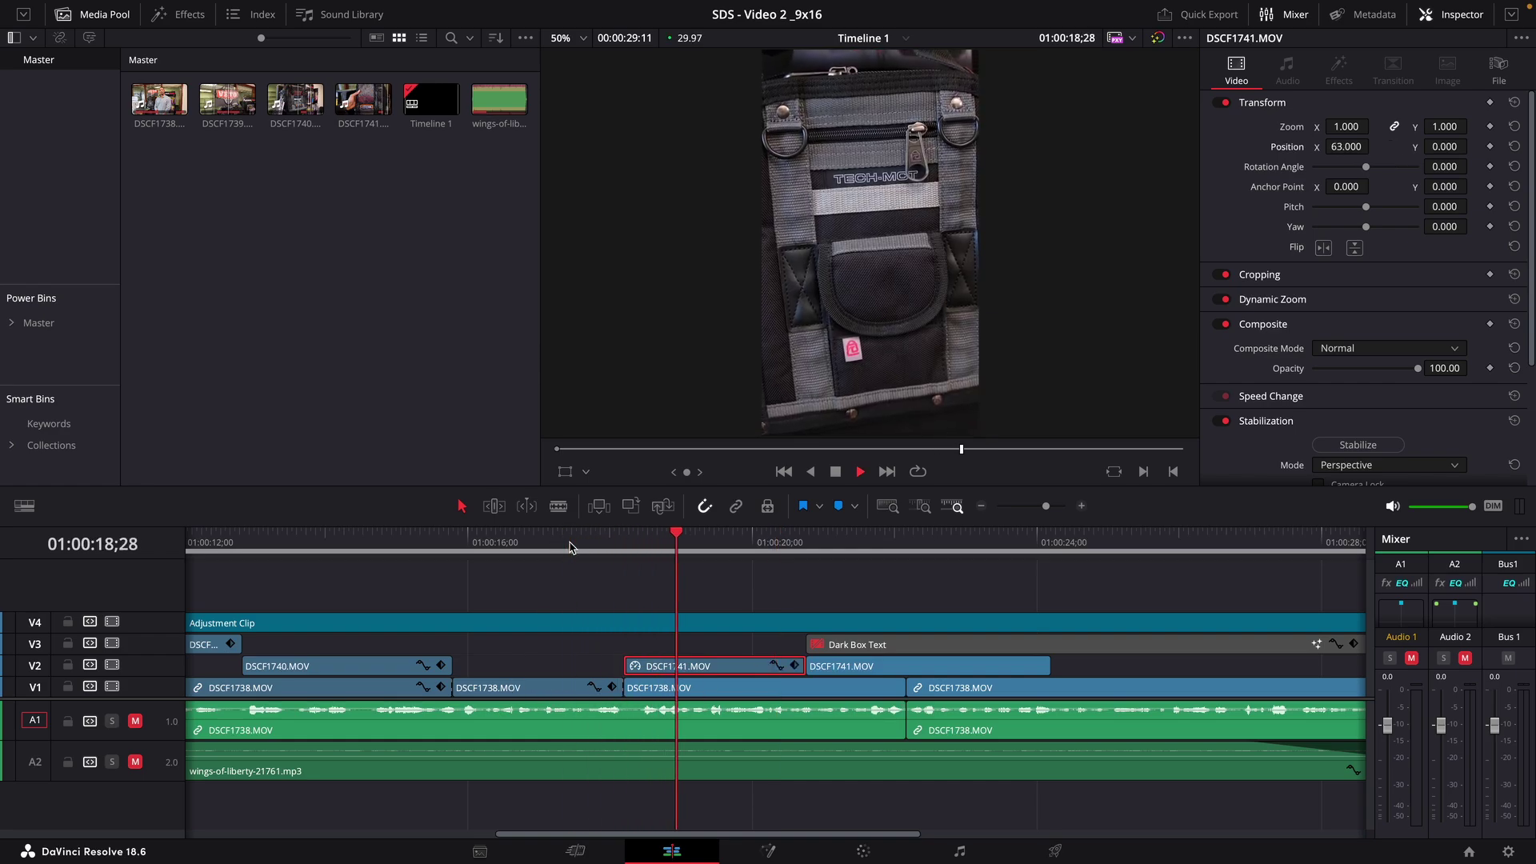
key("space")
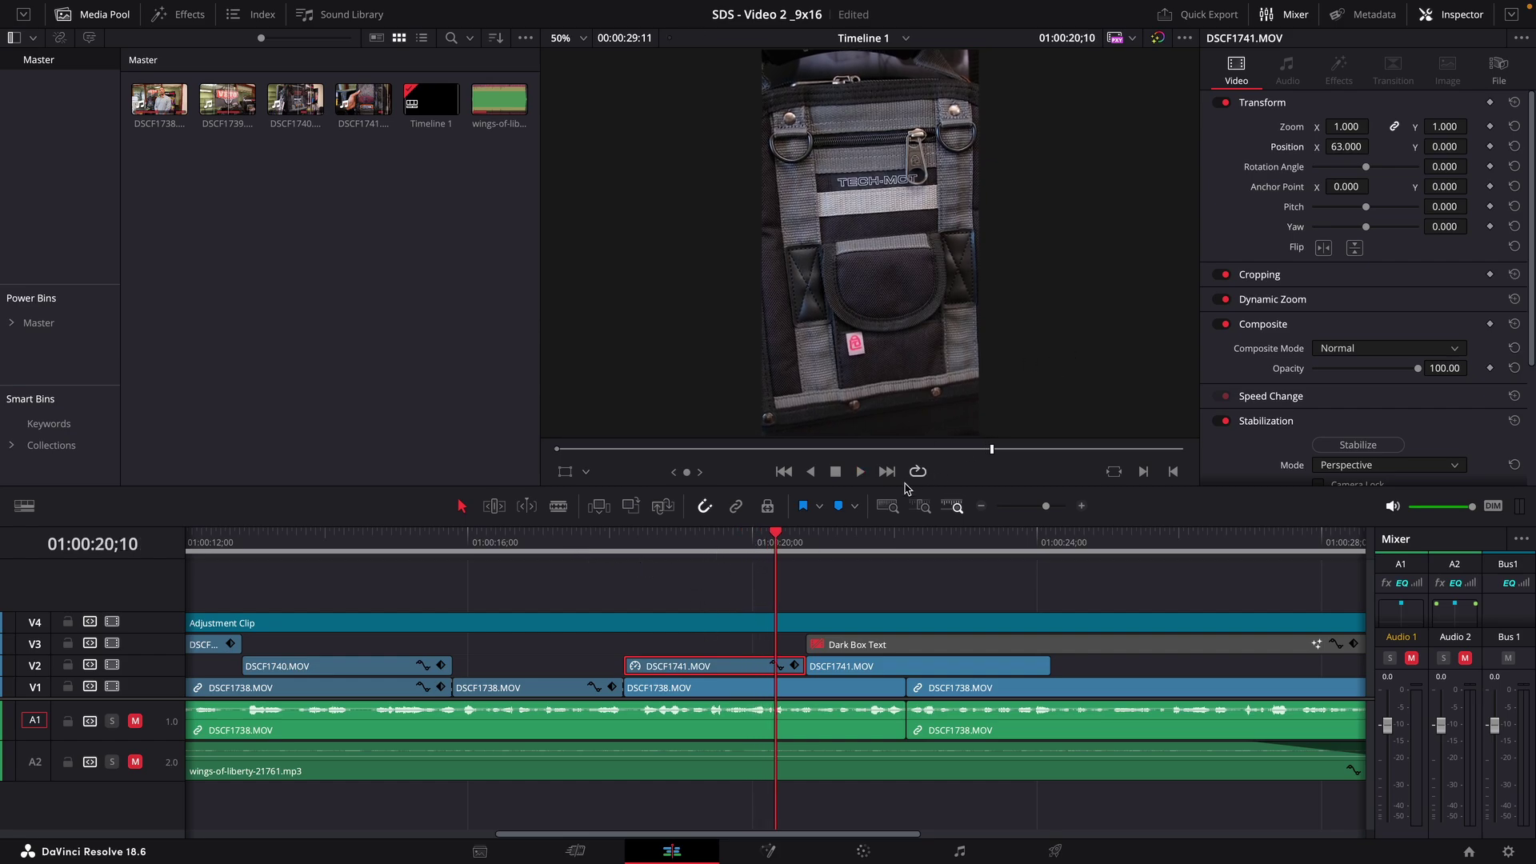
mouse_move(718, 552)
left_mouse_down()
mouse_move(629, 557)
mouse_move(709, 556)
left_mouse_up()
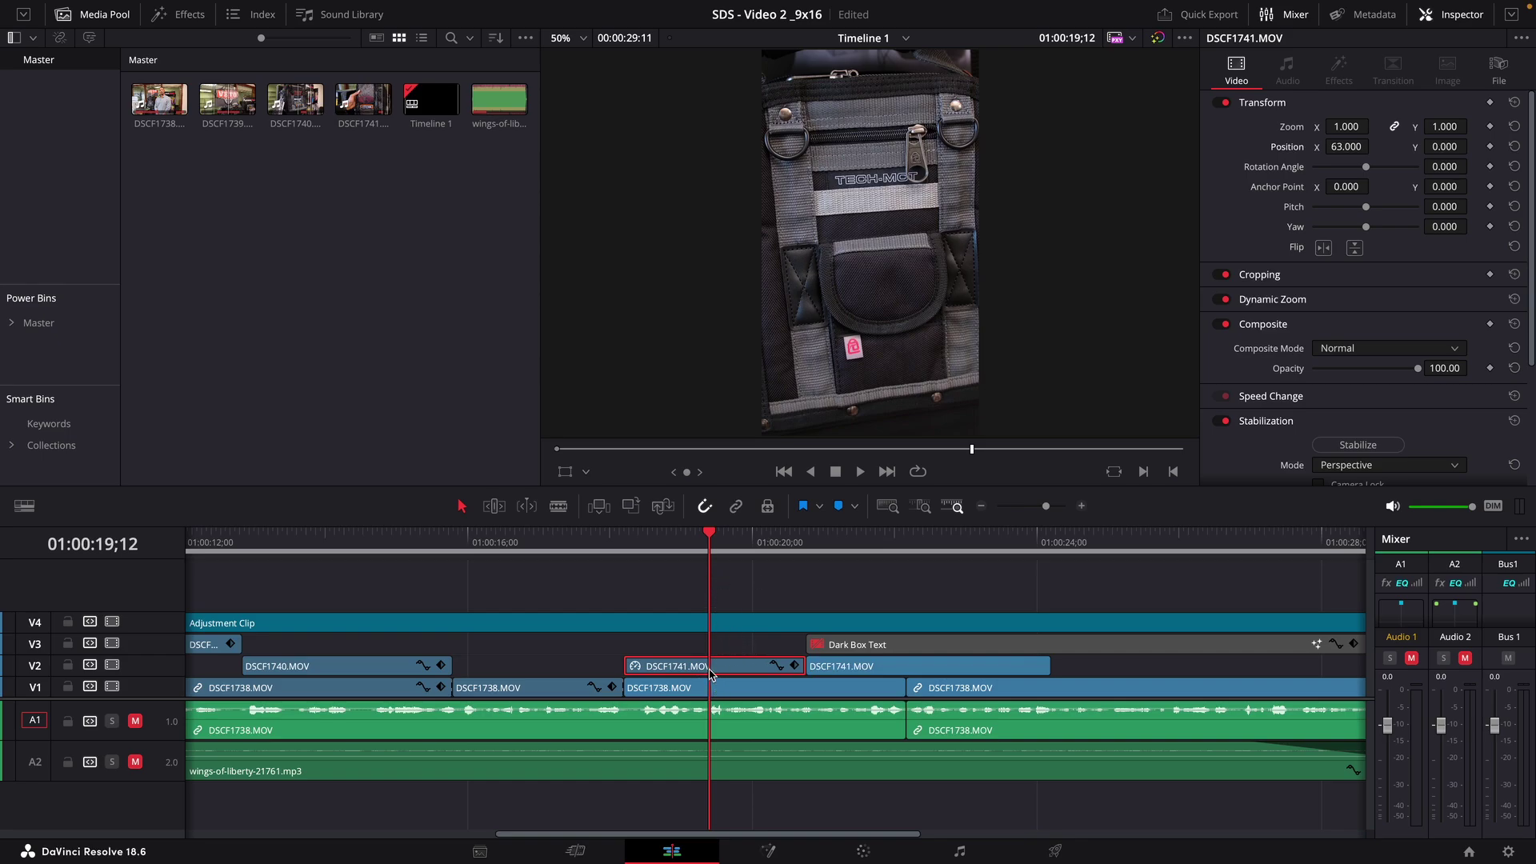
left_click(1220, 300)
left_click_drag(618, 533, 701, 538)
left_click(1225, 299)
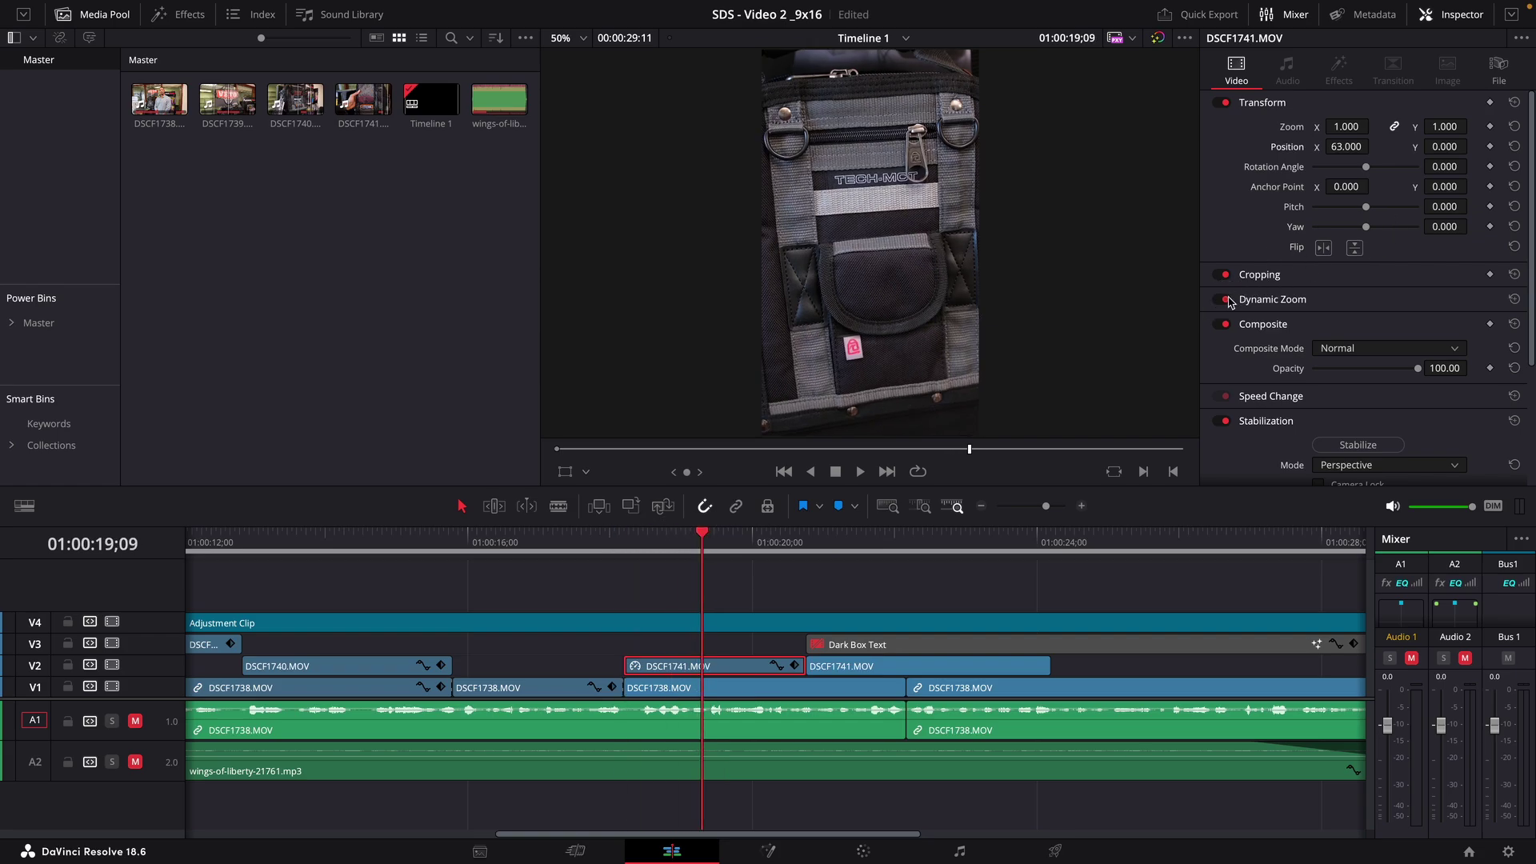
left_click(586, 537)
key("space")
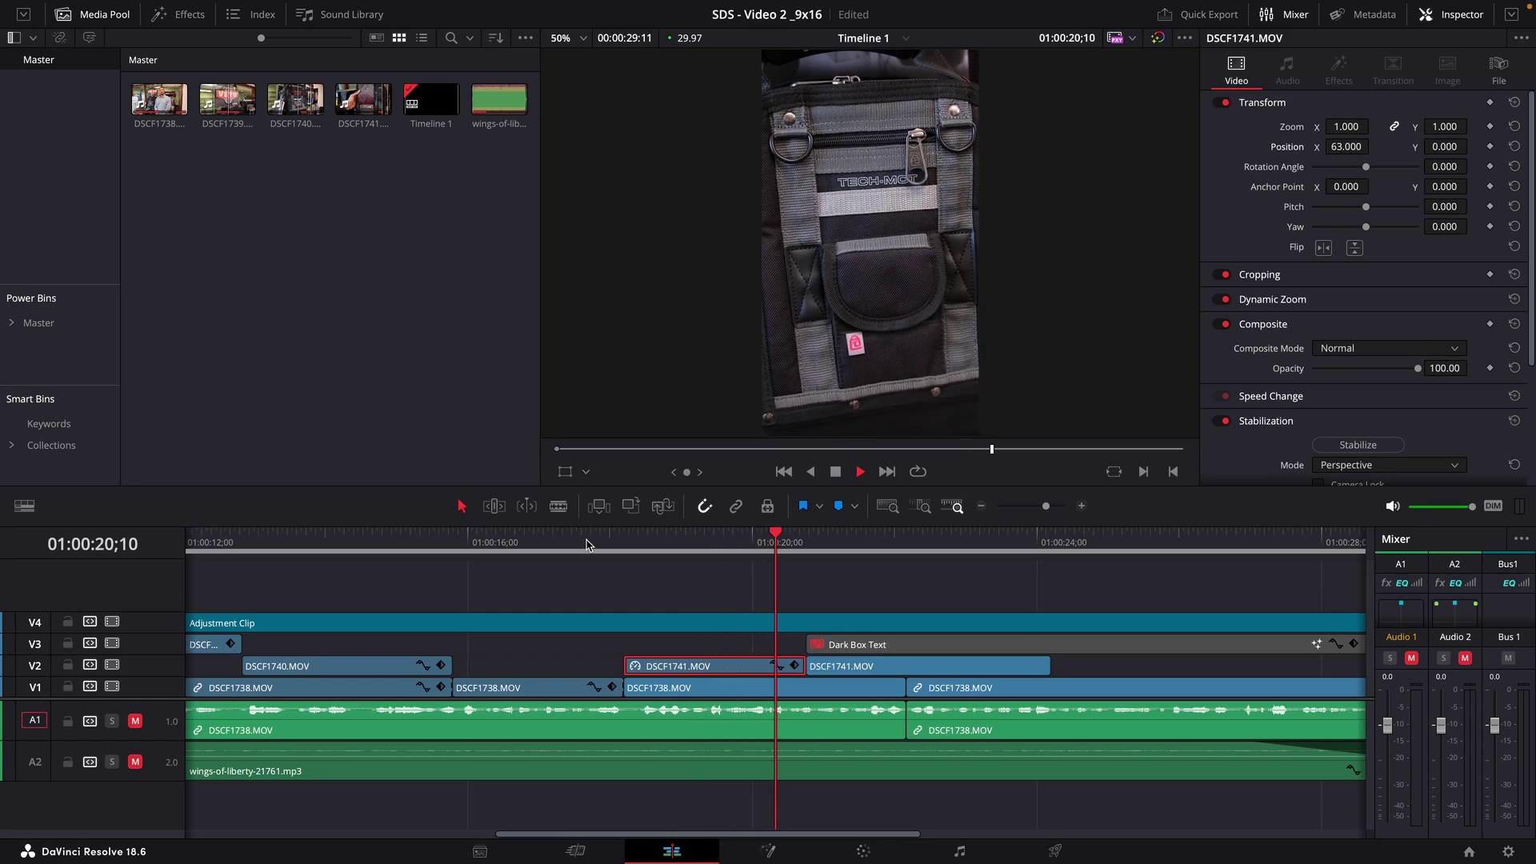
key("space")
left_click(658, 547)
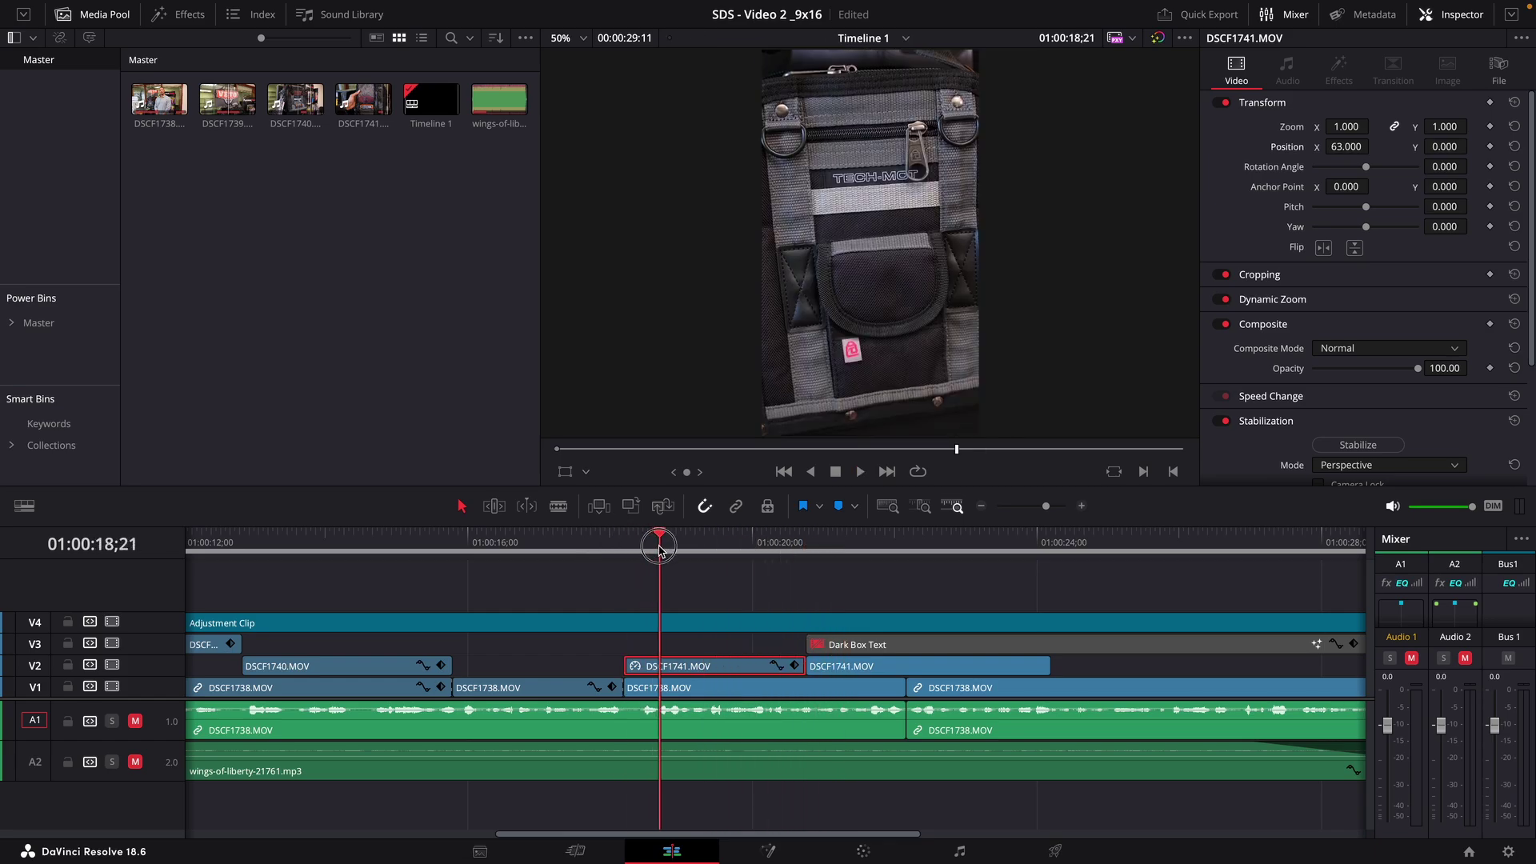
Try smaller zoom values on the DSCF1741.MOV close-up, reset Zoom to 1.000, and save
left_click_drag(660, 550, 662, 550)
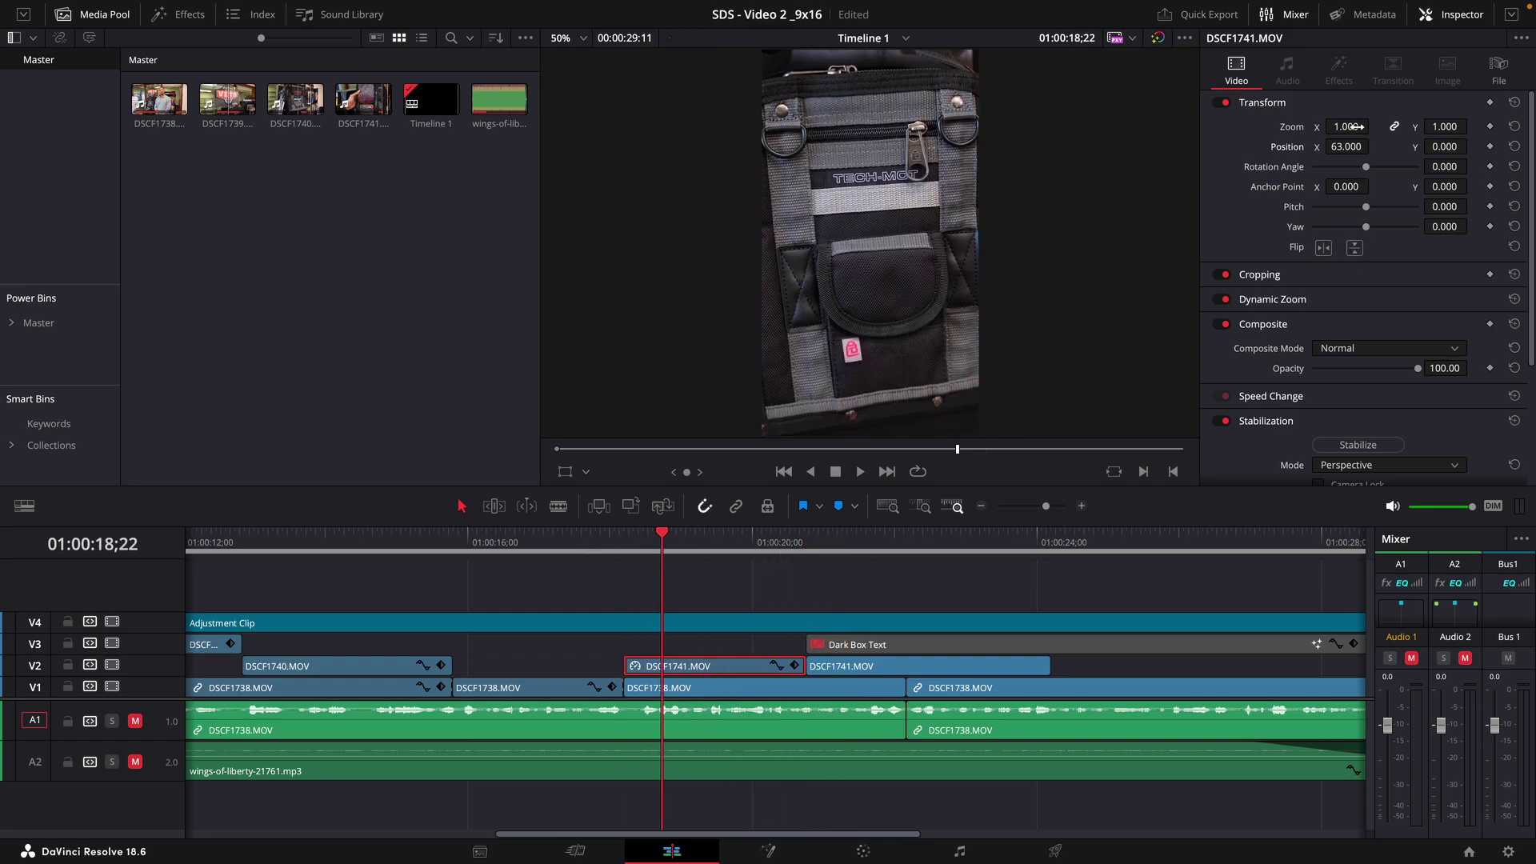
left_click_drag(1352, 126, 1309, 147)
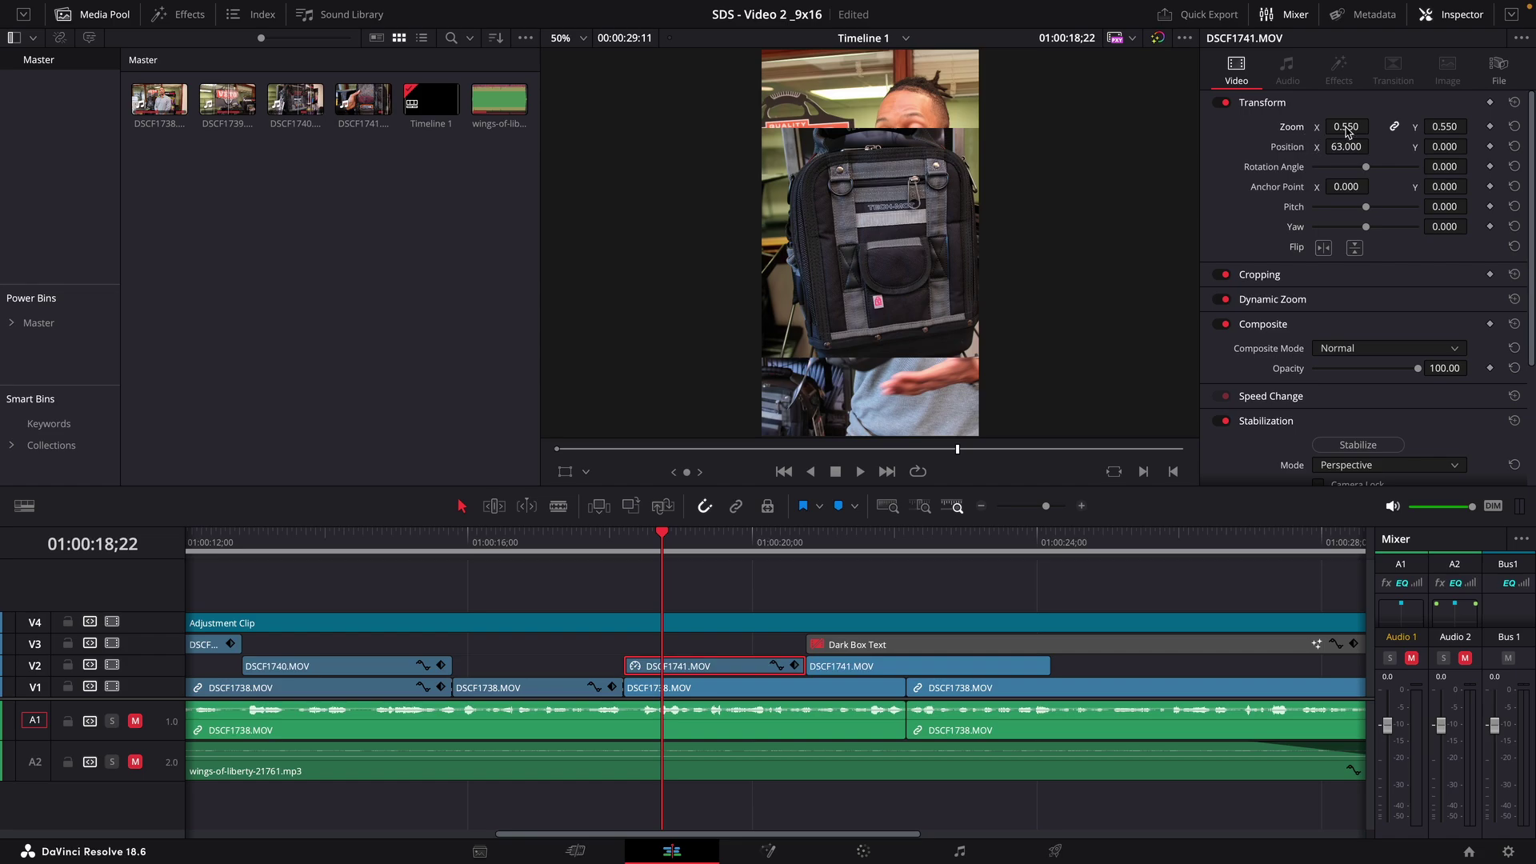
key("ctrl+s")
double_click(1348, 128)
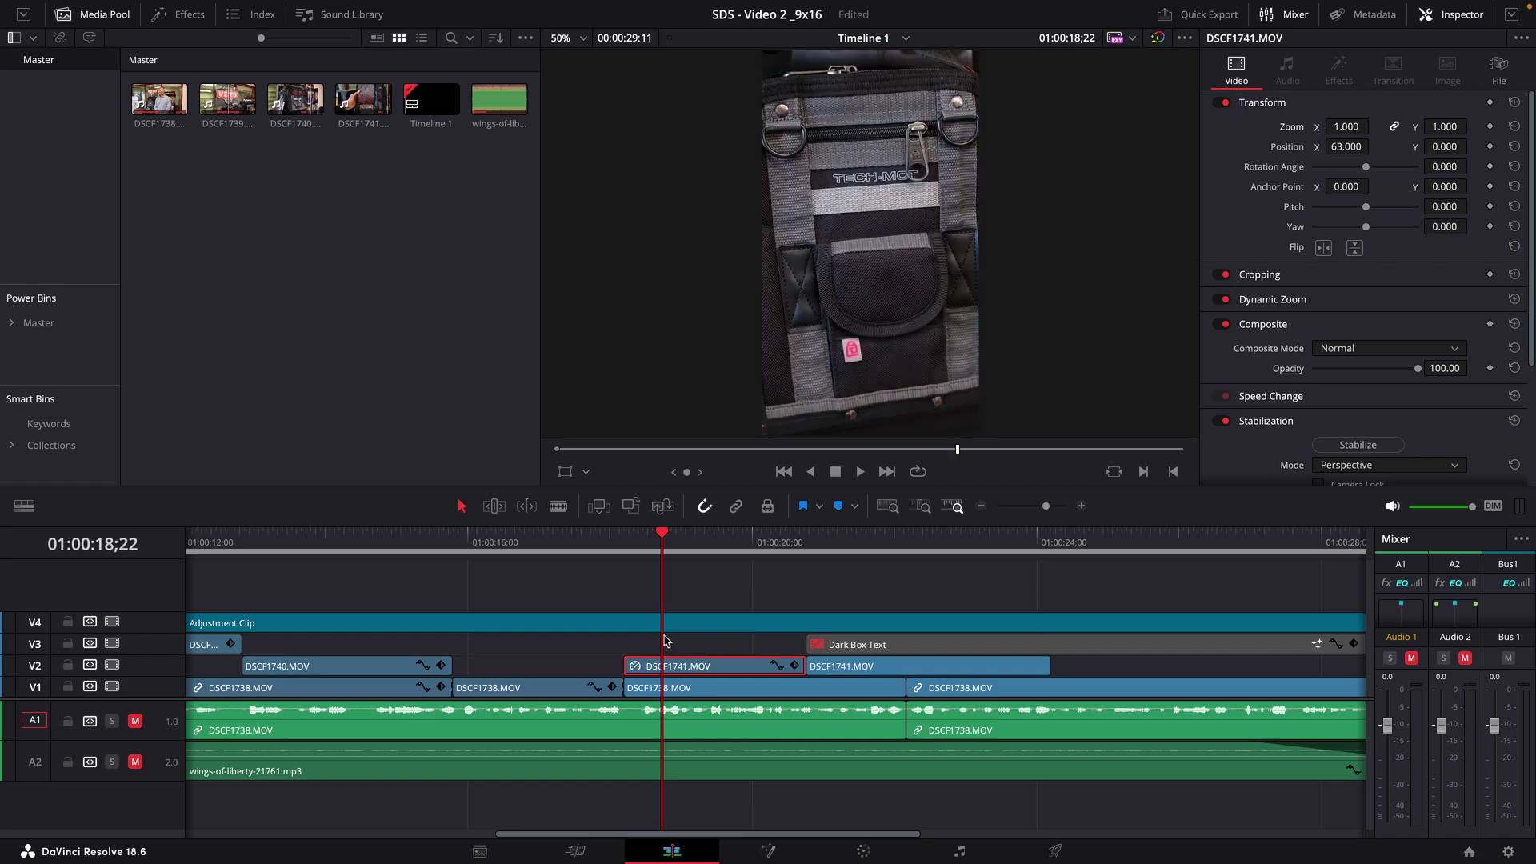
key("ctrl+s")
left_click_drag(658, 548, 702, 548)
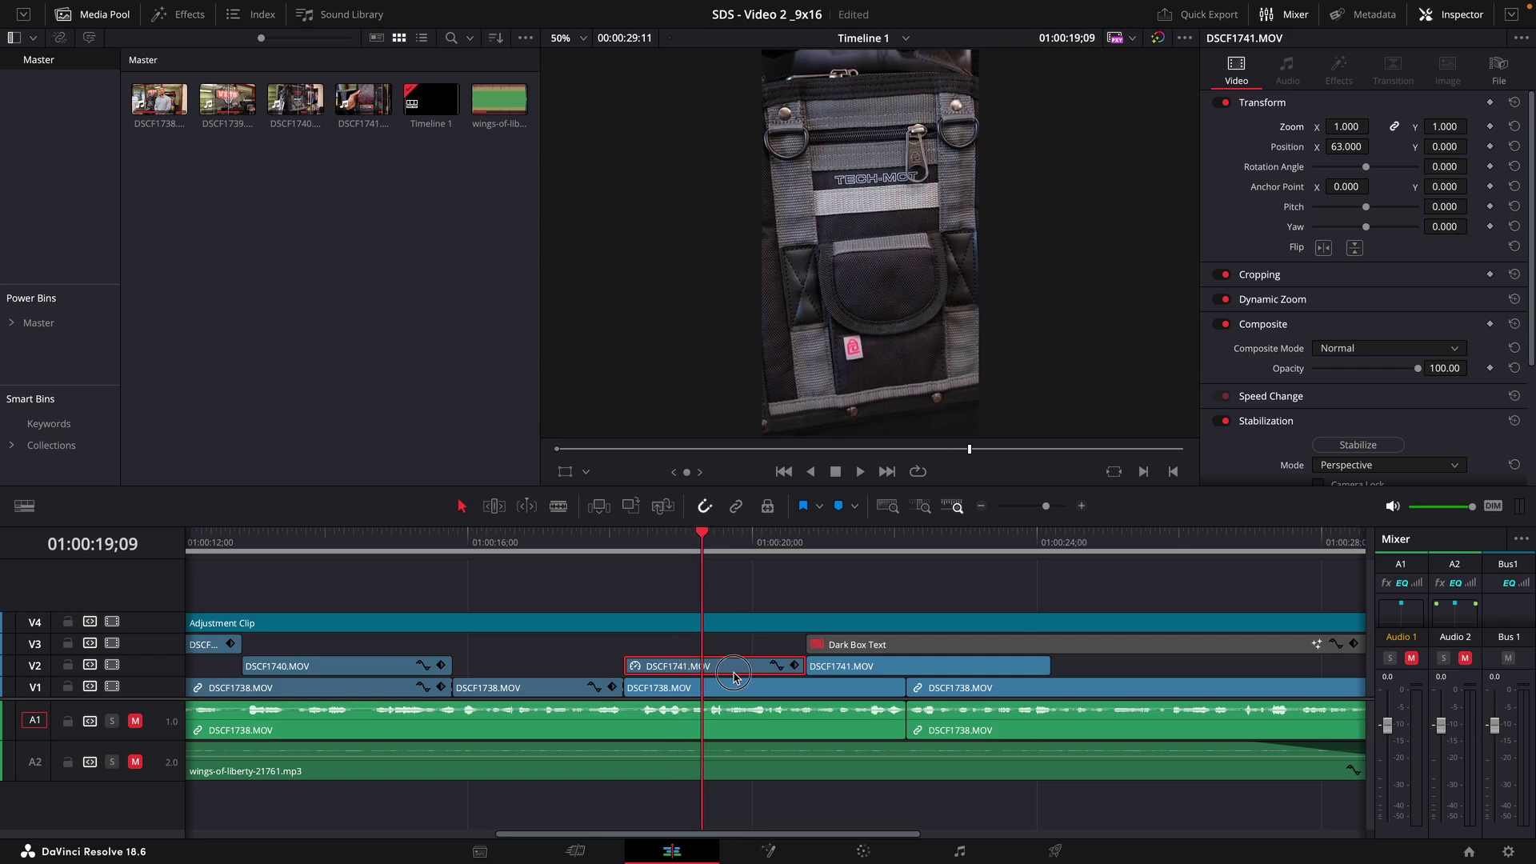
left_click_drag(1343, 116, 1299, 140)
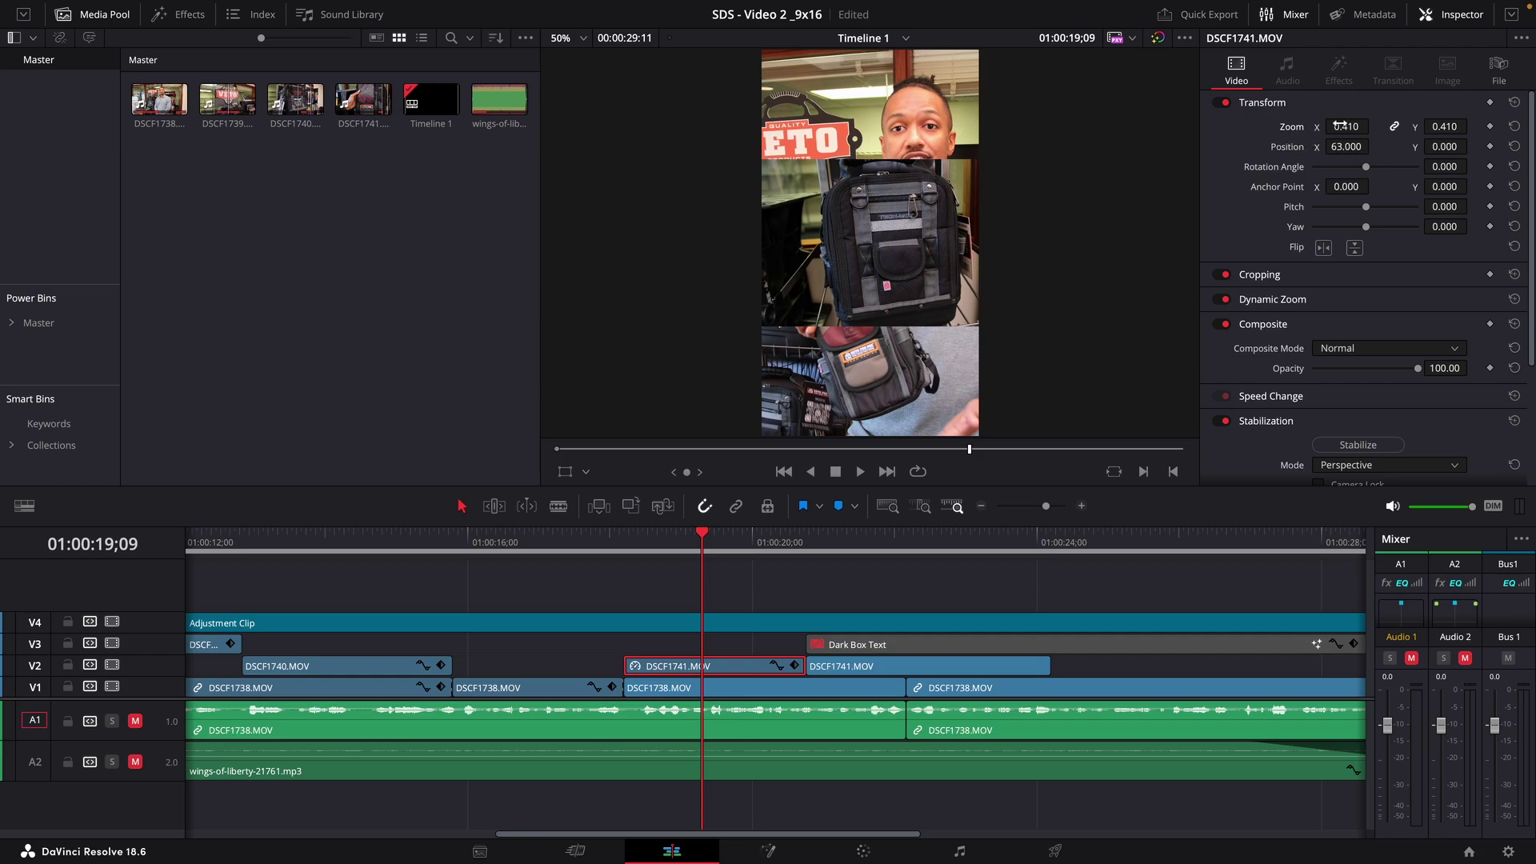
double_click(1291, 126)
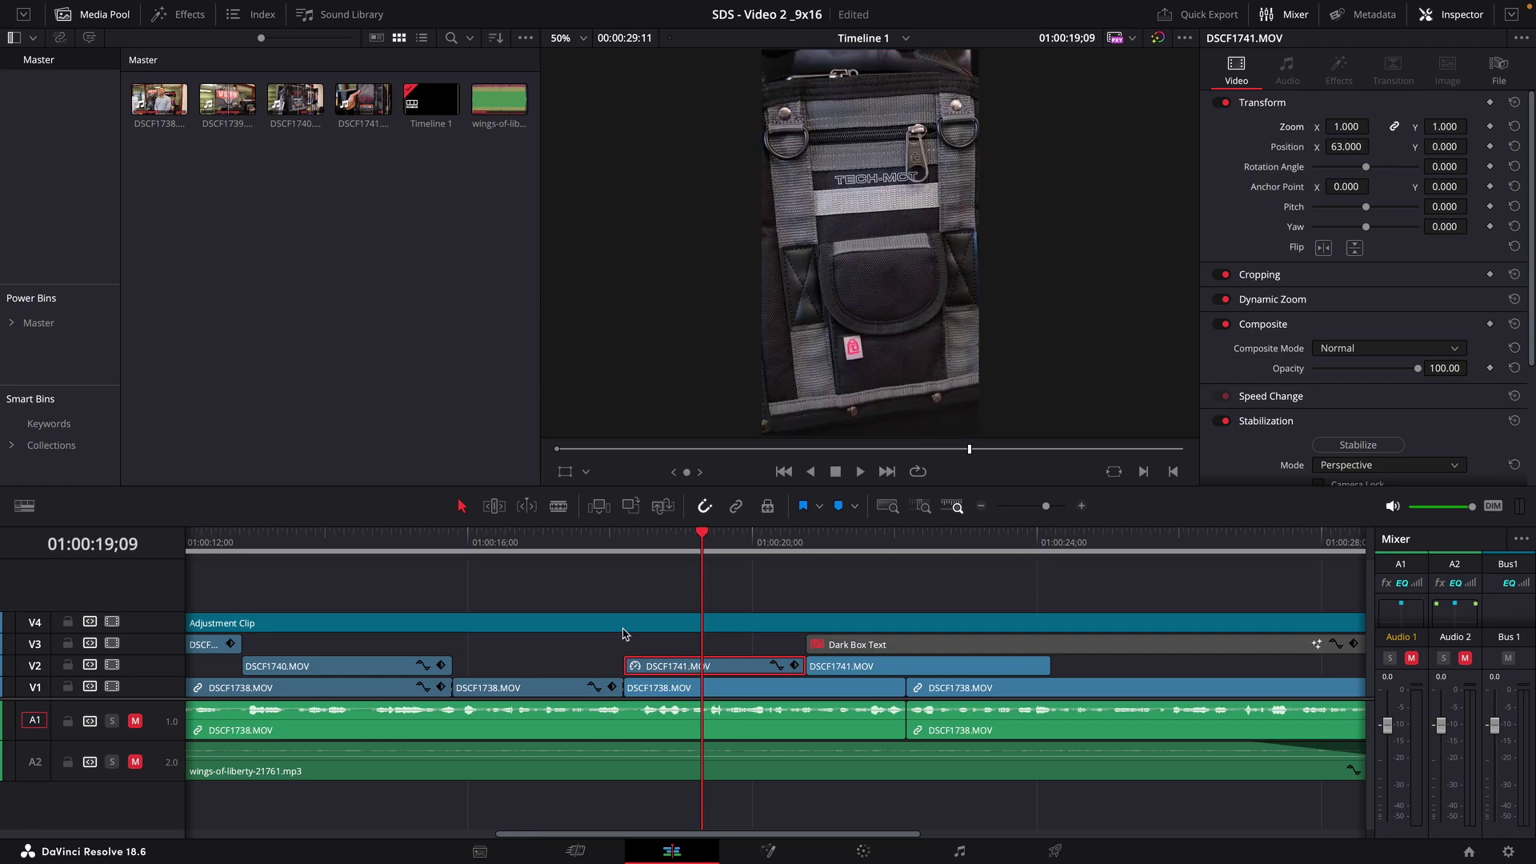
left_click_drag(593, 546, 587, 552)
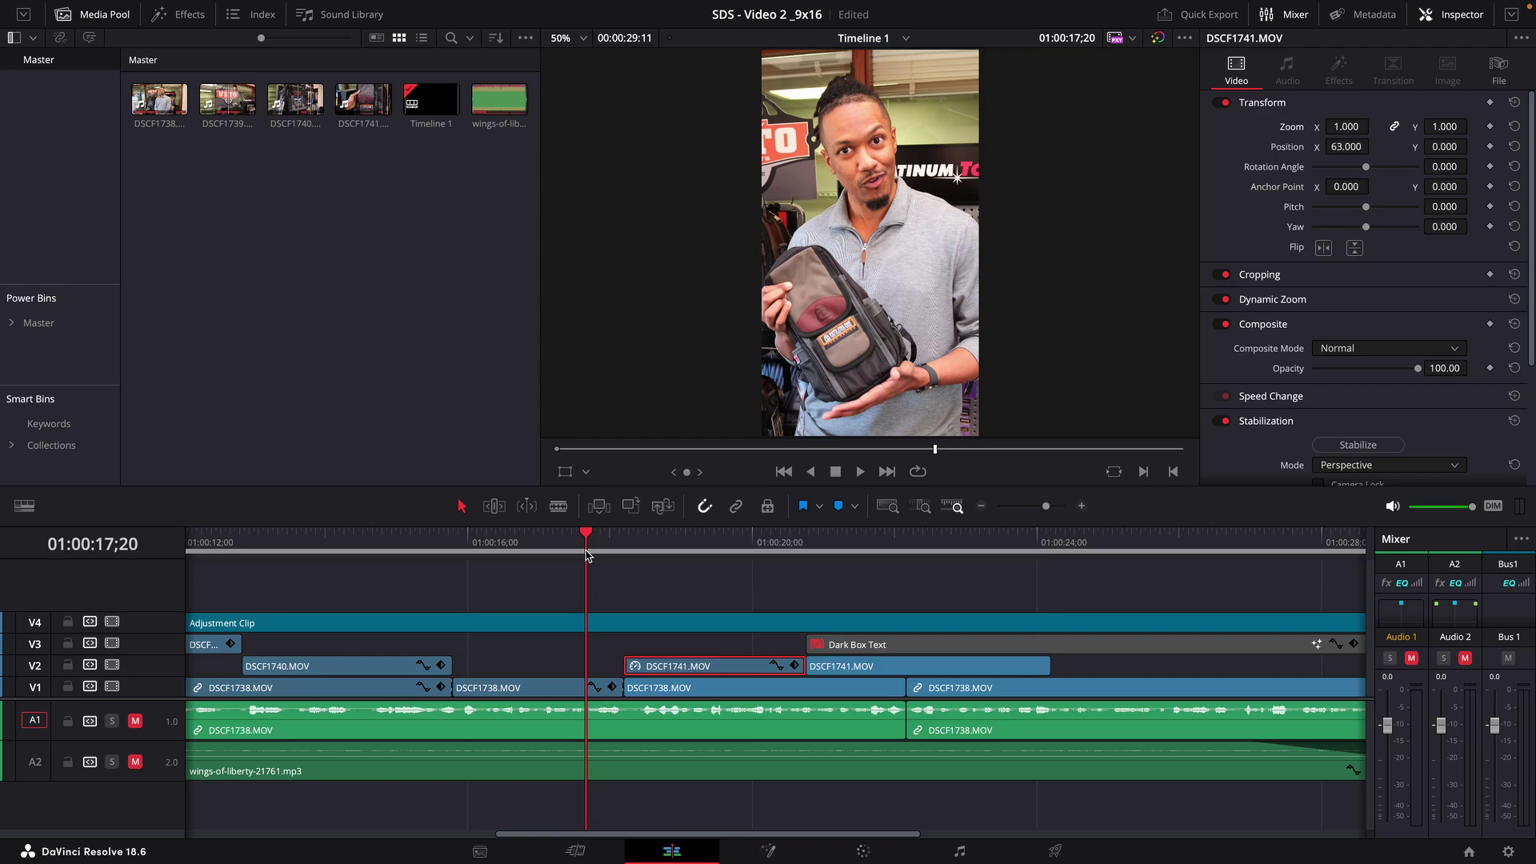
Deselect the close-up, play the edit, and scrub ahead to the VETO PRO PAC badge shot
left_click(646, 598)
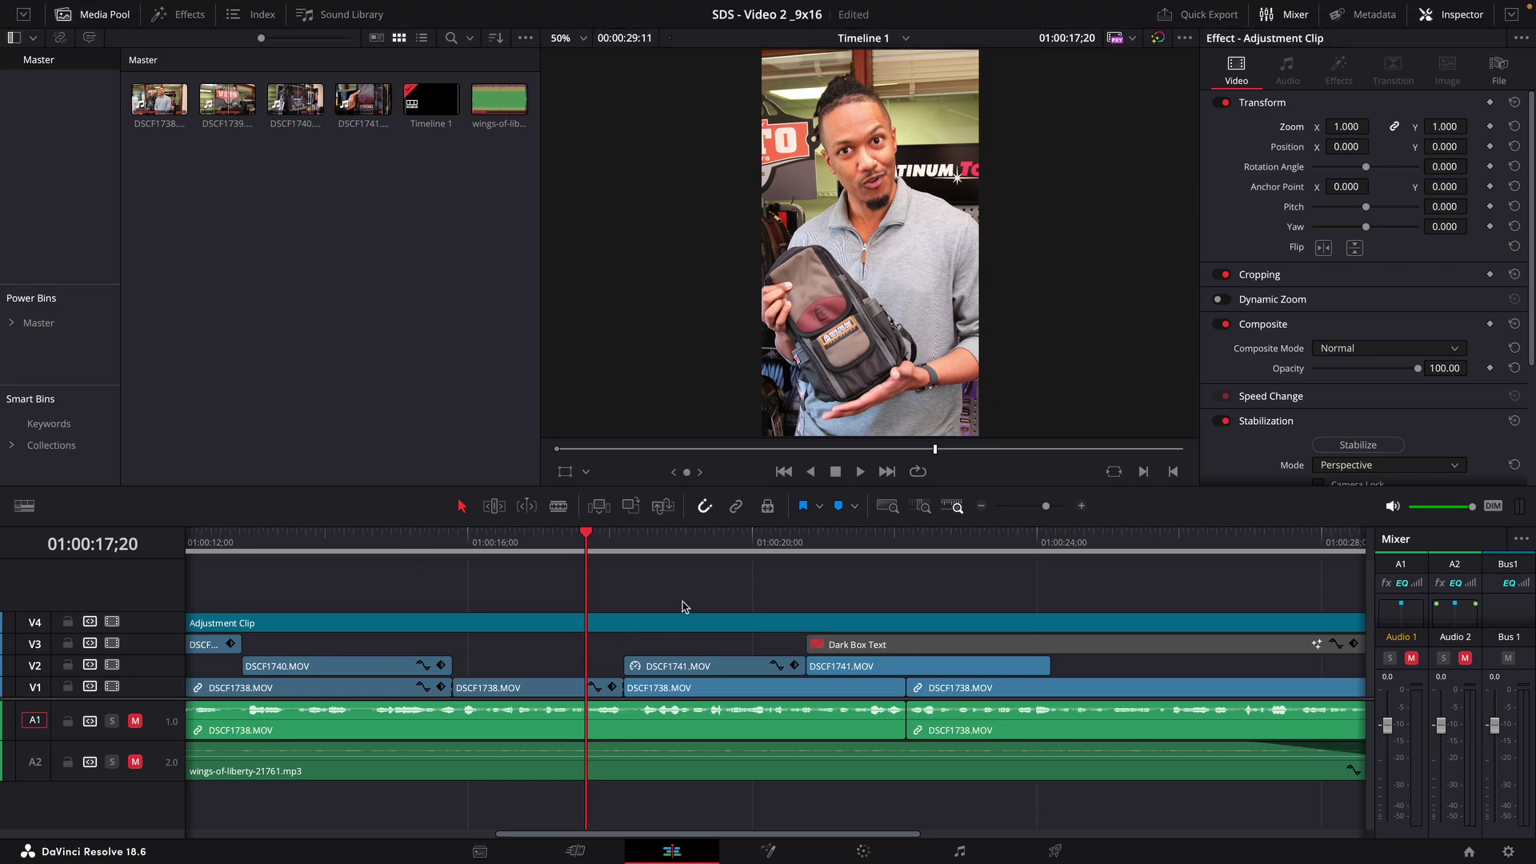
key("space")
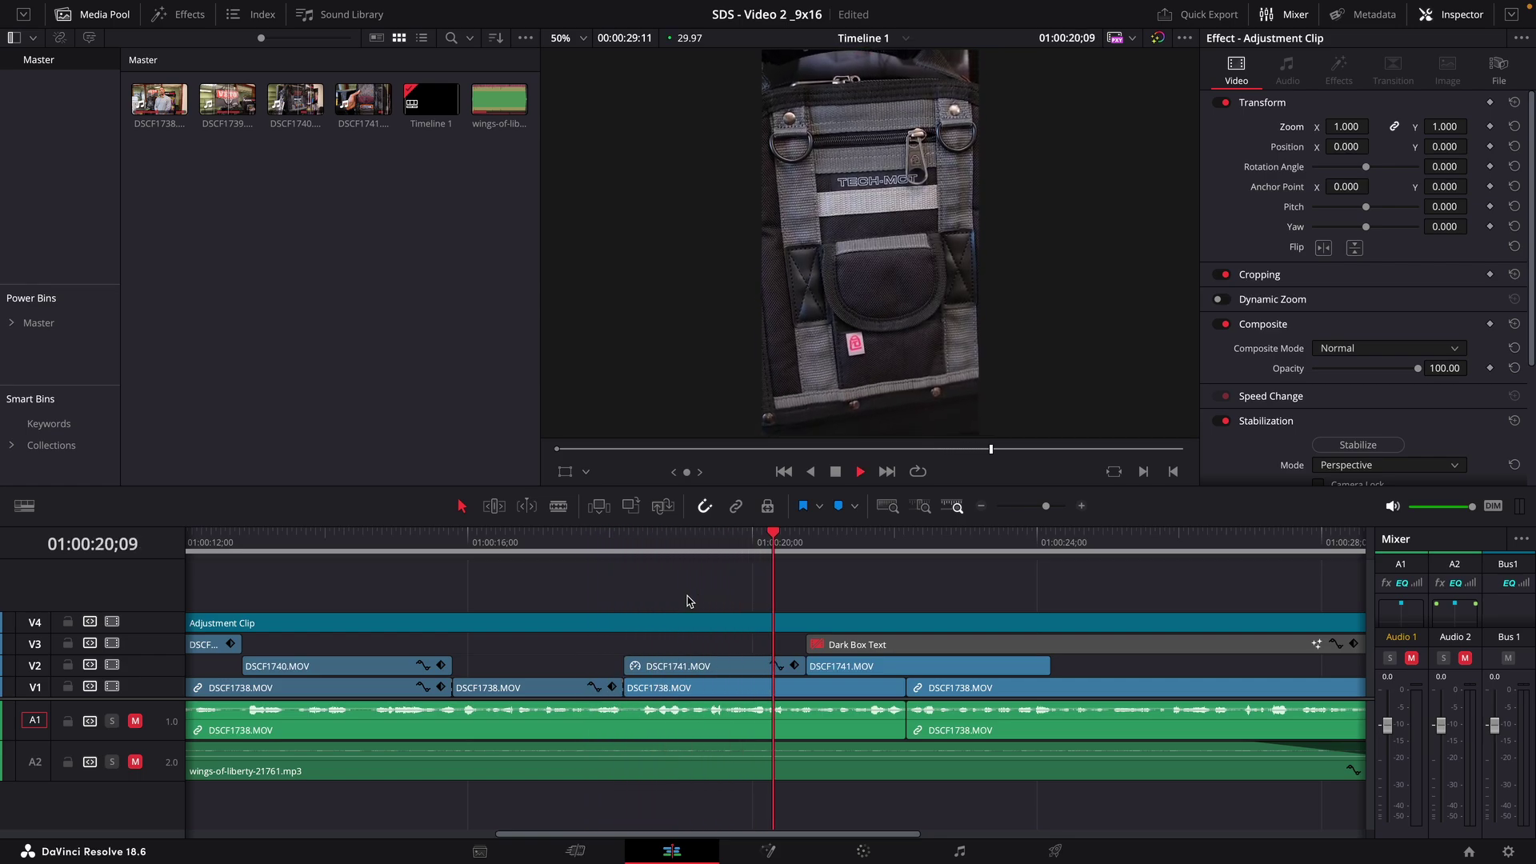
key("space")
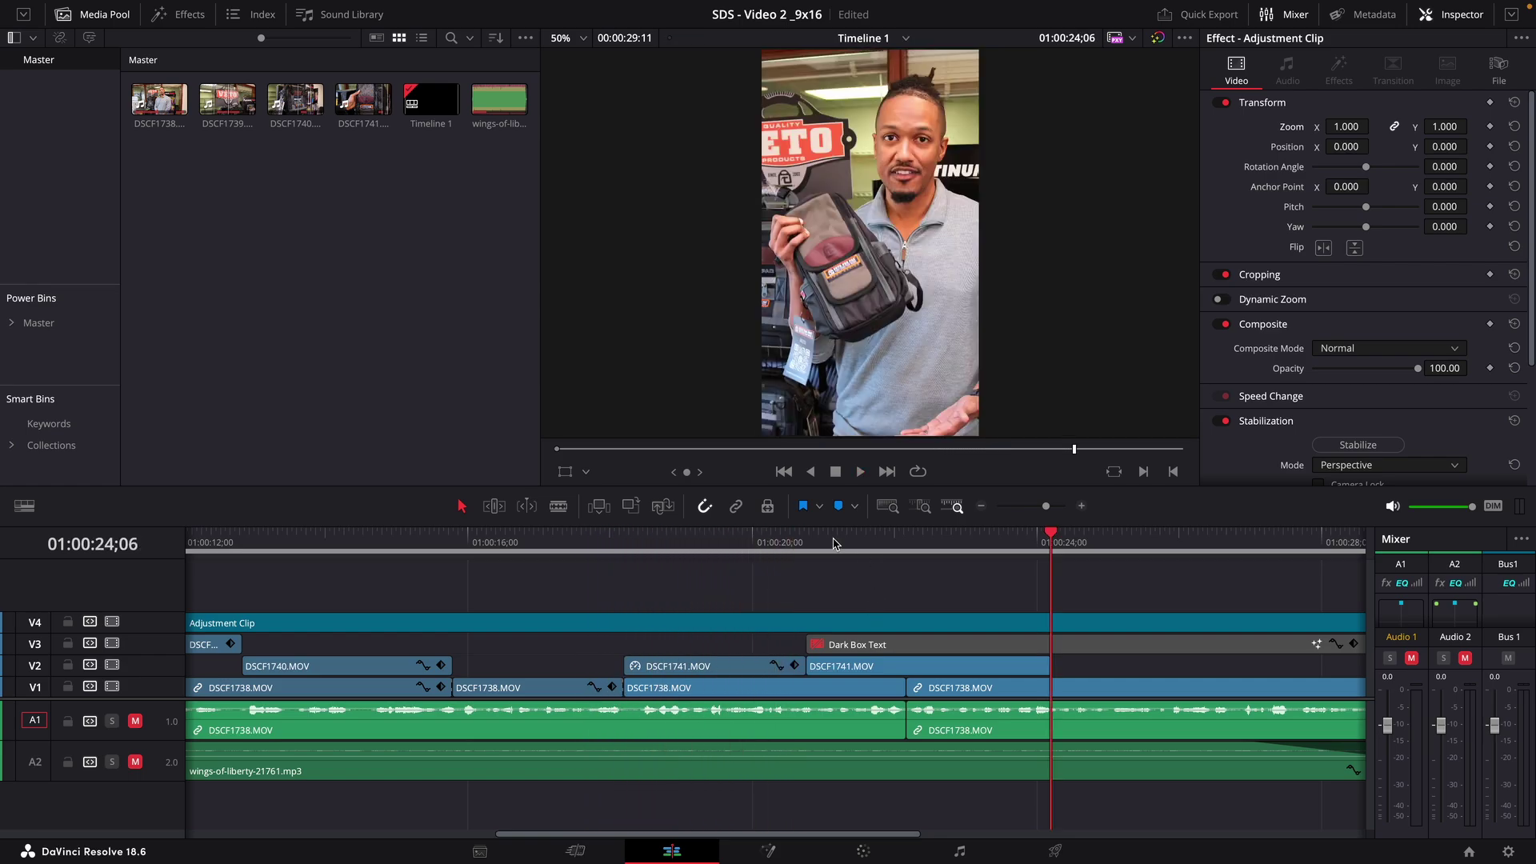
left_click_drag(909, 550, 806, 570)
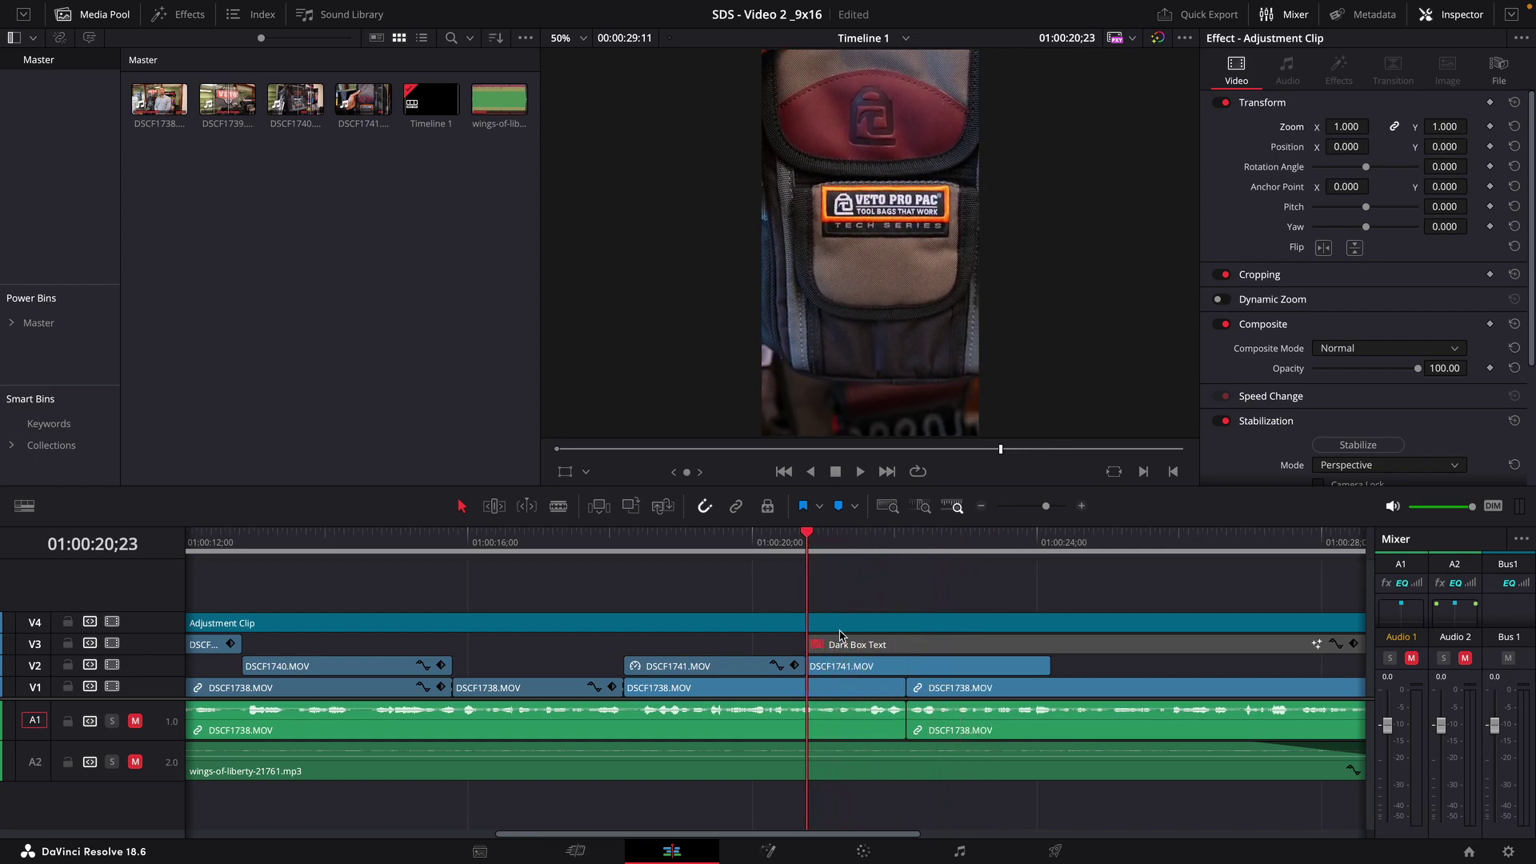
Open the second DSCF1741.MOV clip in the Source viewer, pick a new start, and drop it onto new track V5
left_click(871, 677)
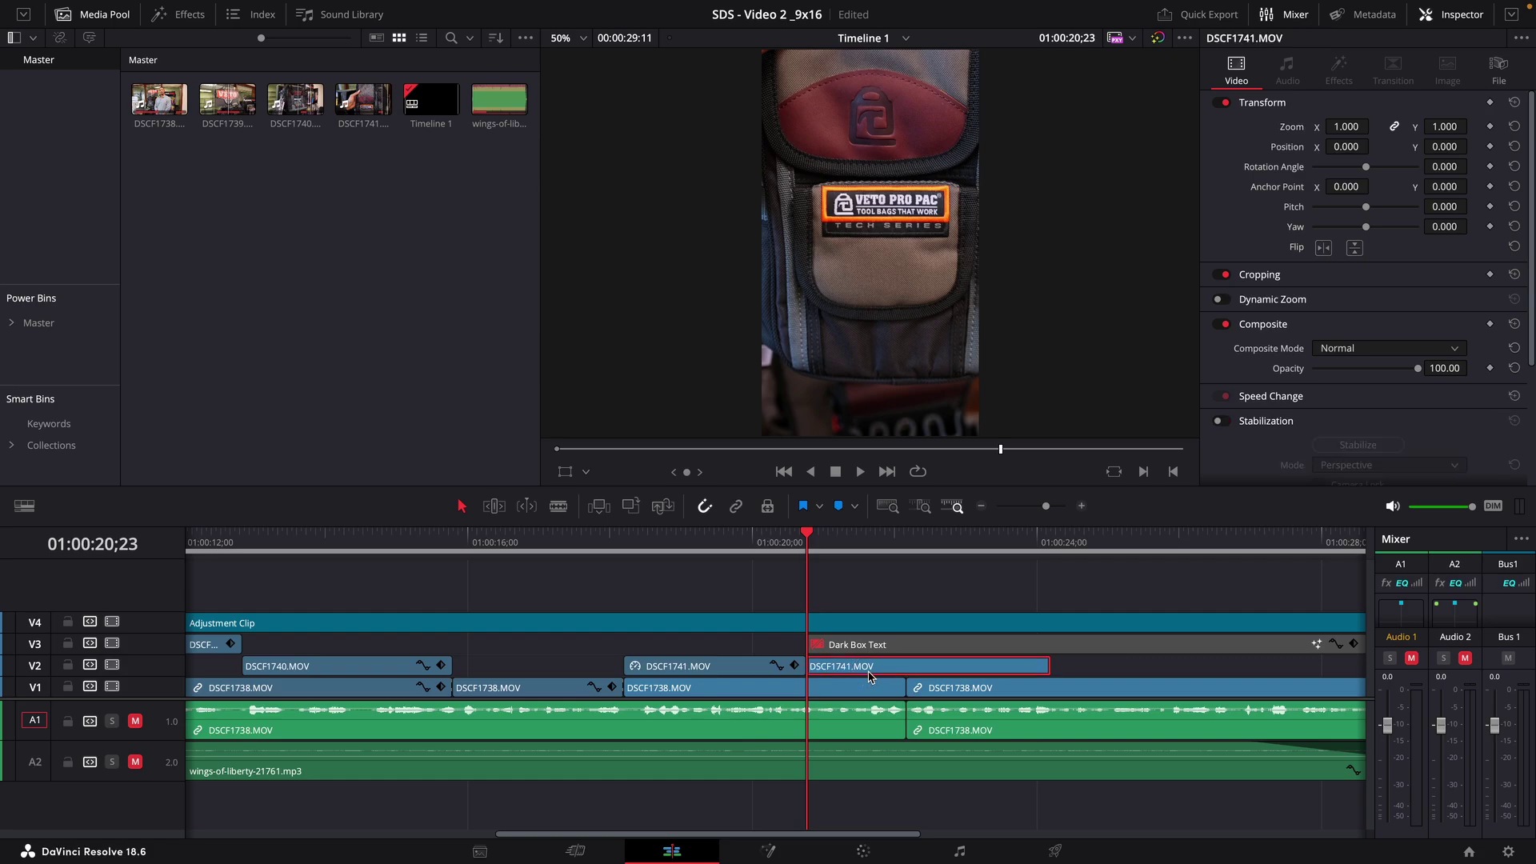
double_click(871, 677)
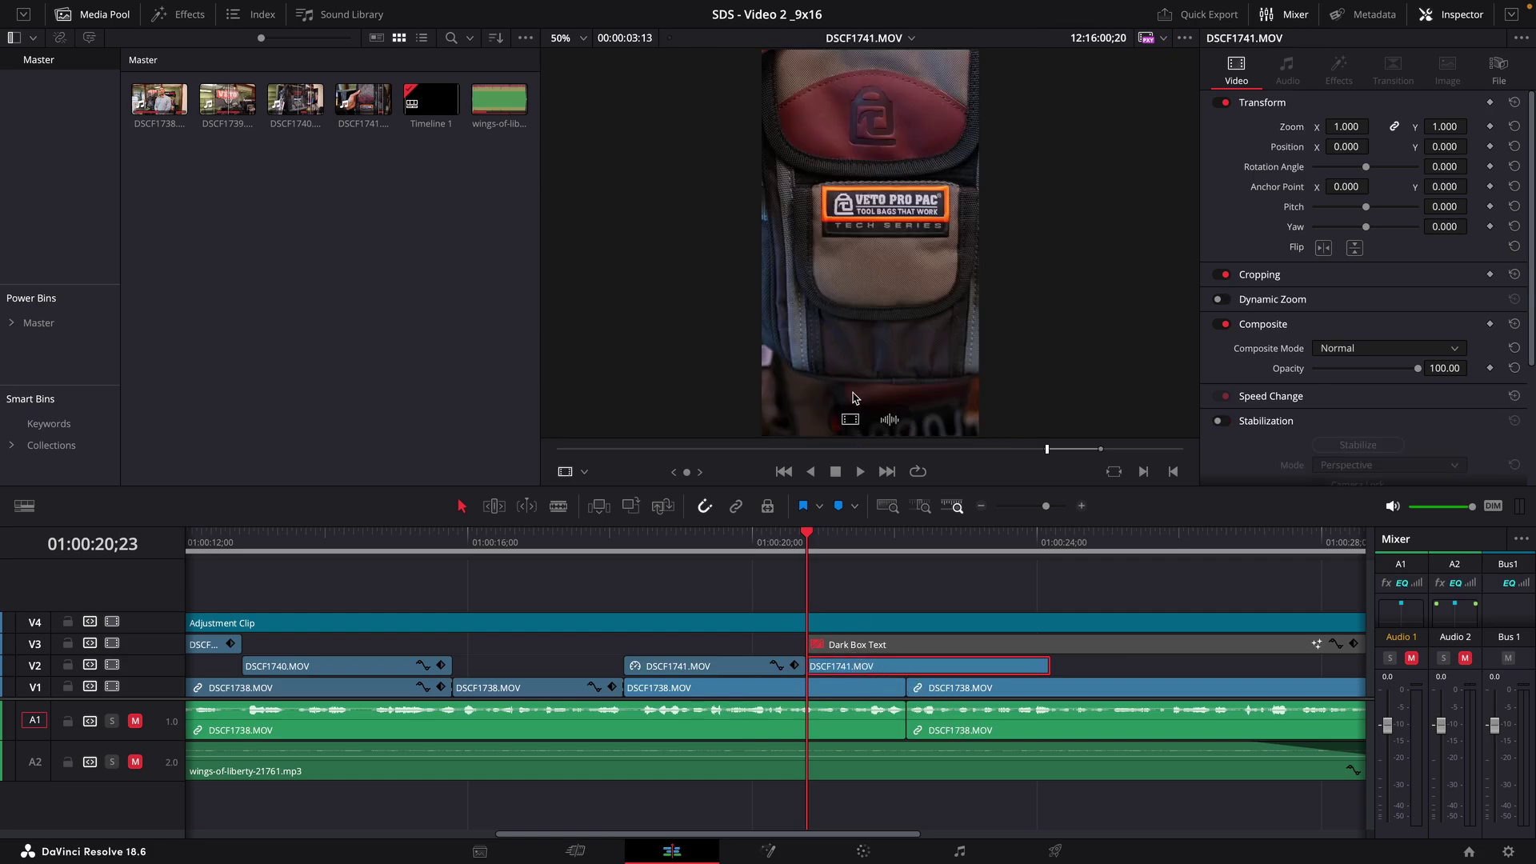
left_click_drag(1028, 454, 988, 454)
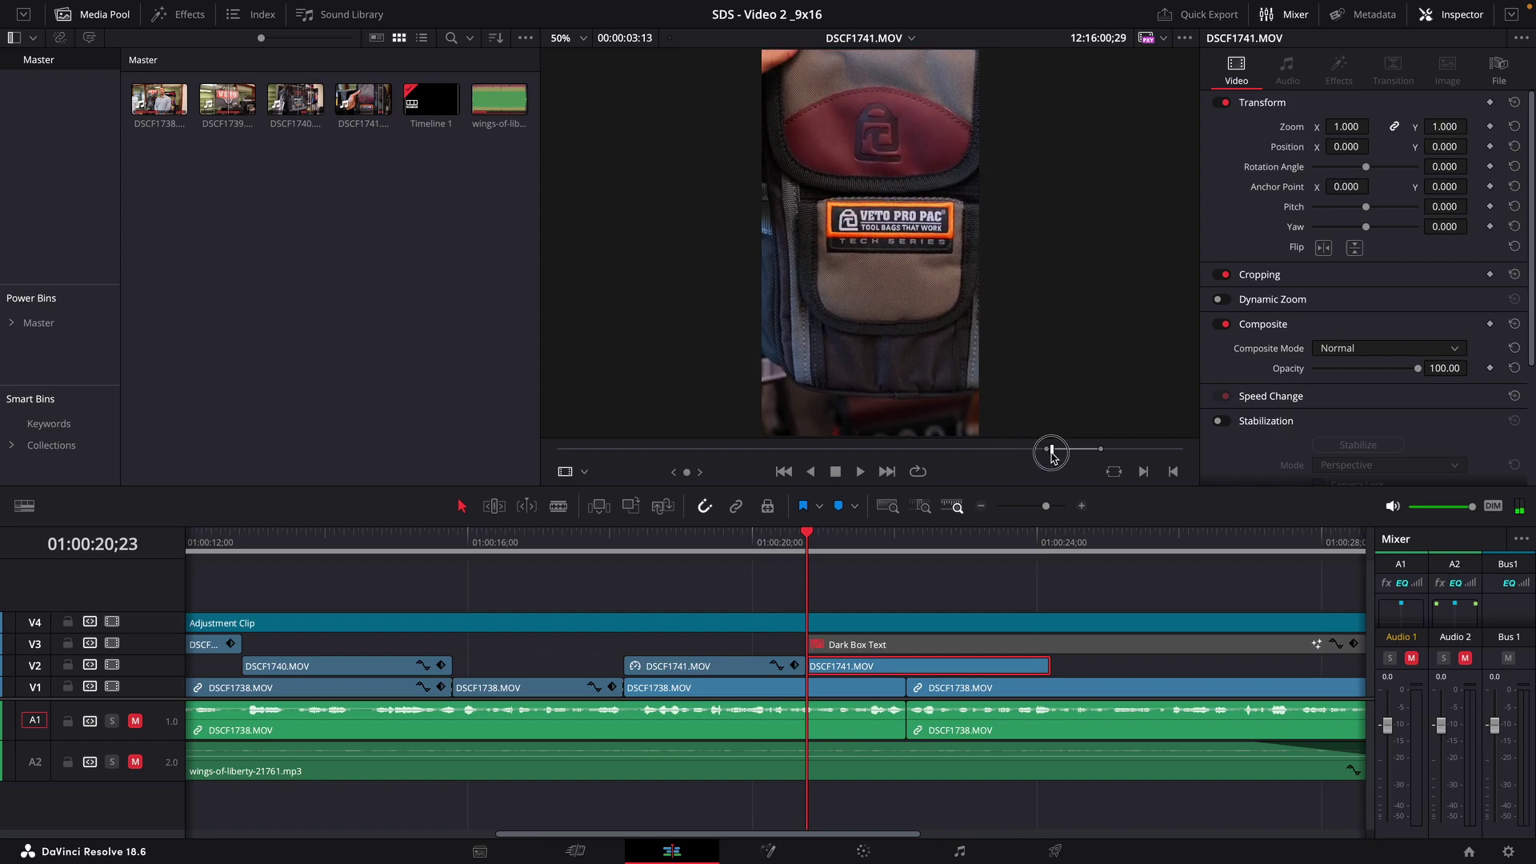
left_click_drag(1050, 452, 1063, 457)
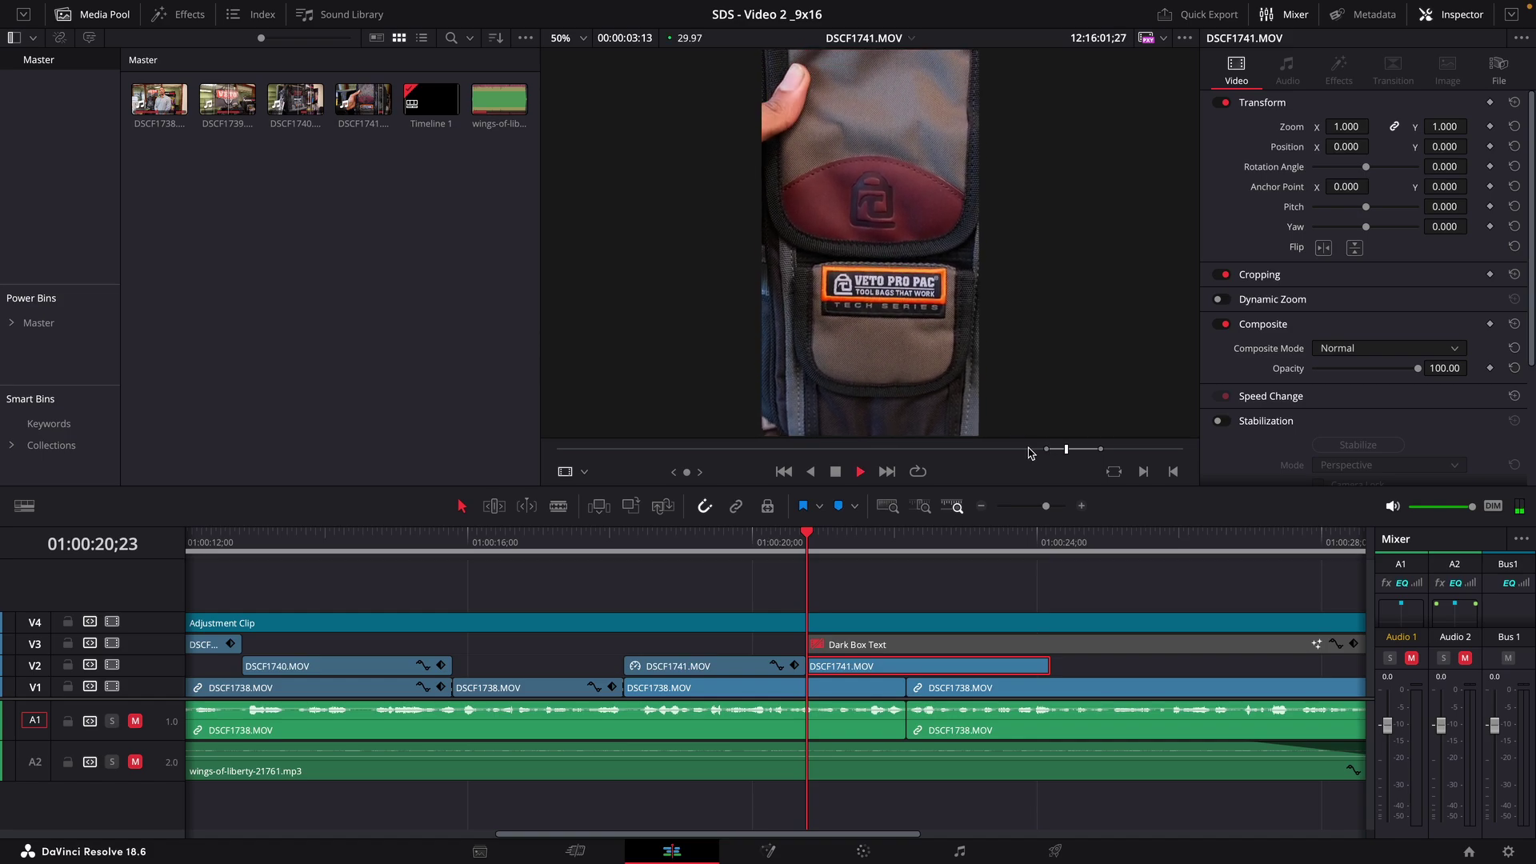
left_click(1031, 449)
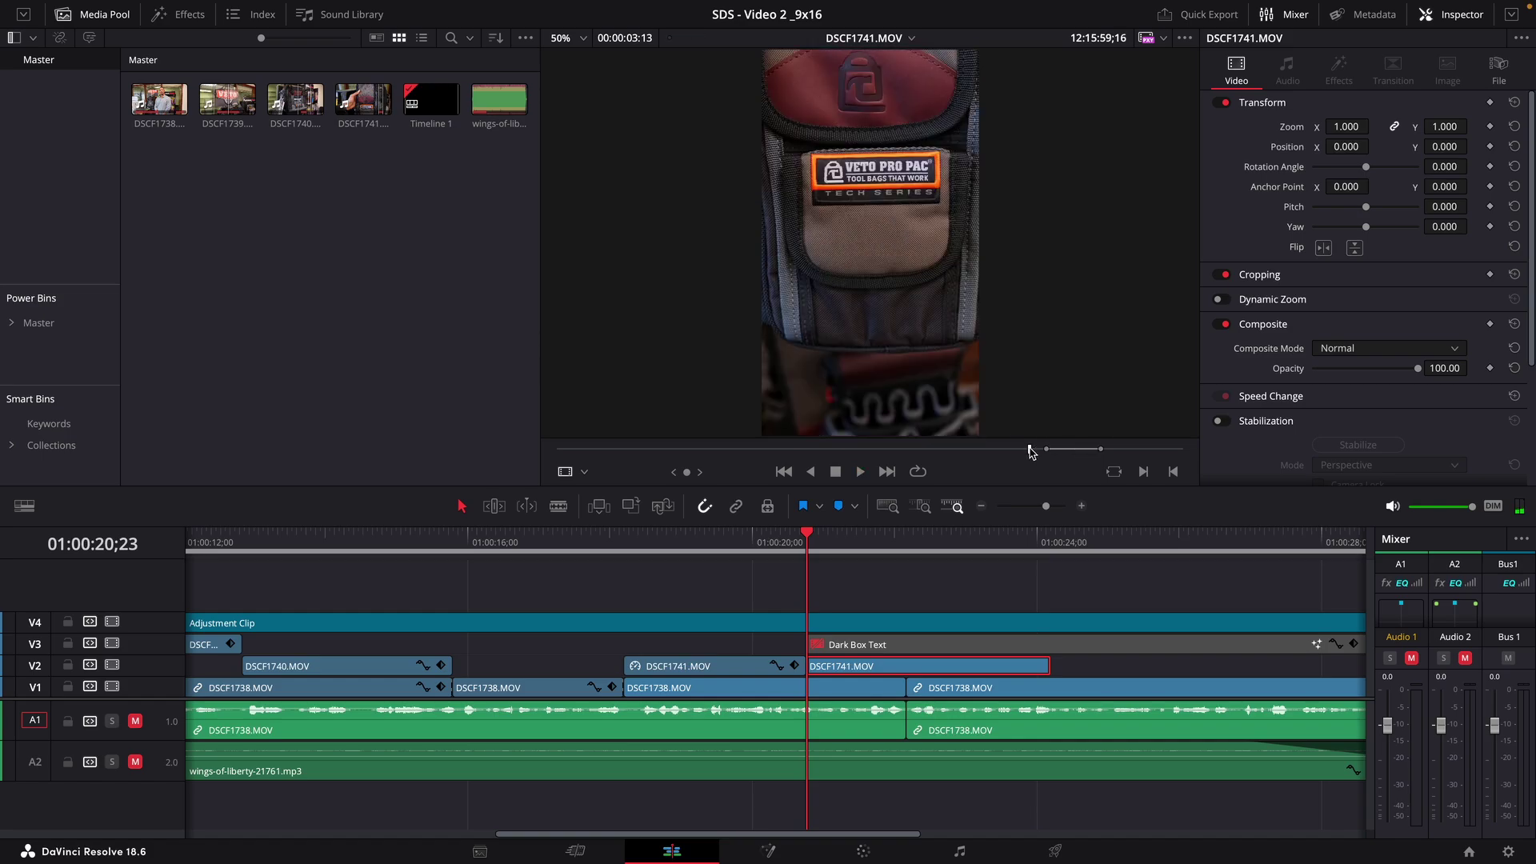
left_click_drag(1032, 449, 1028, 459)
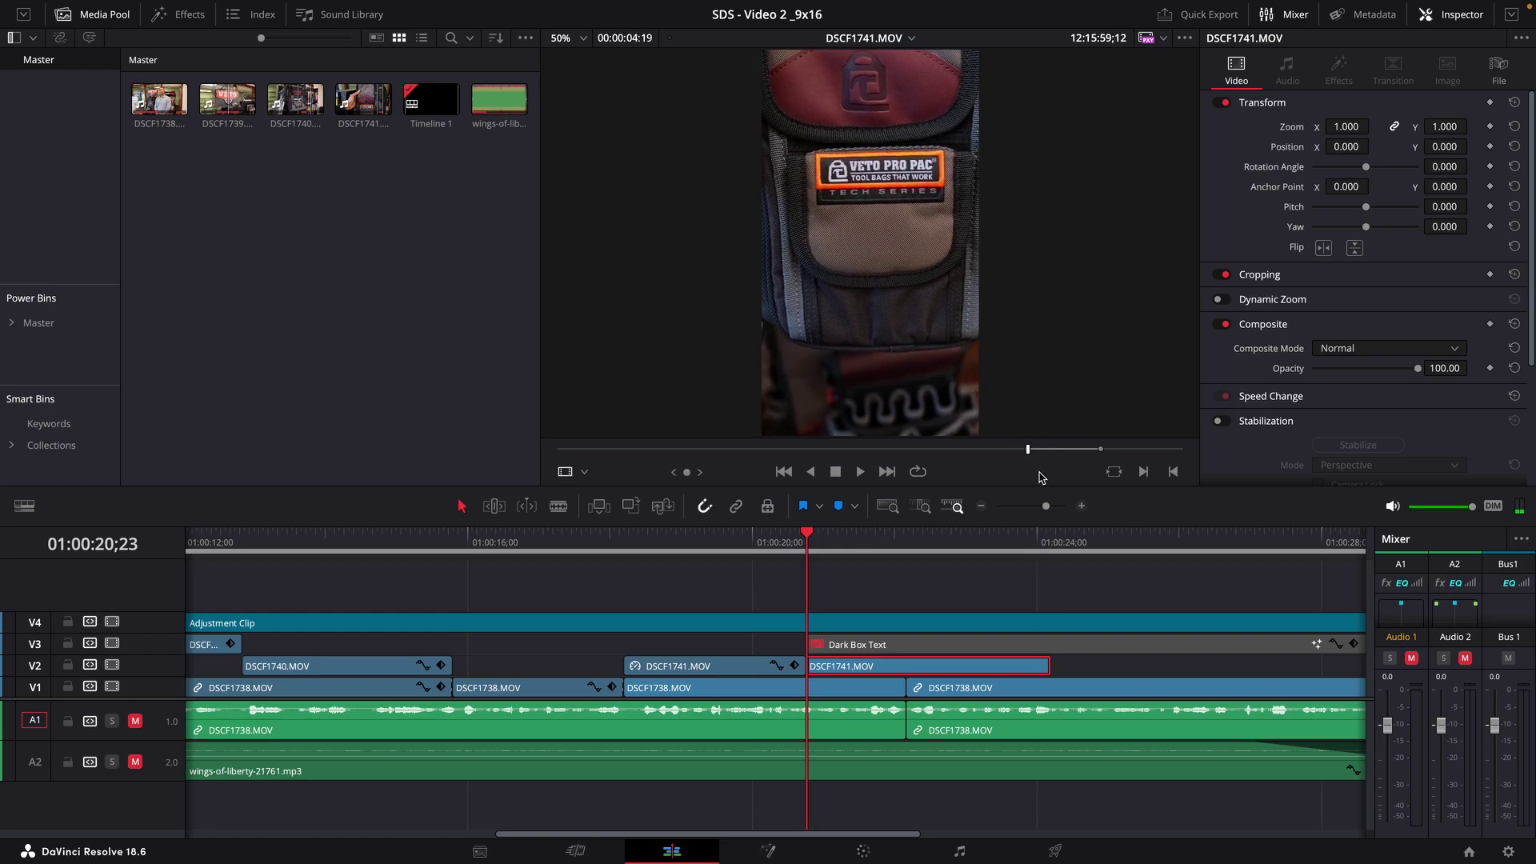
left_click_drag(1040, 478, 1045, 462)
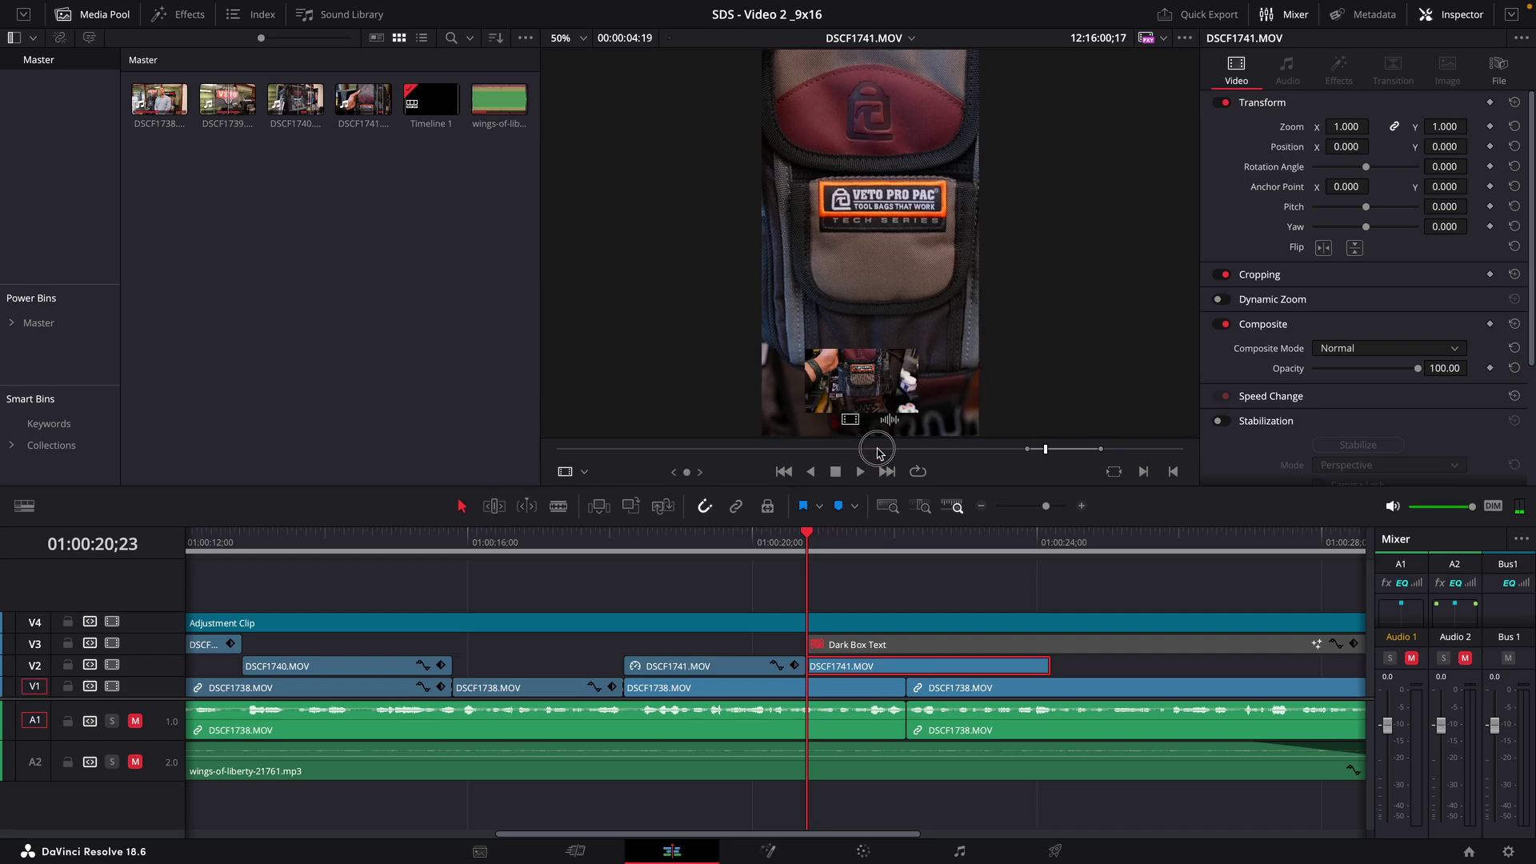
left_click_drag(878, 453, 819, 605)
Save the project, then try laying the new footage over V2 and undo it
left_click(849, 671)
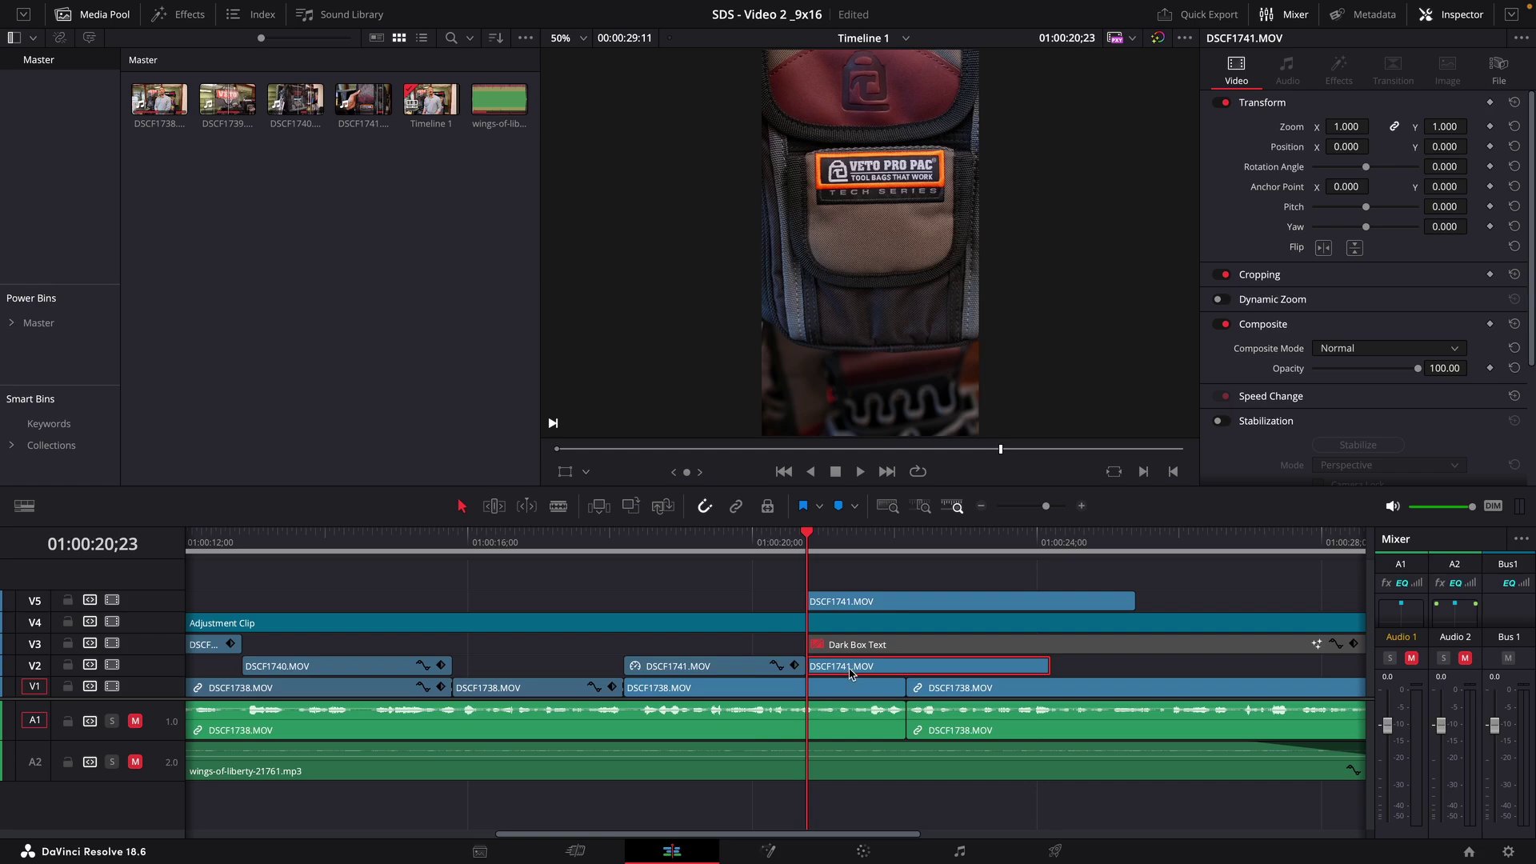
key("ctrl+s")
left_click_drag(866, 605, 863, 660)
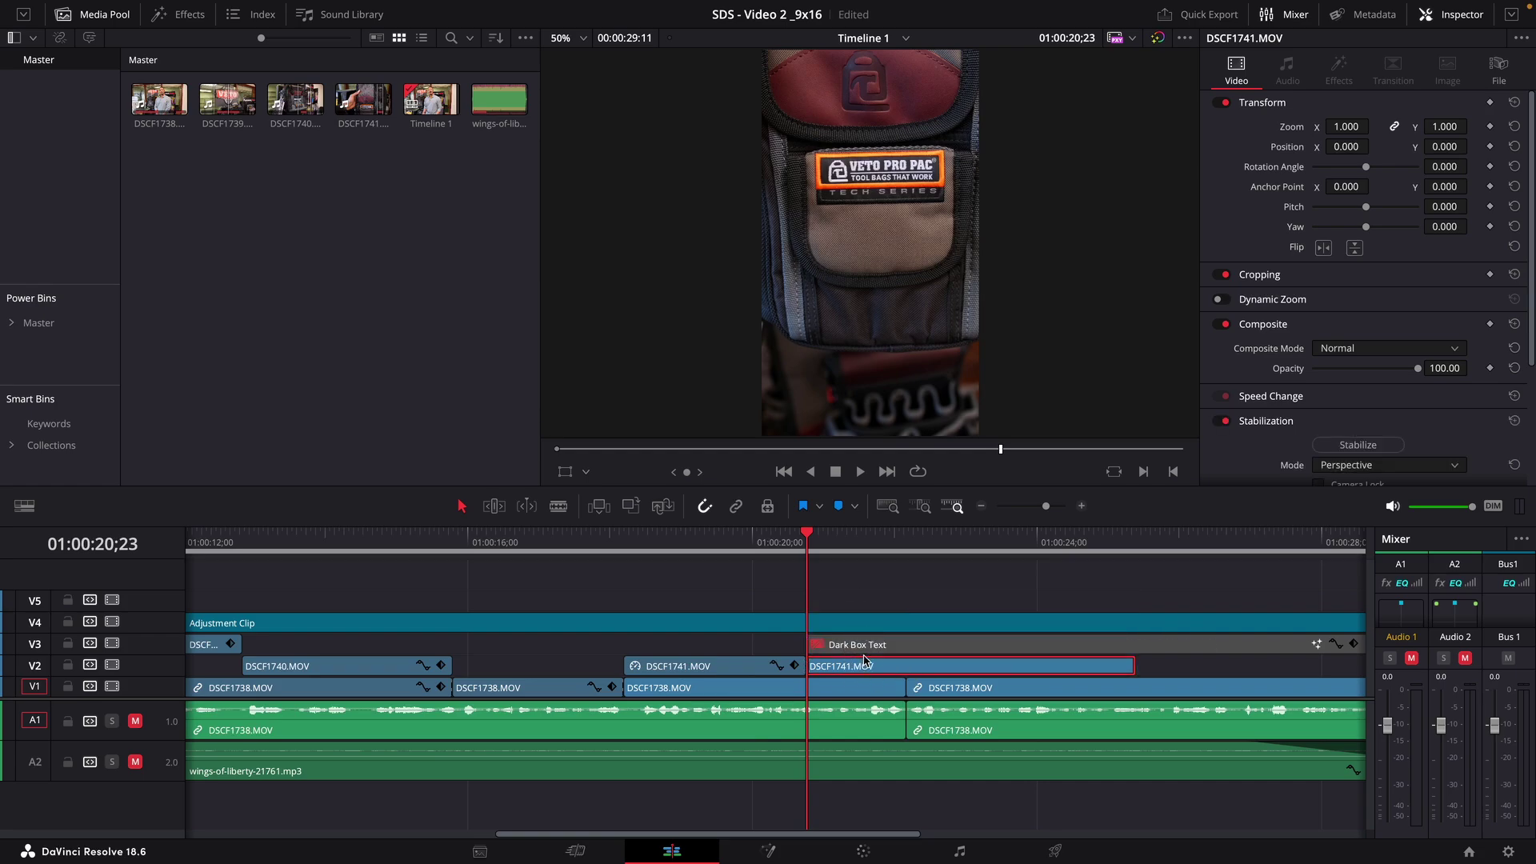
key("ctrl+z")
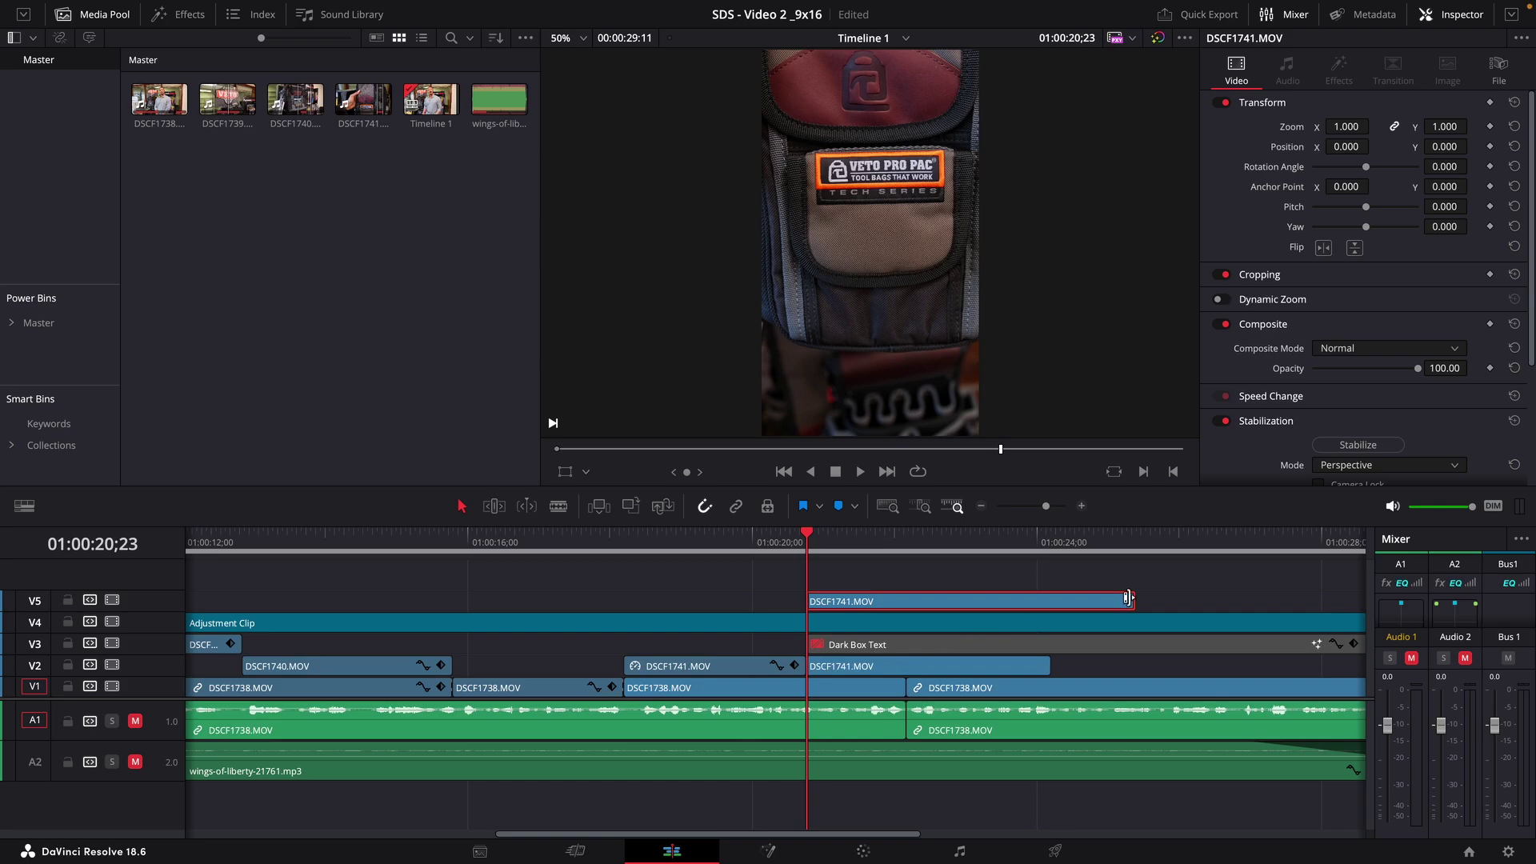
Trim the new clip to end with the V2 clip, move it onto V2, and play back
left_click_drag(1128, 598, 959, 668)
left_click(836, 582)
key("space")
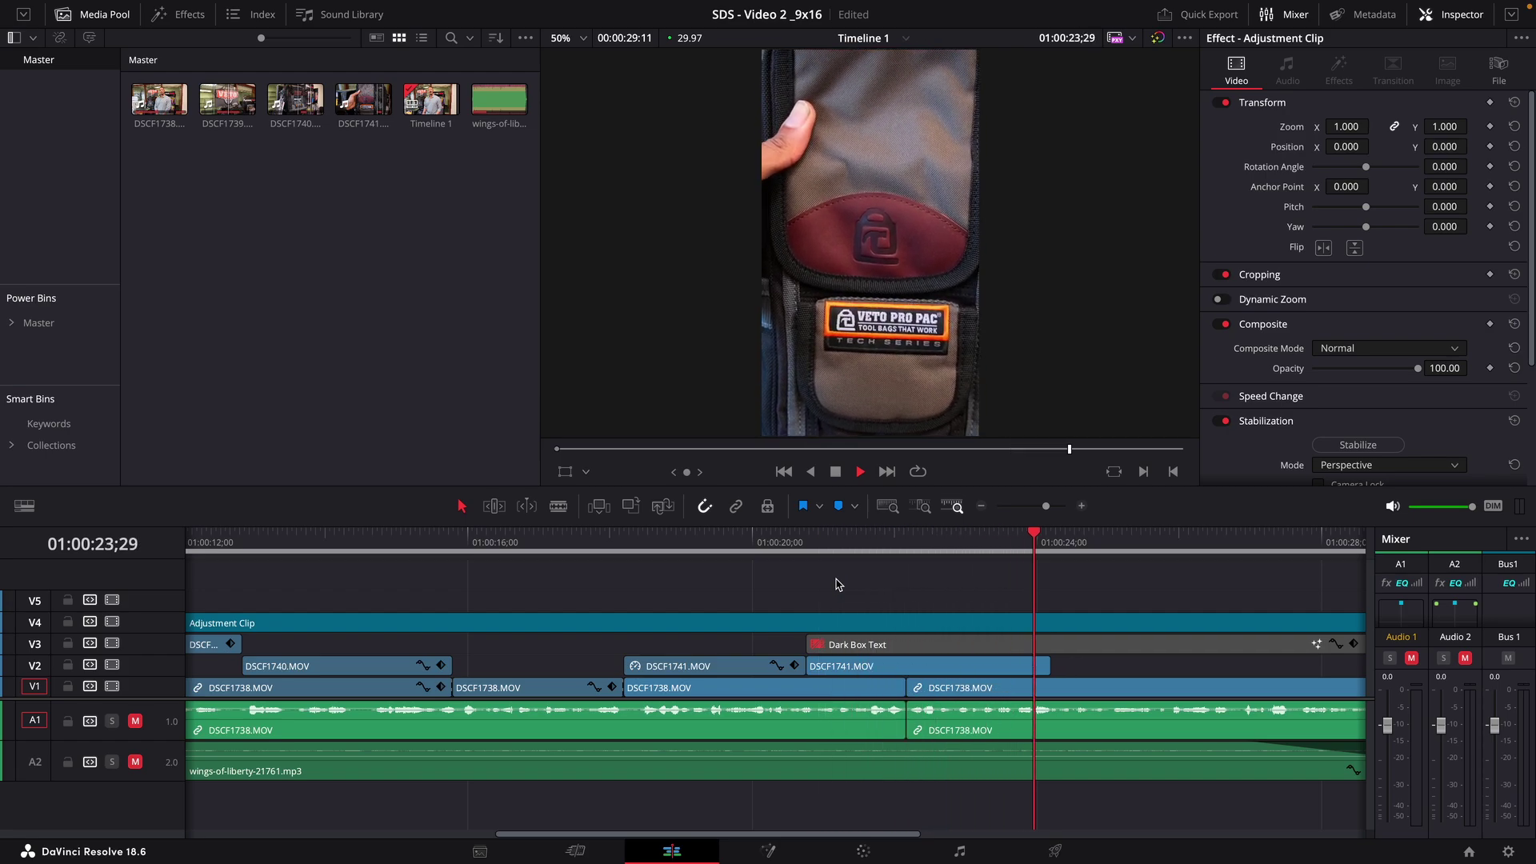
key("space")
key("ctrl+equal")
key("ctrl+minus")
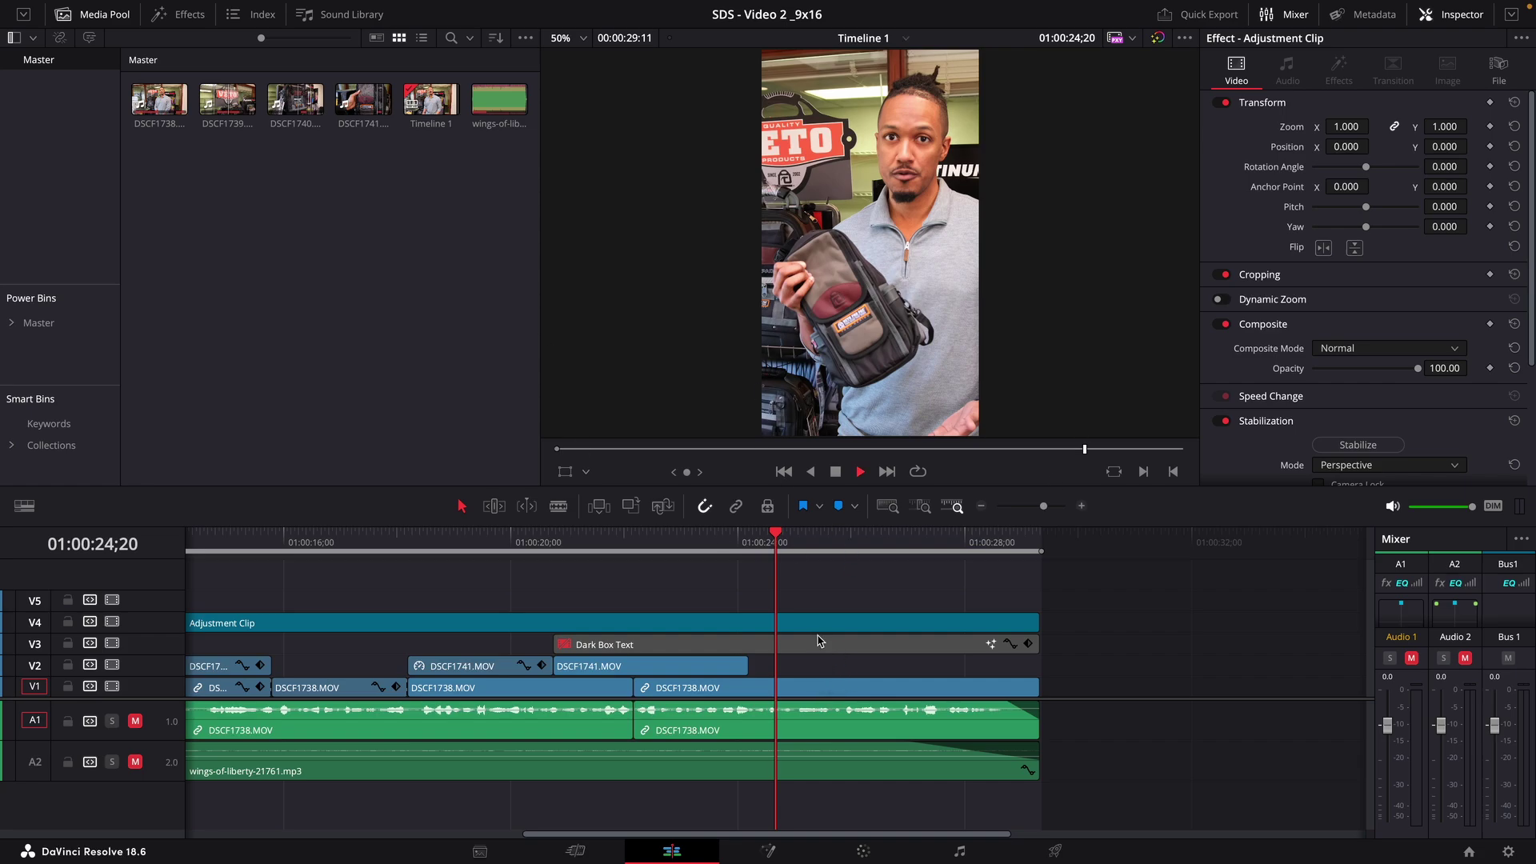
key("space")
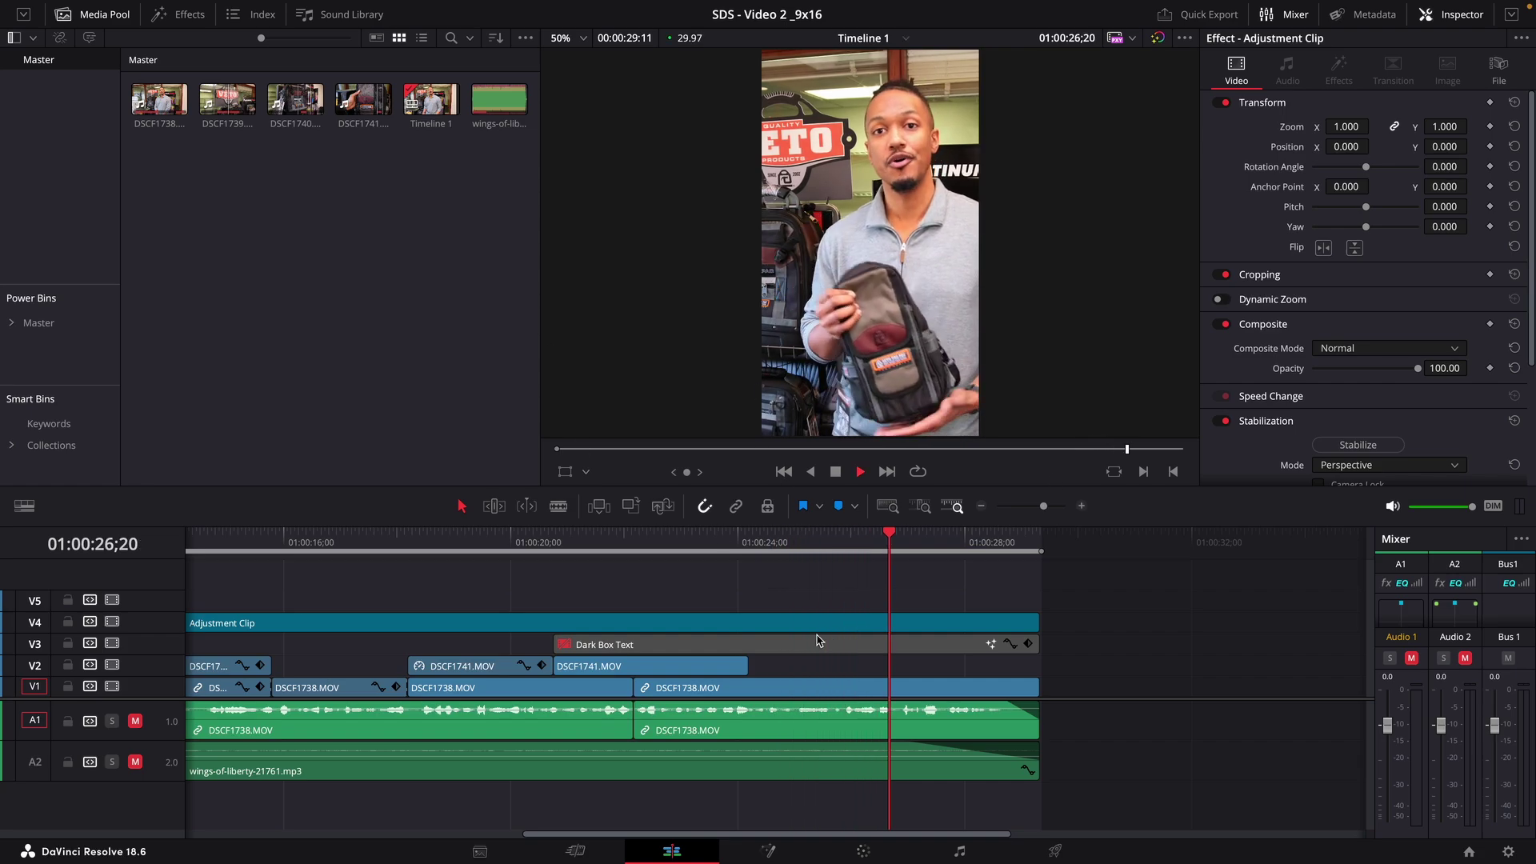